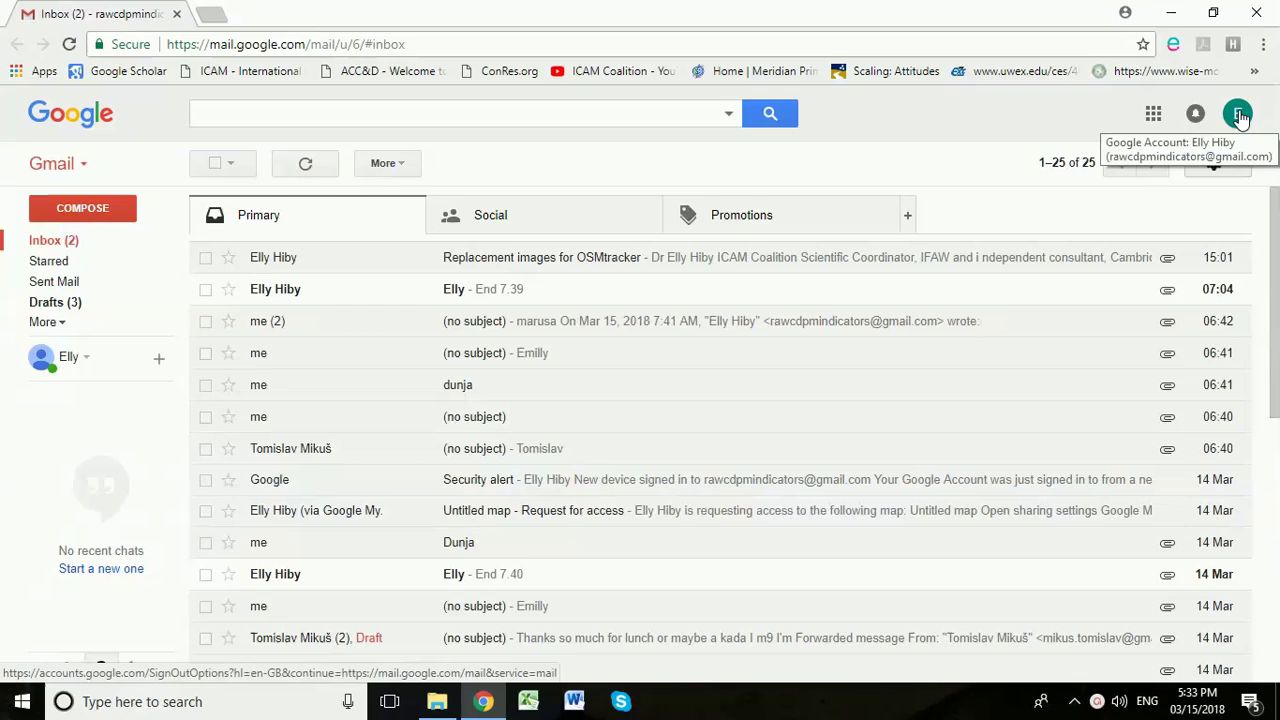
# - Open the 07:04 email reading "End 7.39", download its attachment 2018-03-15_06-06-39.gpx and show the file in its folder
pyautogui.click(481, 296)
pyautogui.moveTo(309, 440)
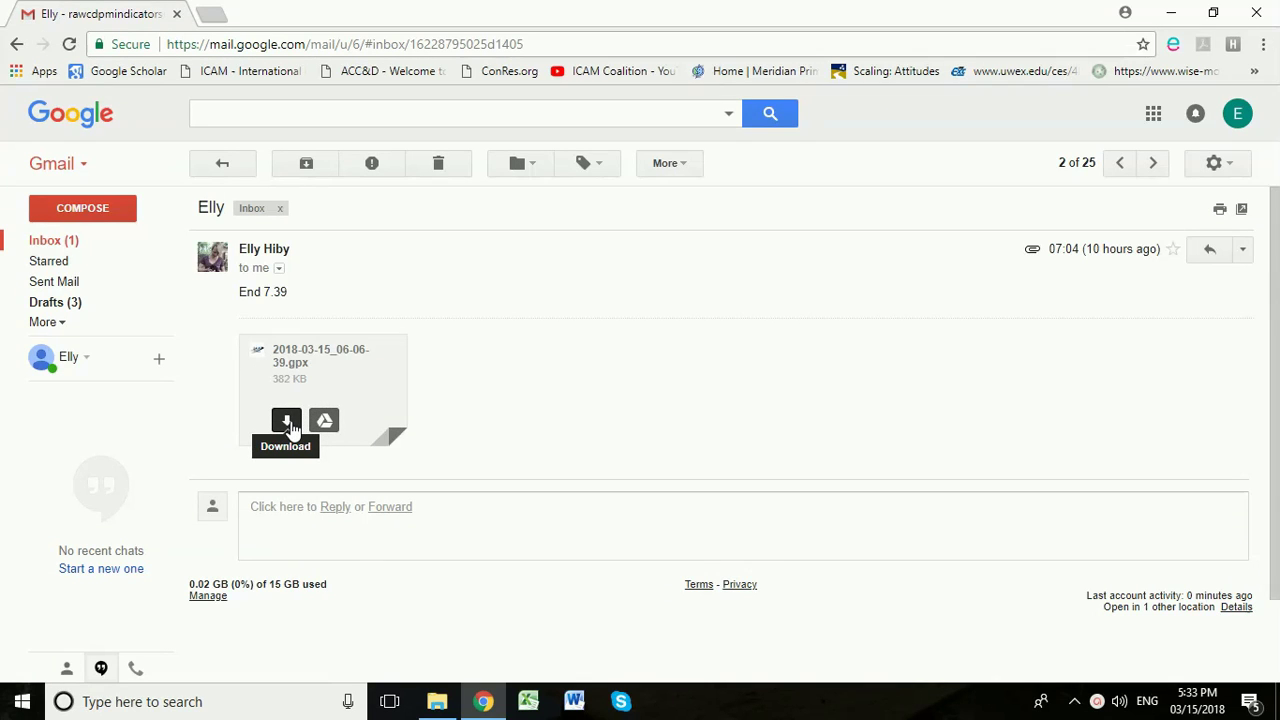
pyautogui.click(287, 421)
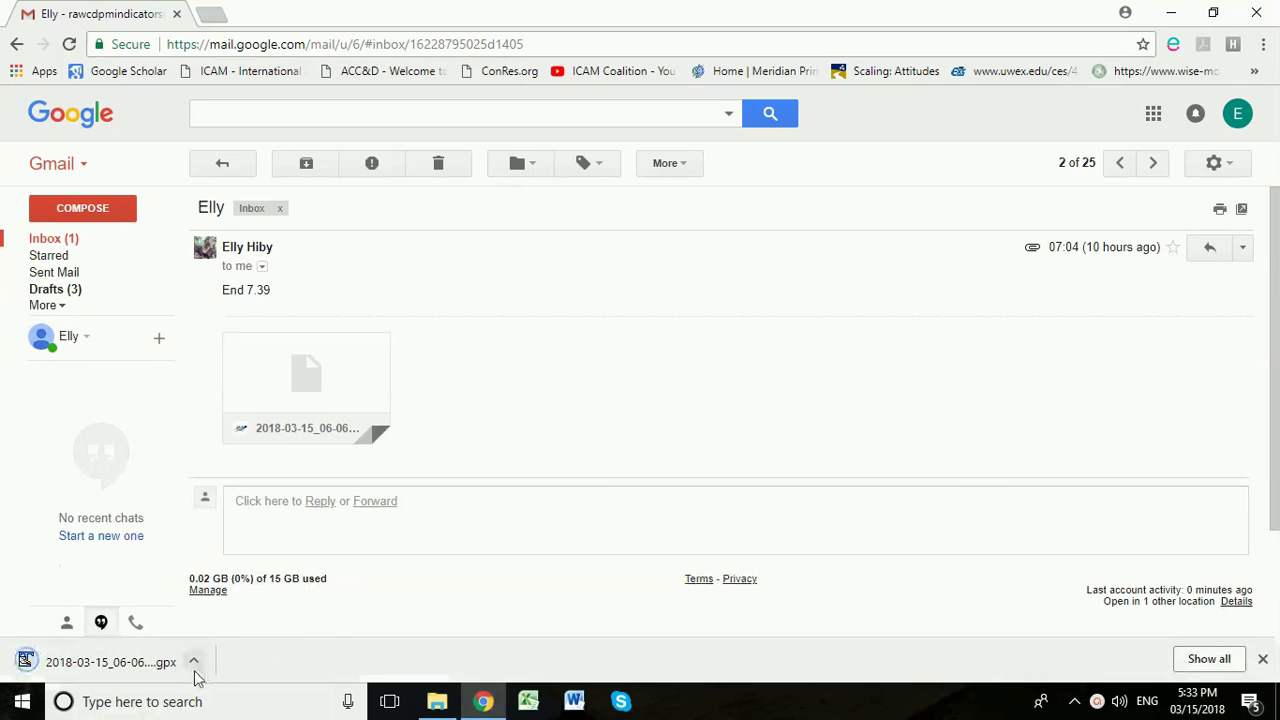
pyautogui.click(193, 661)
pyautogui.click(239, 600)
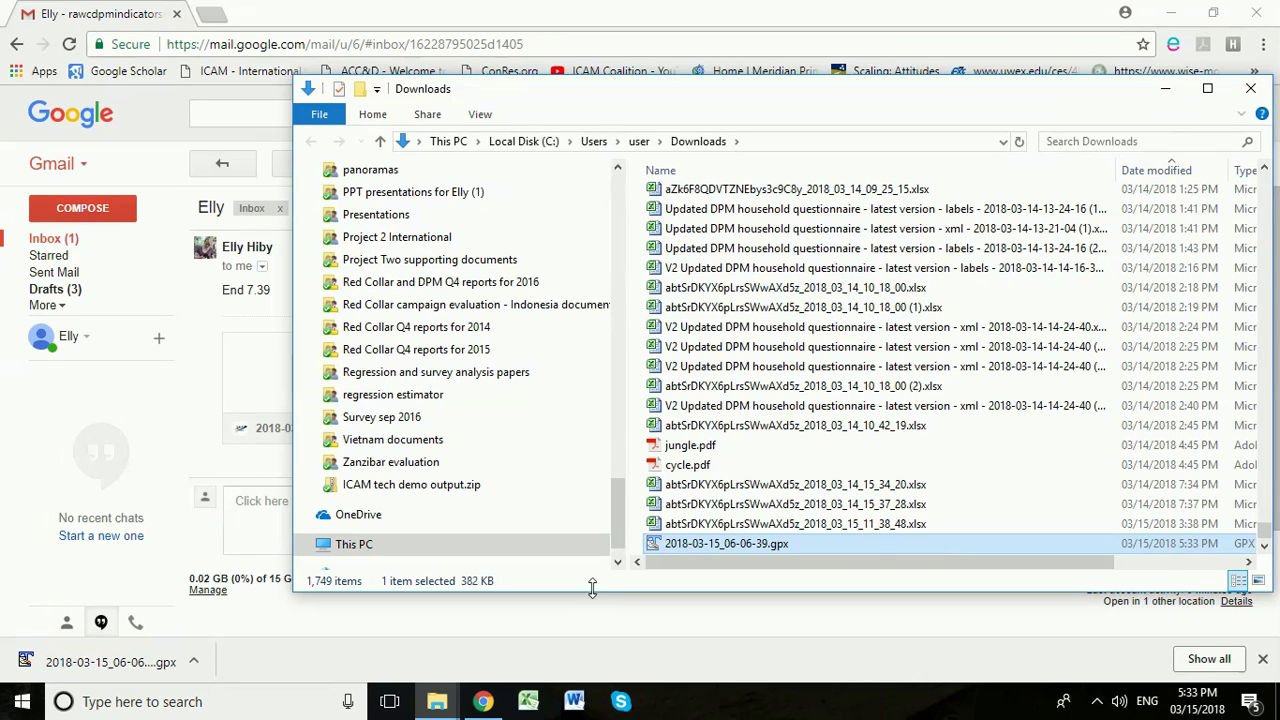
# - Place the downloaded file 2018-03-15_06-06-39.gpx in the Desktop folder DogDensitySkopje > gpx to upload
pyautogui.moveTo(618, 530); pyautogui.dragTo(615, 205)
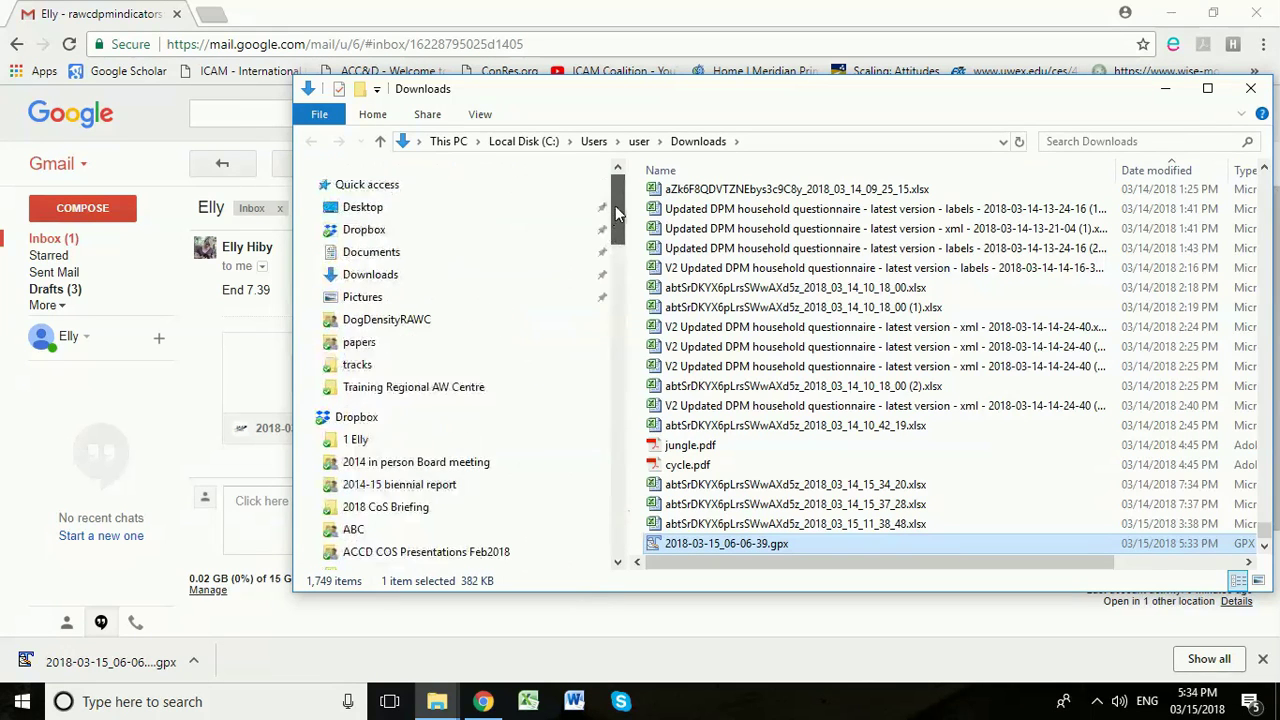
pyautogui.click(448, 213)
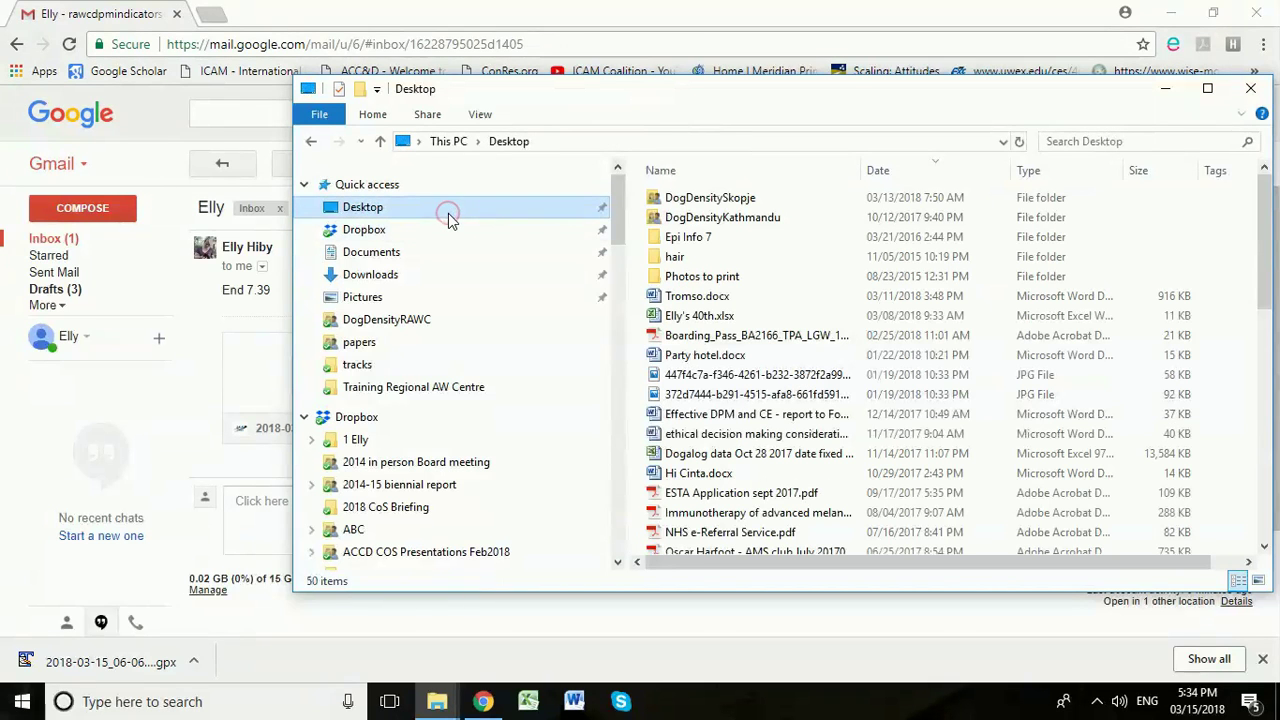
pyautogui.doubleClick(657, 203)
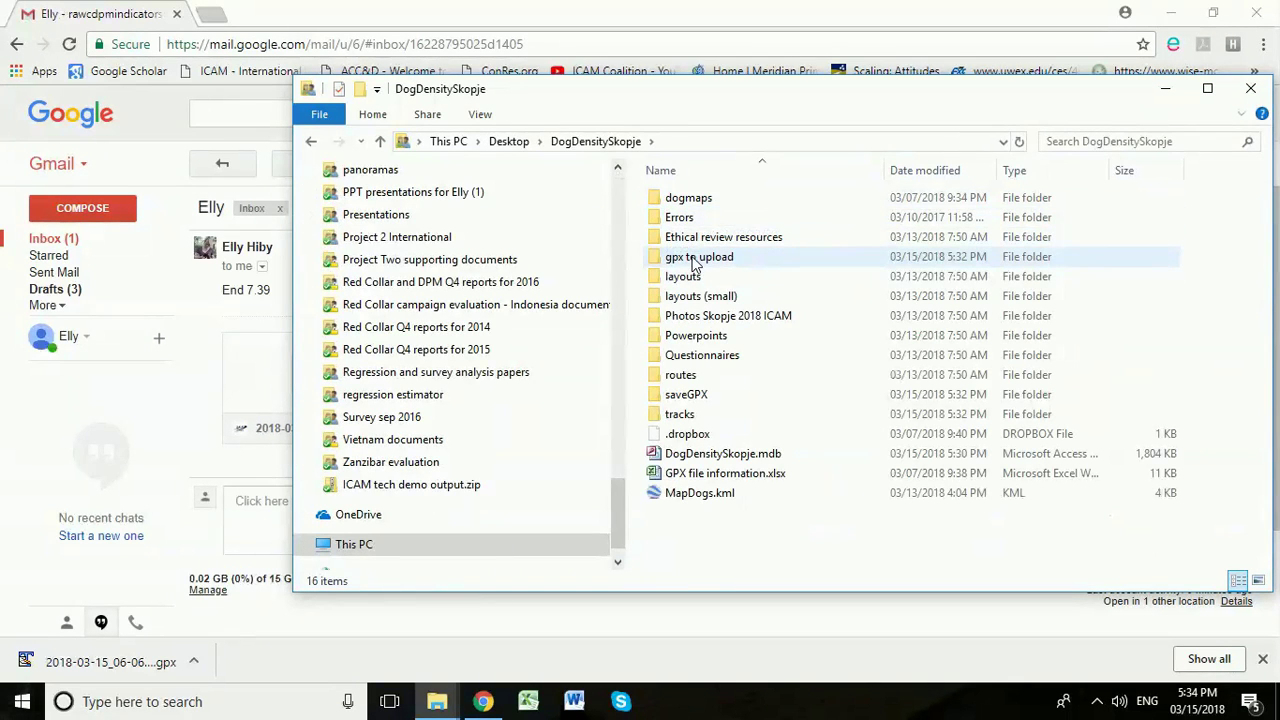
pyautogui.click(509, 141)
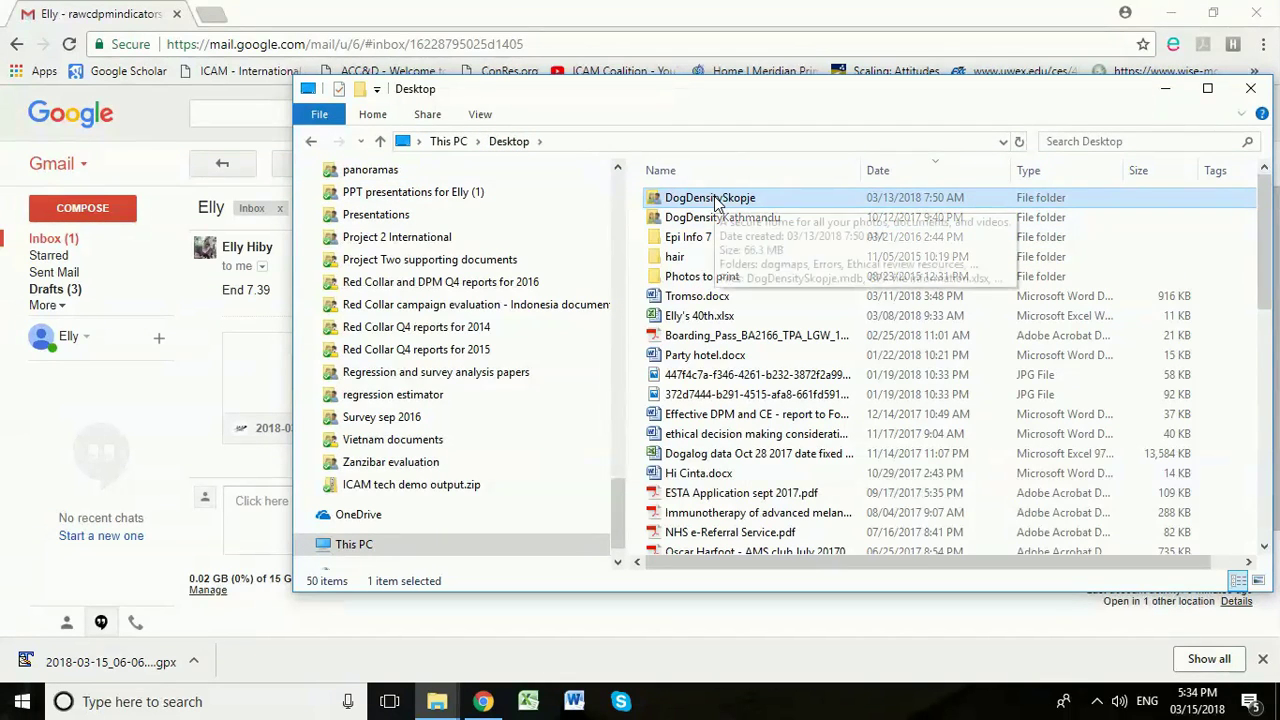
pyautogui.doubleClick(712, 198)
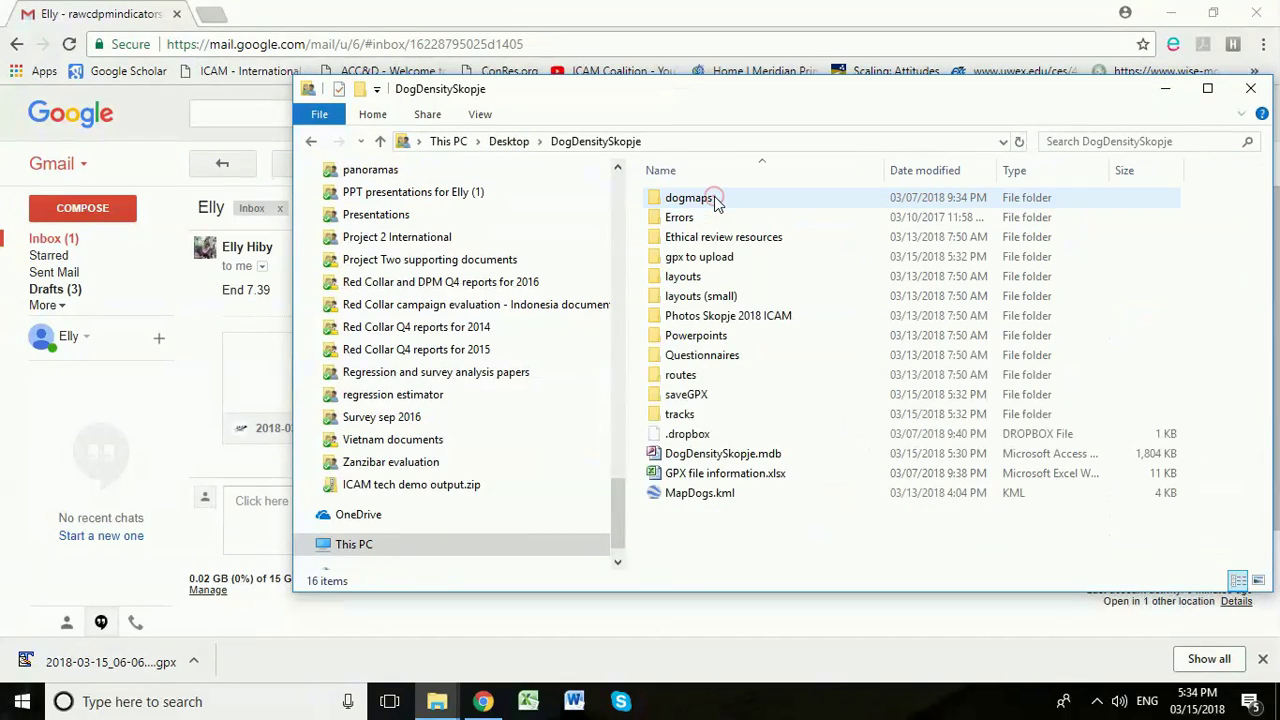
pyautogui.doubleClick(686, 260)
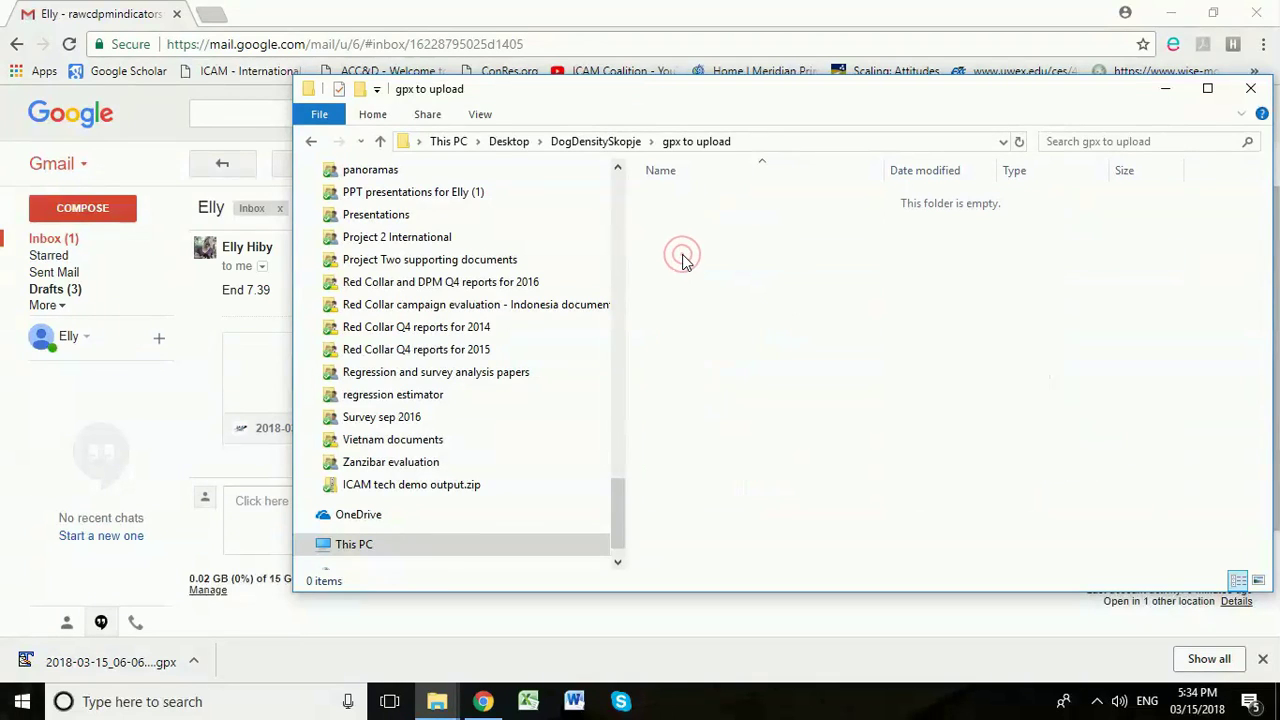
pyautogui.hotkey('ctrl', 'v')
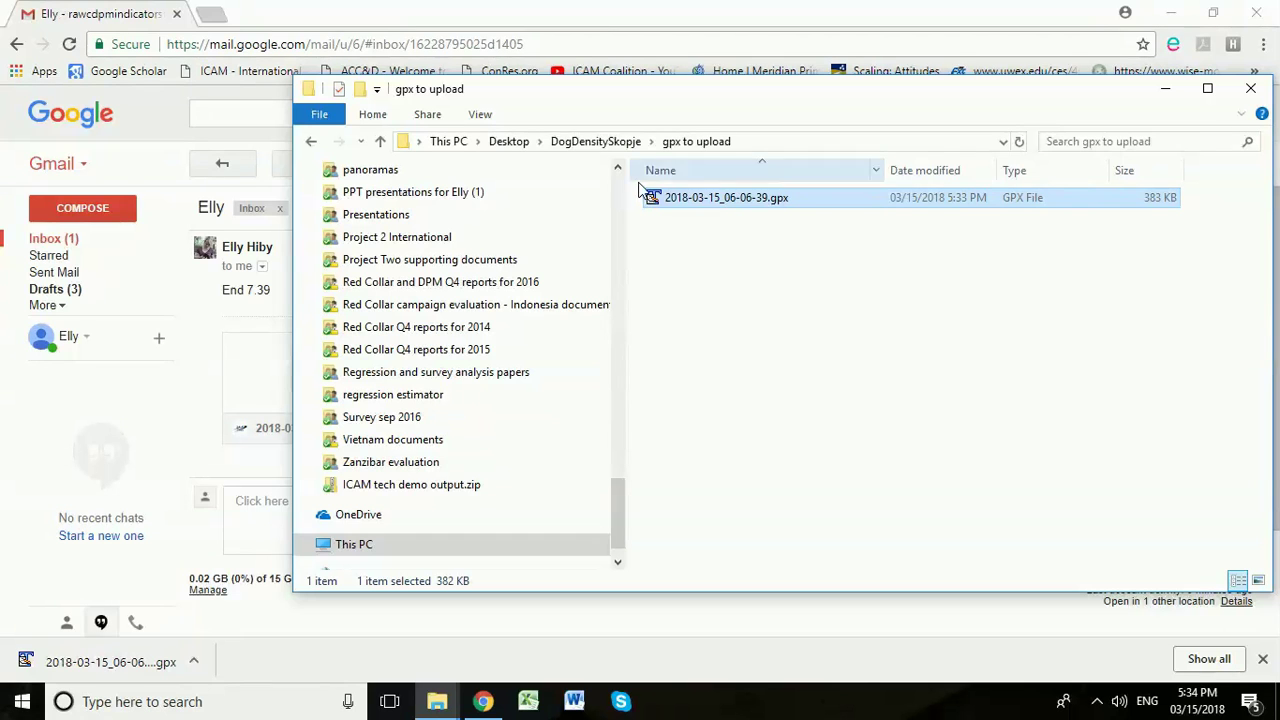
# - Open the DogDensitySkopje.mdb database and its form for recording track and survey details and importing phone data
pyautogui.click(618, 142)
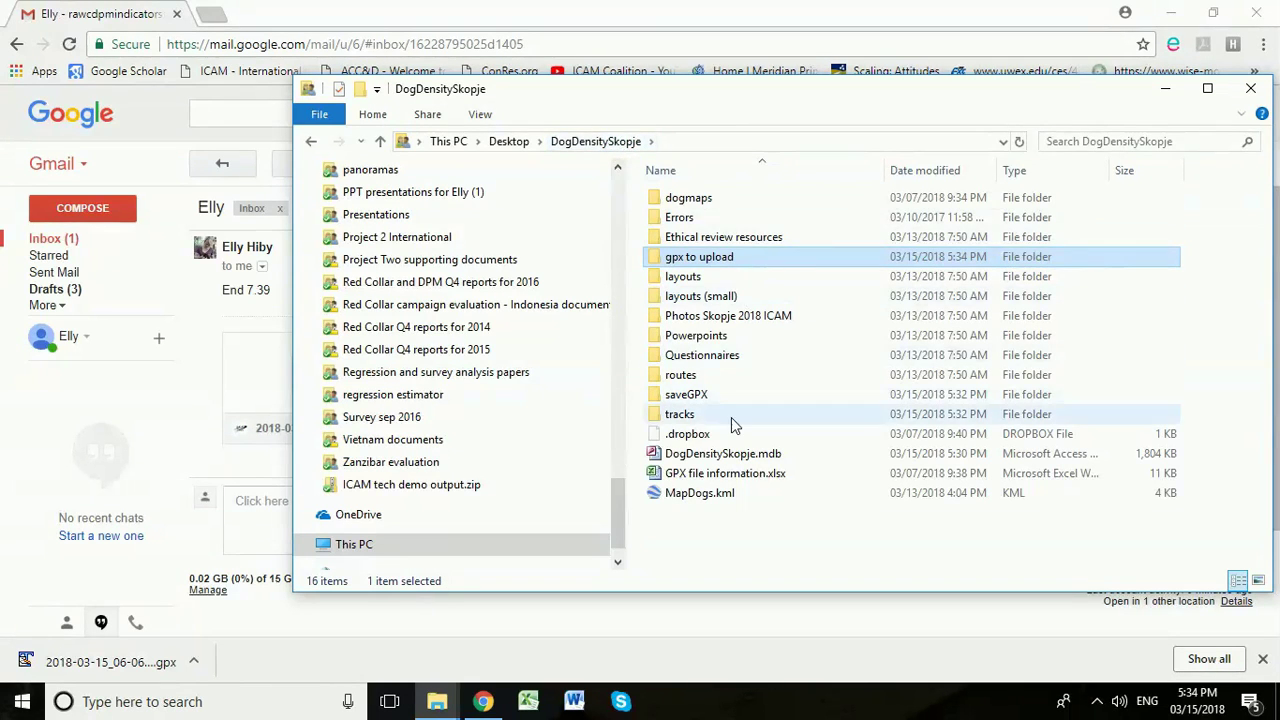
pyautogui.click(744, 453)
pyautogui.doubleClick(744, 453)
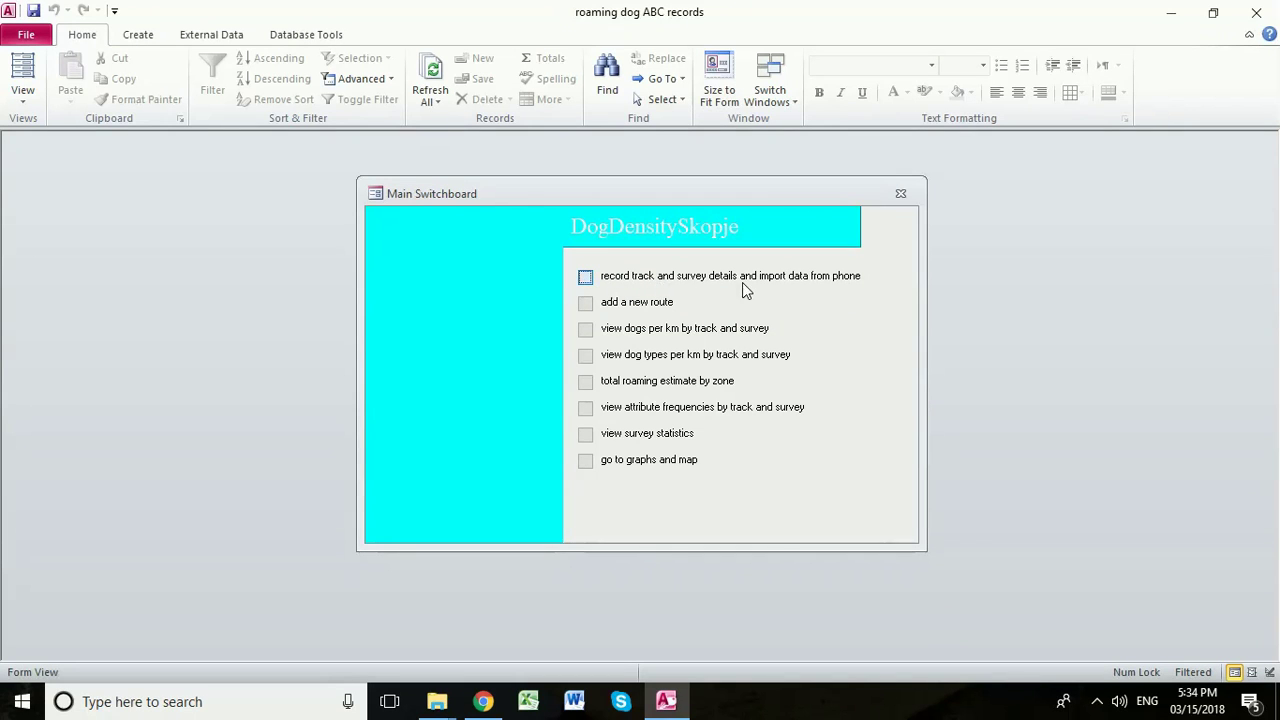
pyautogui.click(585, 277)
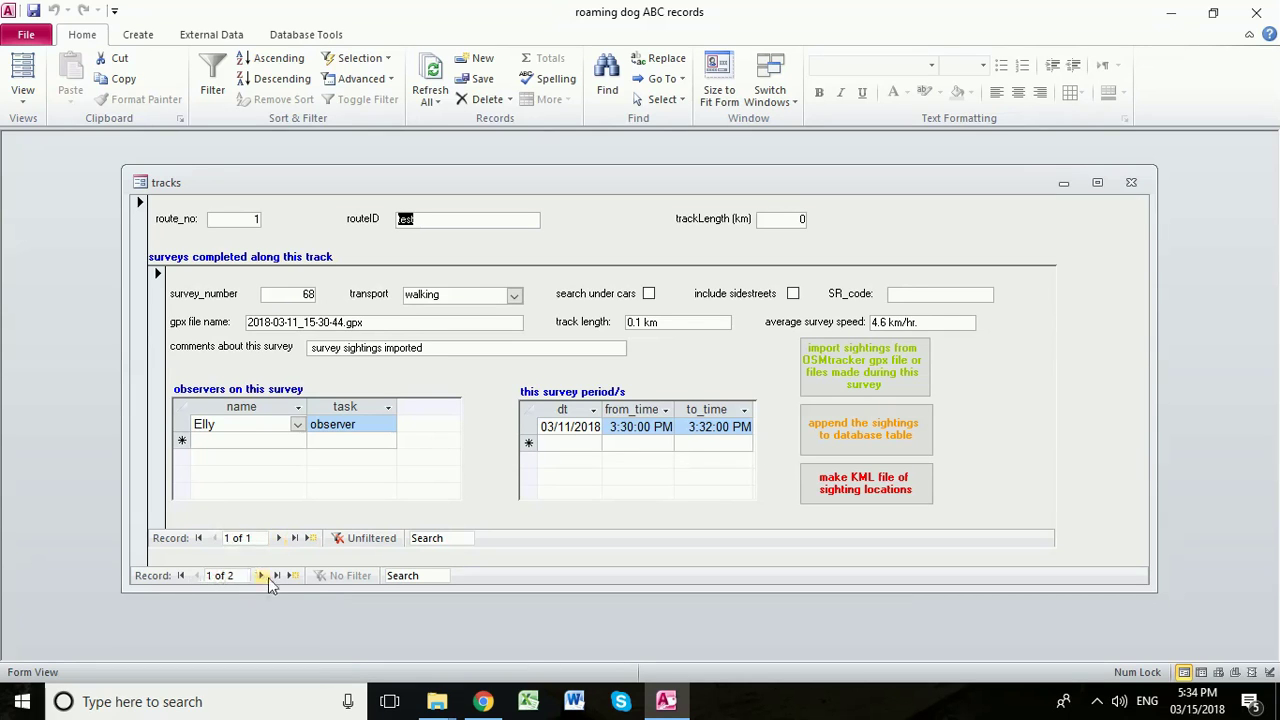
# - Add a new track record after the existing ones, with routeID "Centar municipality hotspot" and transport set to car
pyautogui.click(262, 576)
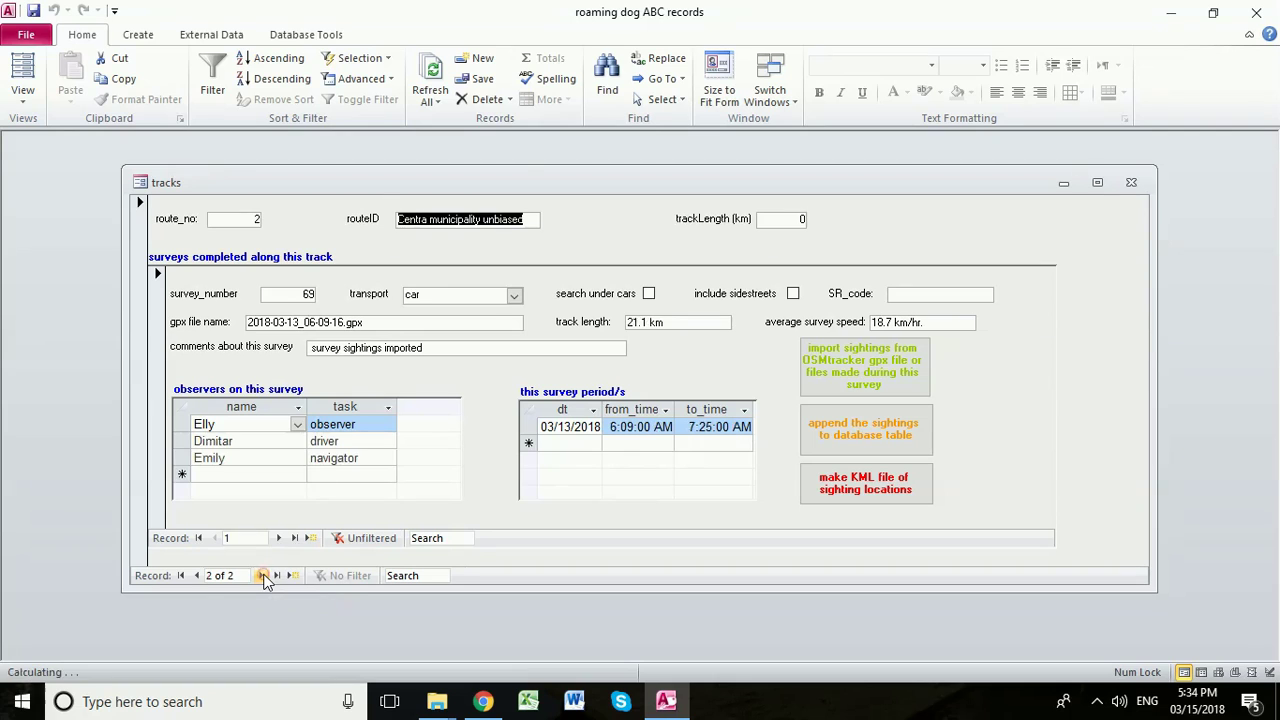
pyautogui.click(197, 576)
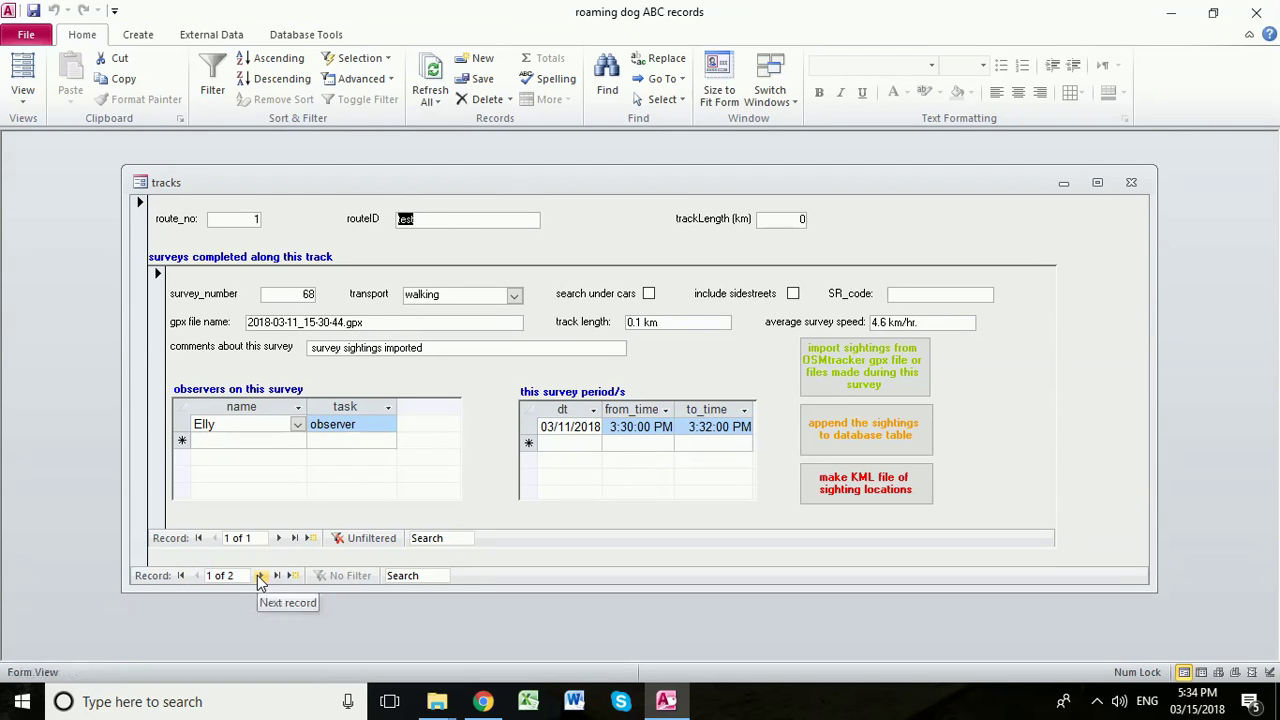
pyautogui.click(261, 576)
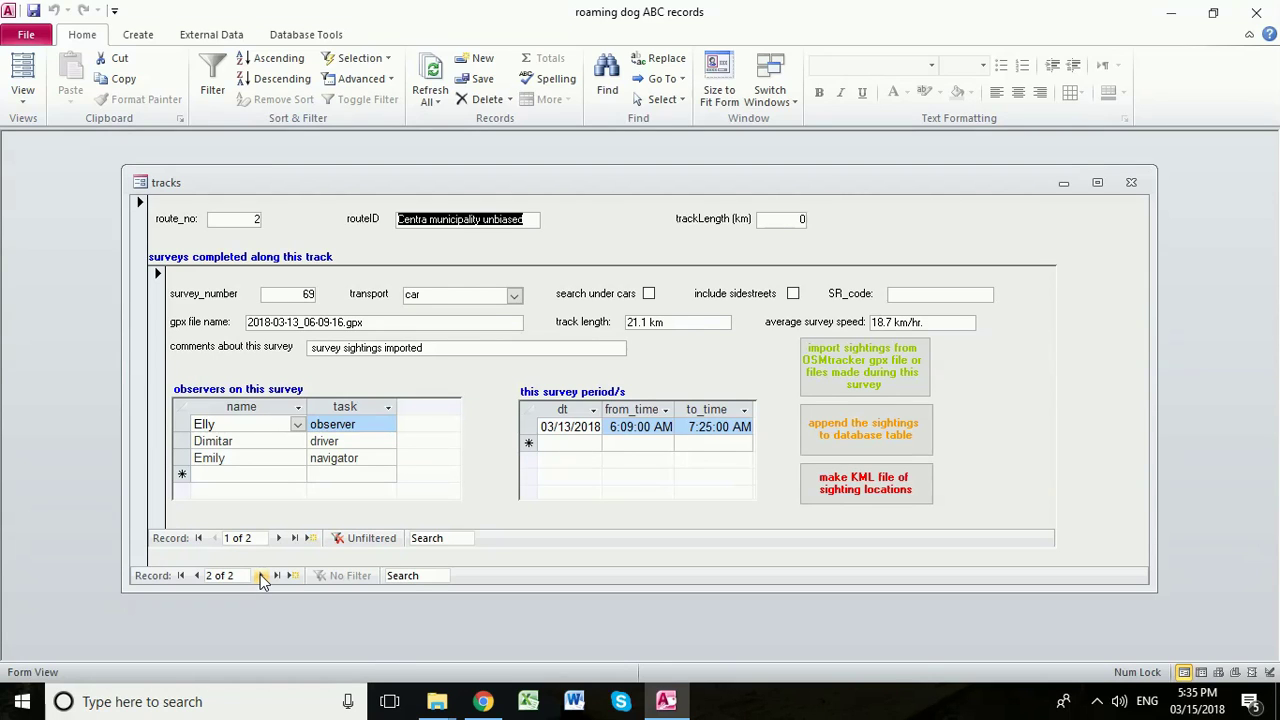
pyautogui.click(261, 575)
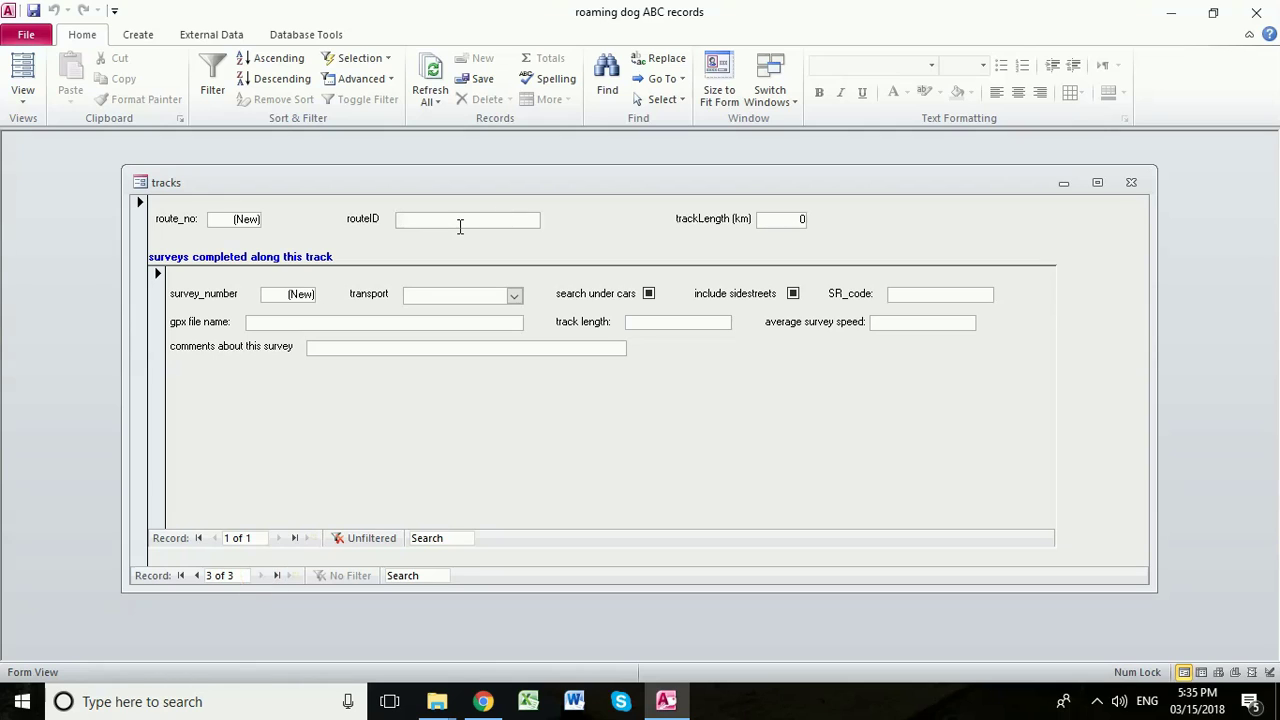
pyautogui.write('Centar')
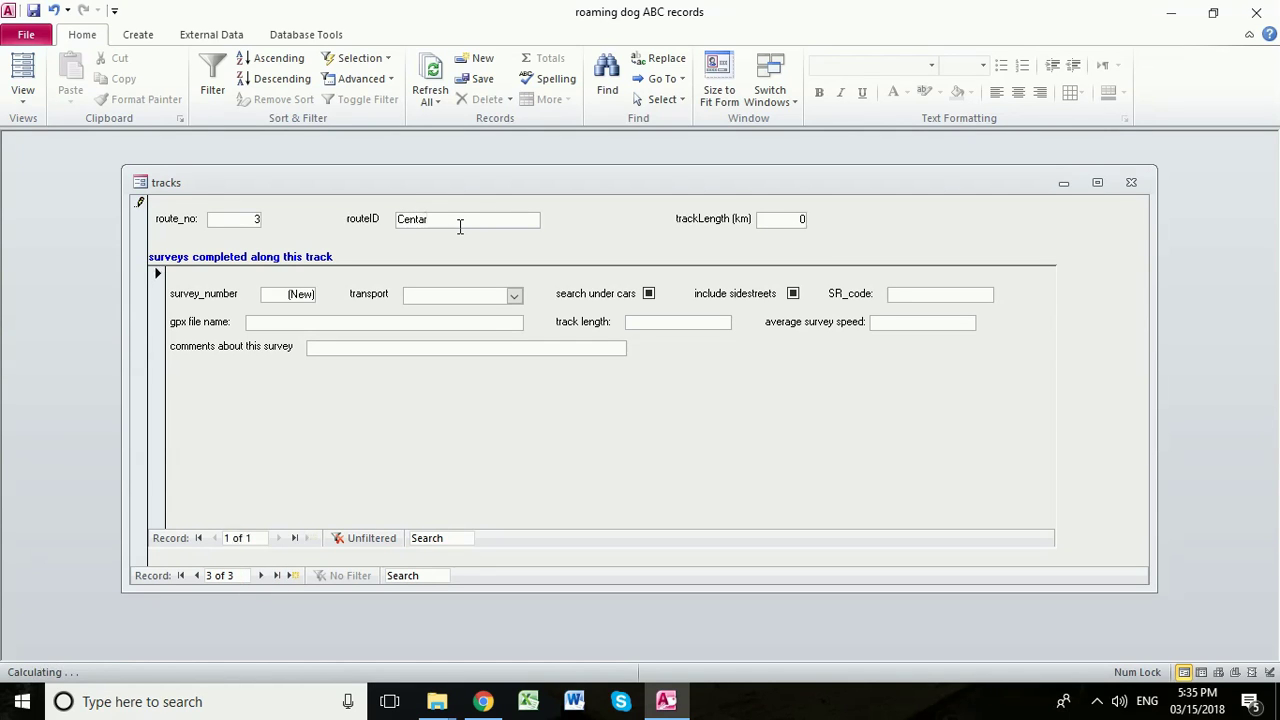
pyautogui.write(' municipality hotspot')
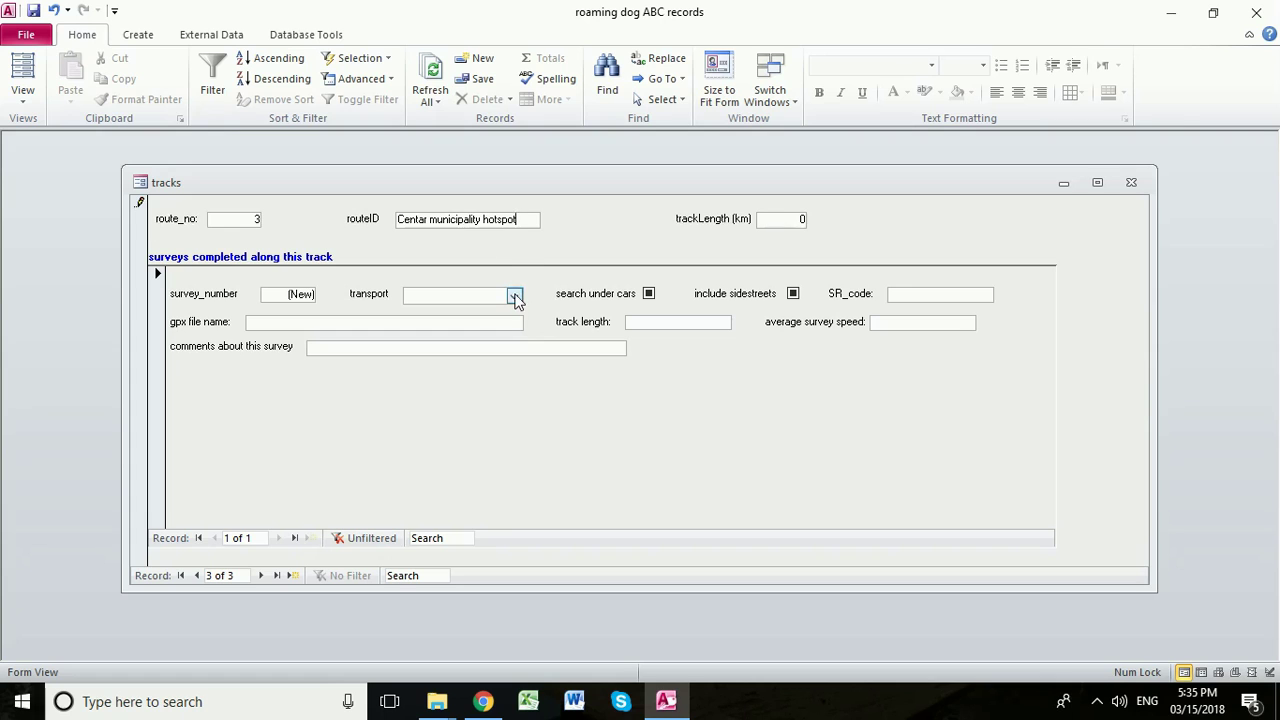
pyautogui.click(514, 297)
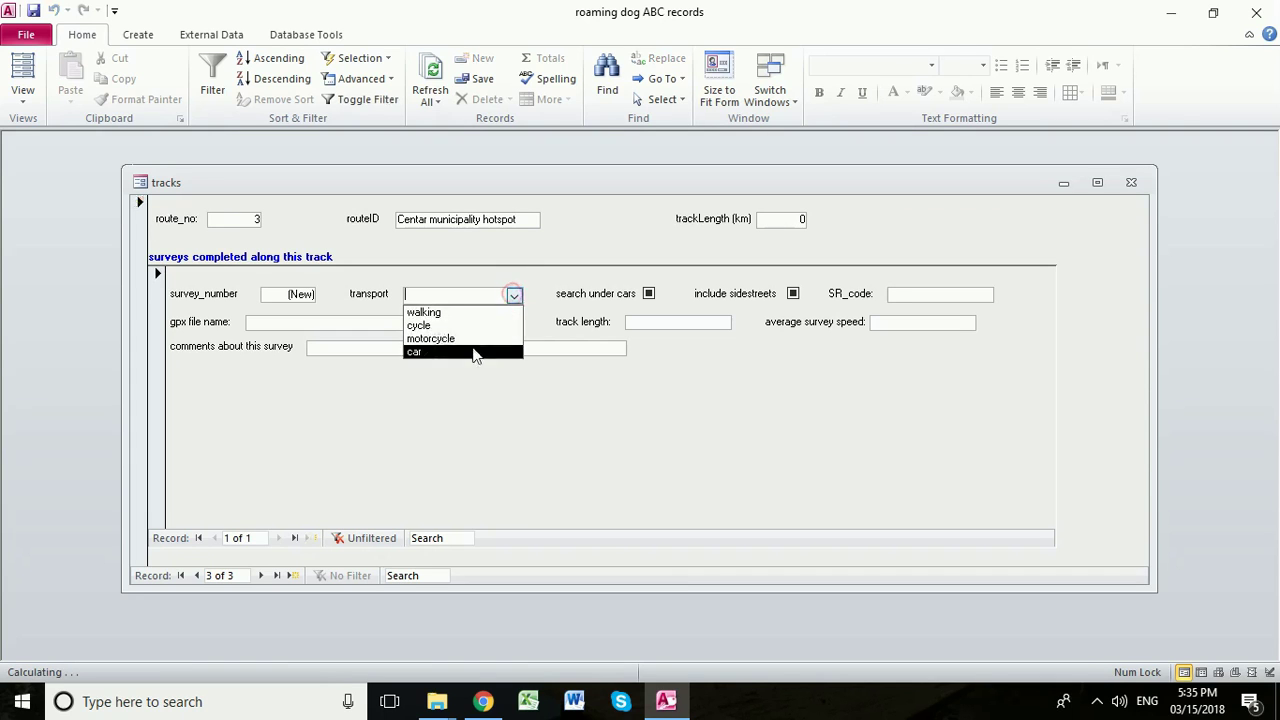
pyautogui.click(467, 360)
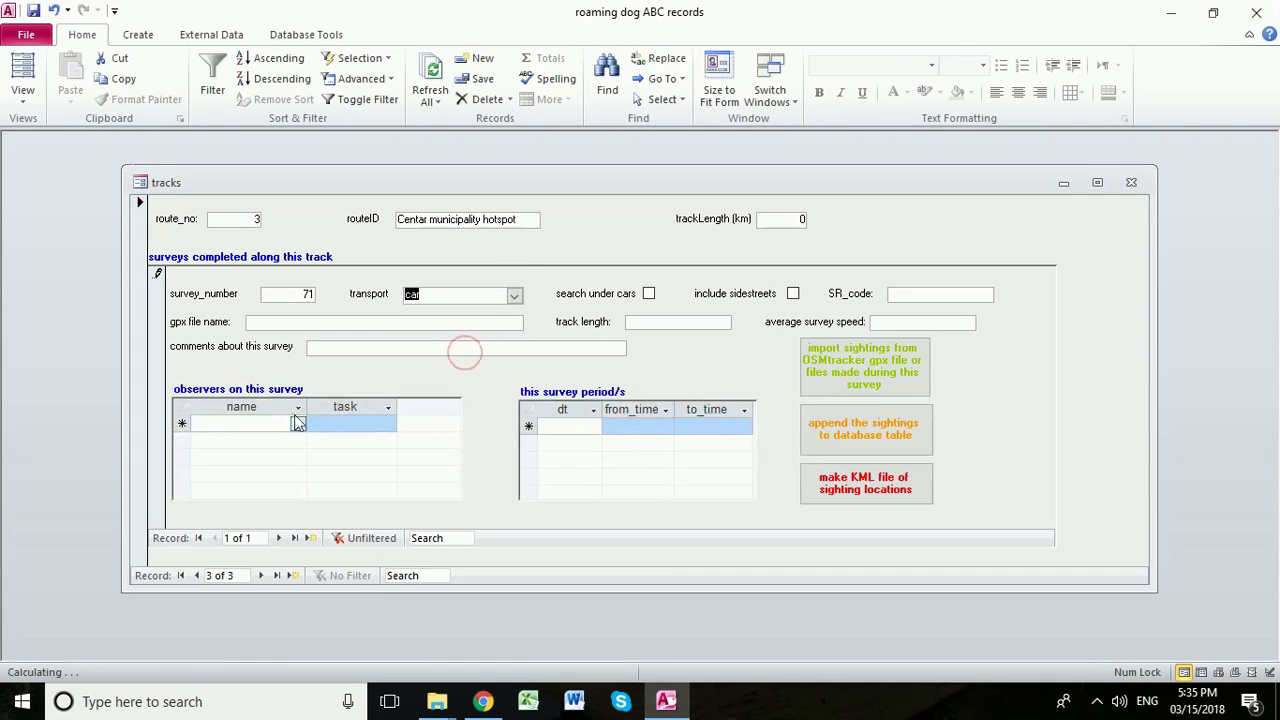
# - Enter the first team member's name under observers on this survey and assign the task observer
pyautogui.click(298, 425)
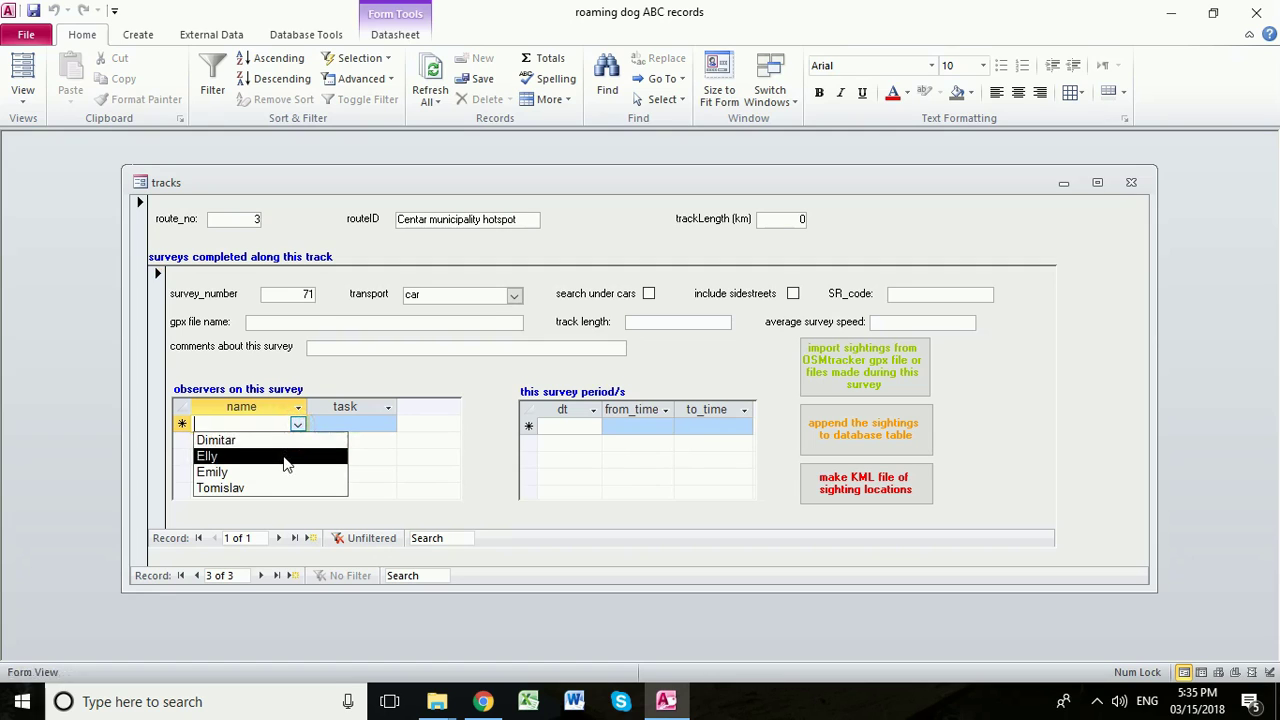
pyautogui.click(285, 452)
pyautogui.click(341, 422)
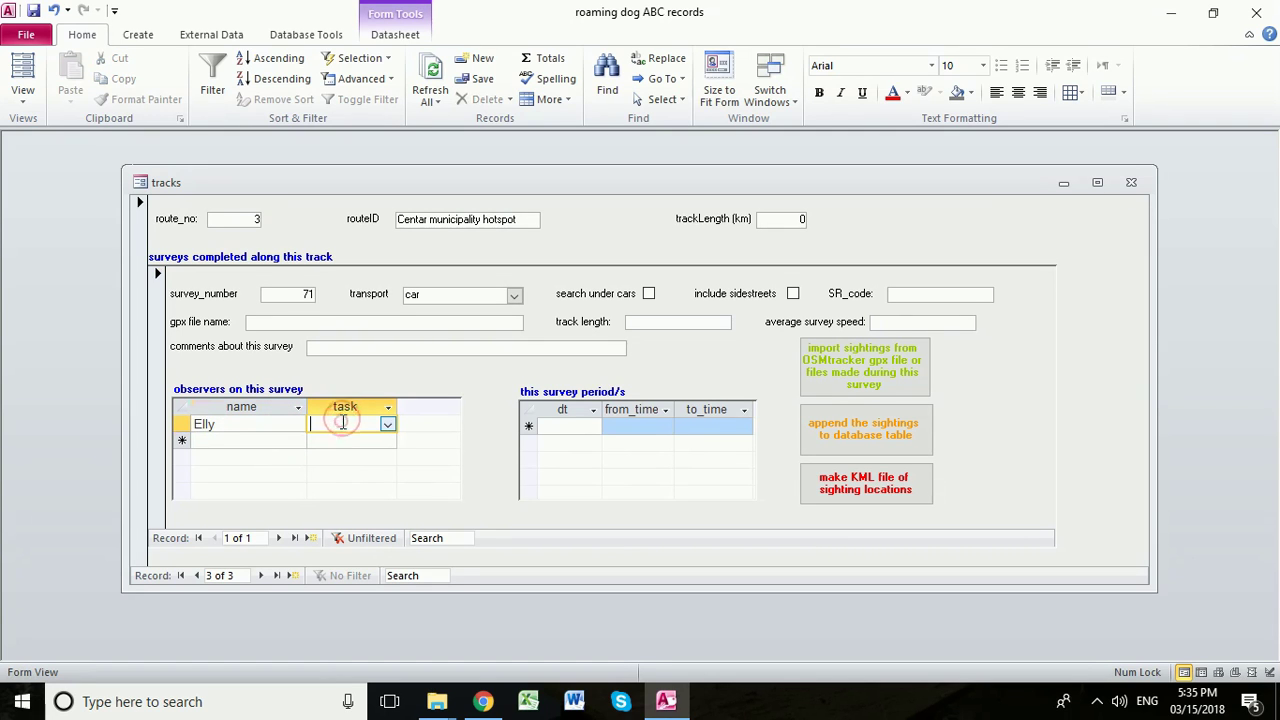
pyautogui.write('observer')
# - Fill the second and third observer rows with the driver's name and assign the task driver to both
pyautogui.click(297, 441)
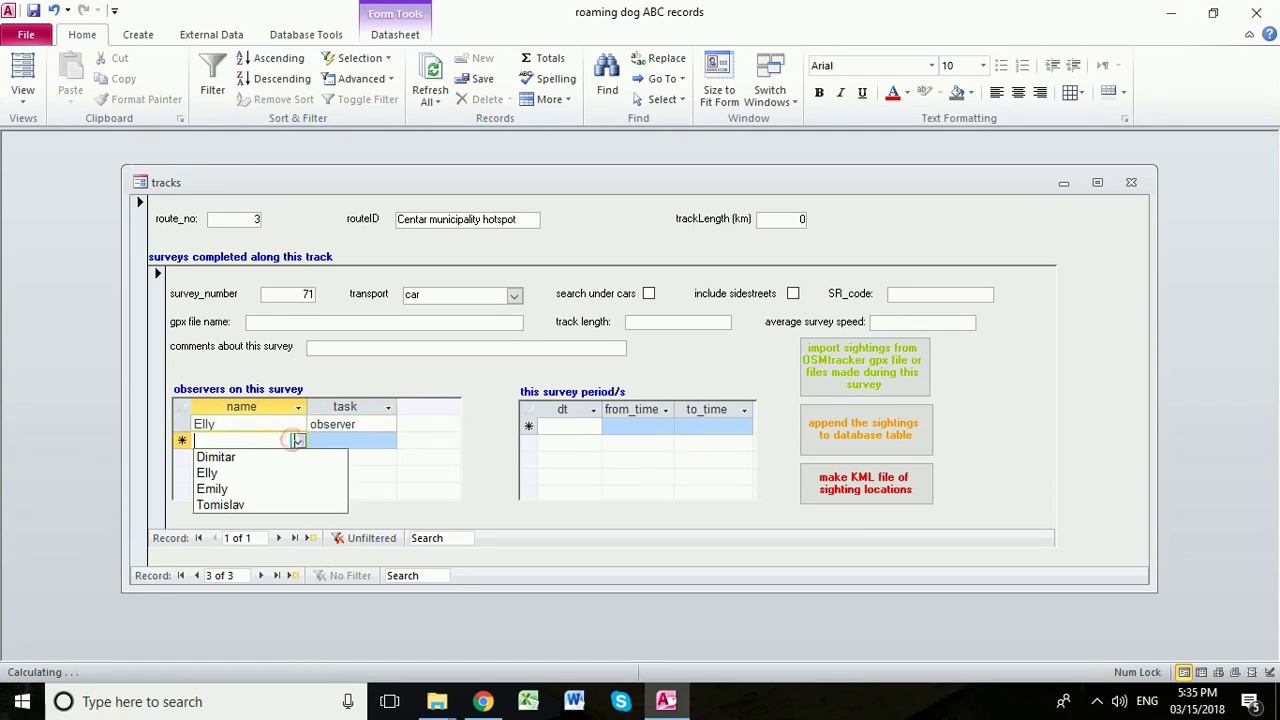
pyautogui.click(285, 457)
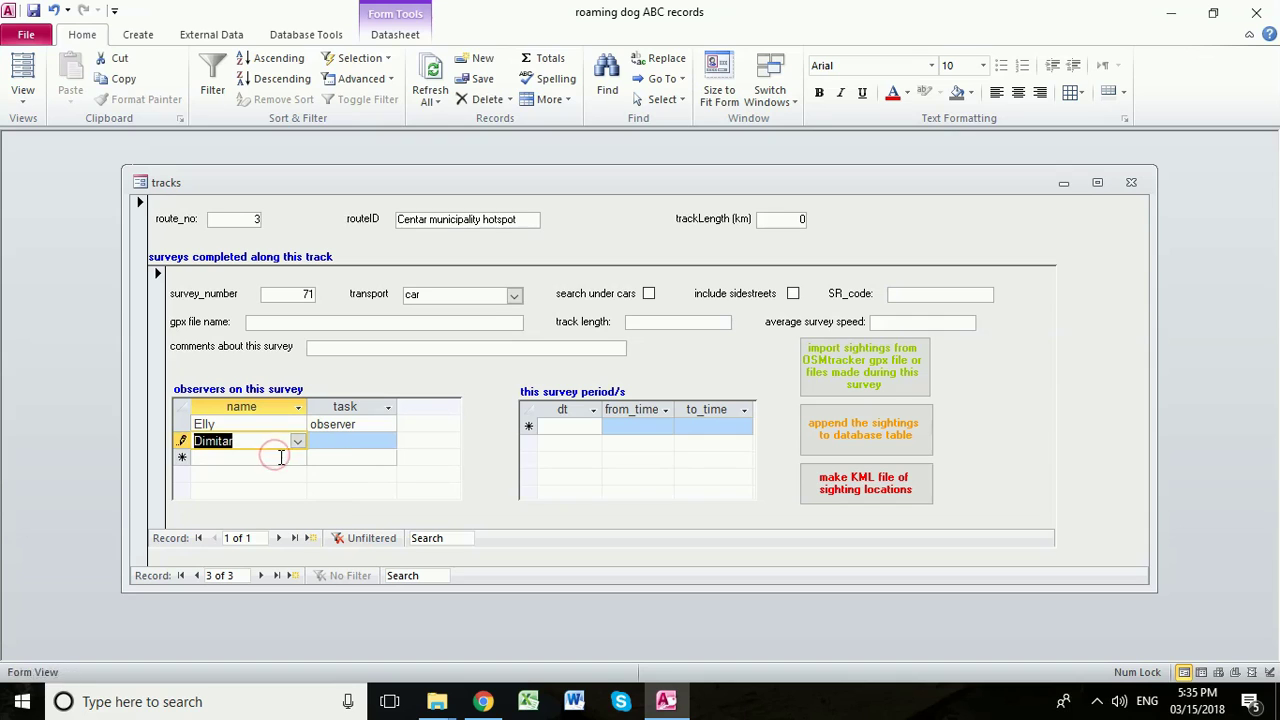
pyautogui.click(298, 458)
pyautogui.click(298, 458)
pyautogui.click(288, 471)
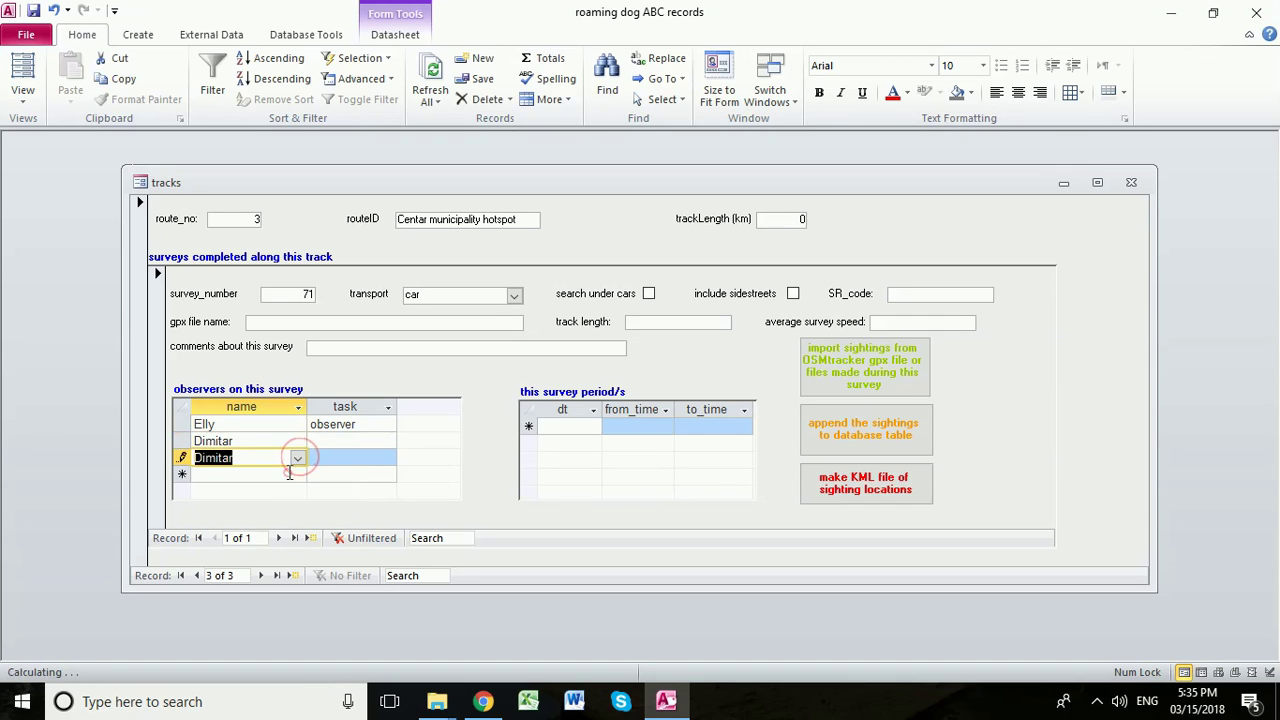
pyautogui.click(340, 440)
pyautogui.write('driver')
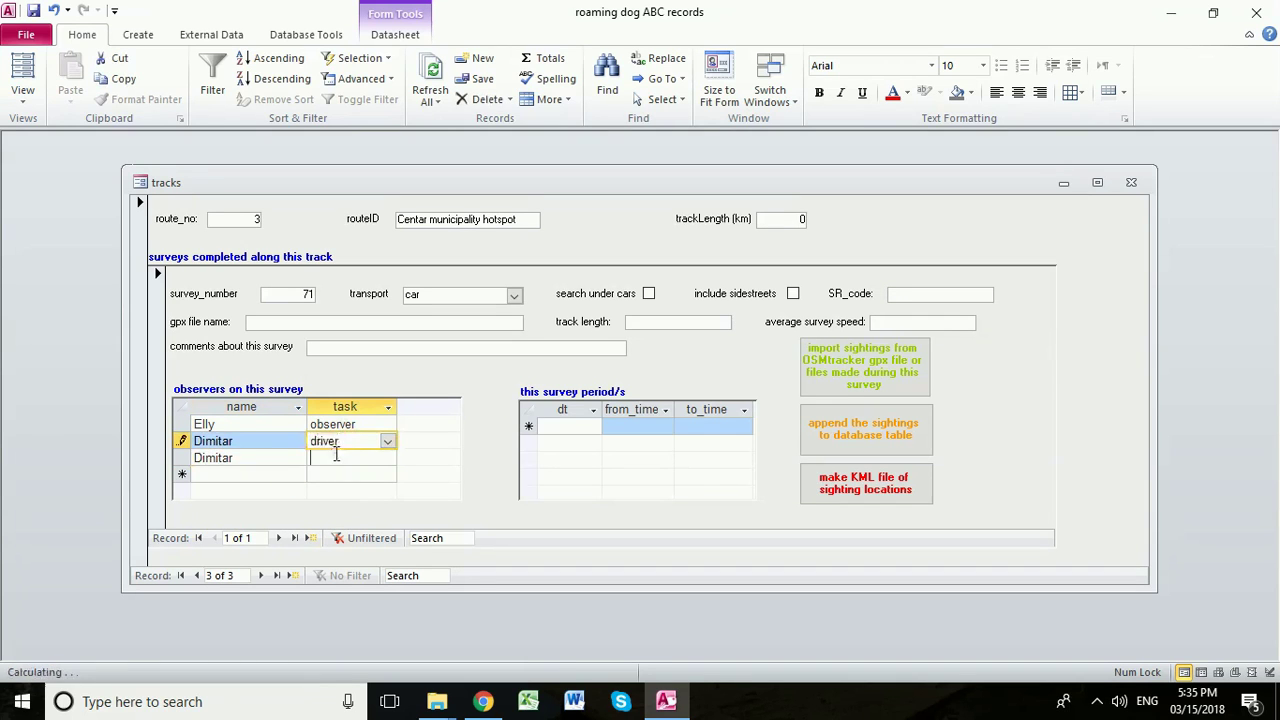
pyautogui.click(340, 455)
pyautogui.write('driver')
# - Set the survey period to 03/15/2018, from 6:06 to 7:39
pyautogui.click(598, 426)
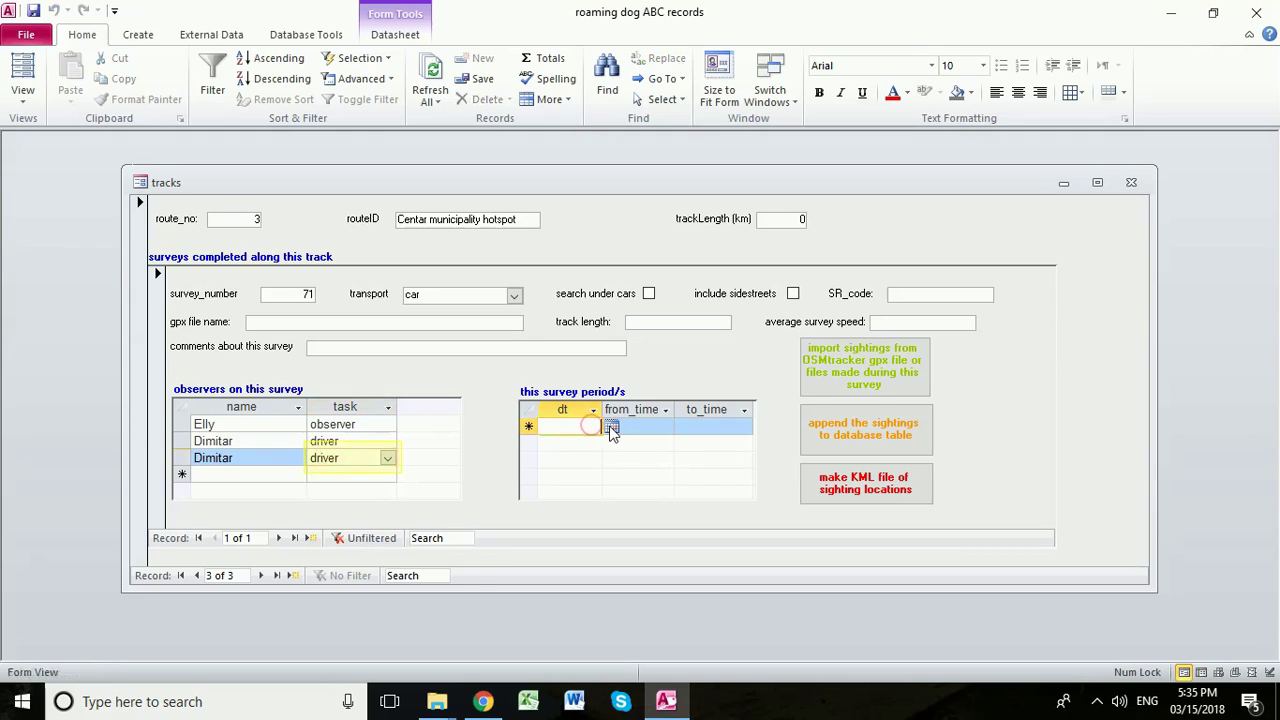
pyautogui.click(611, 427)
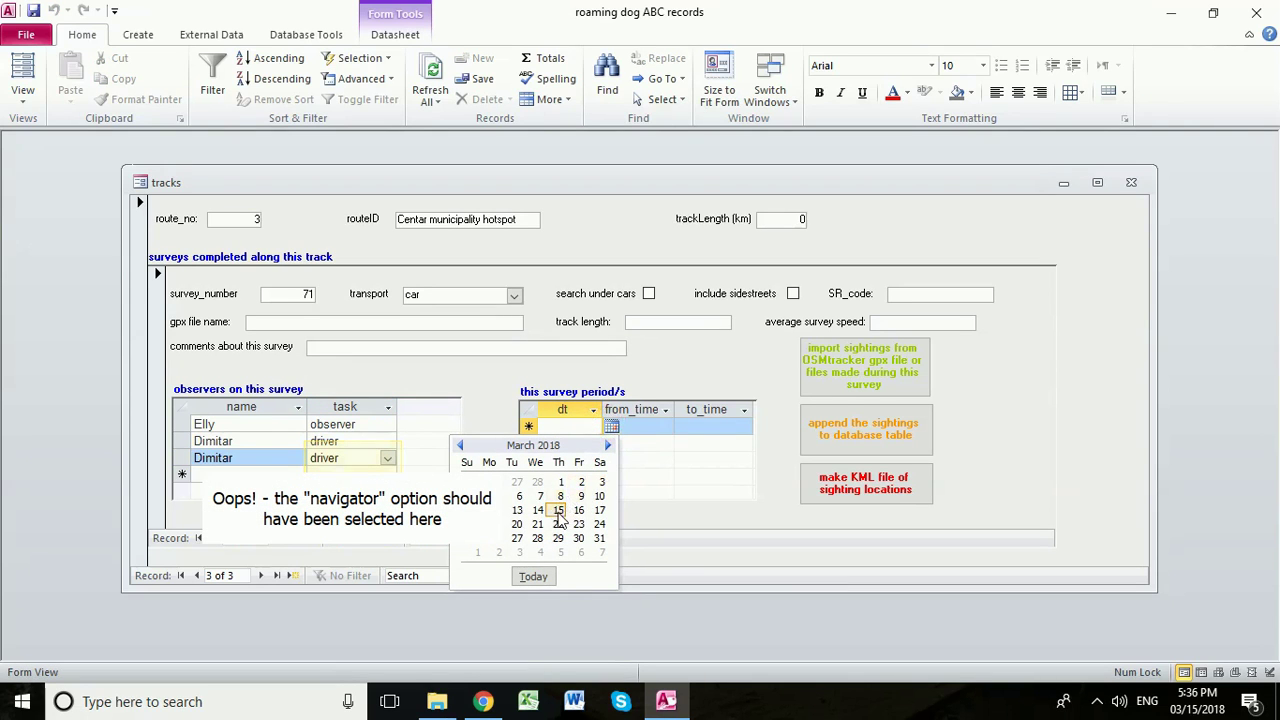
pyautogui.click(536, 577)
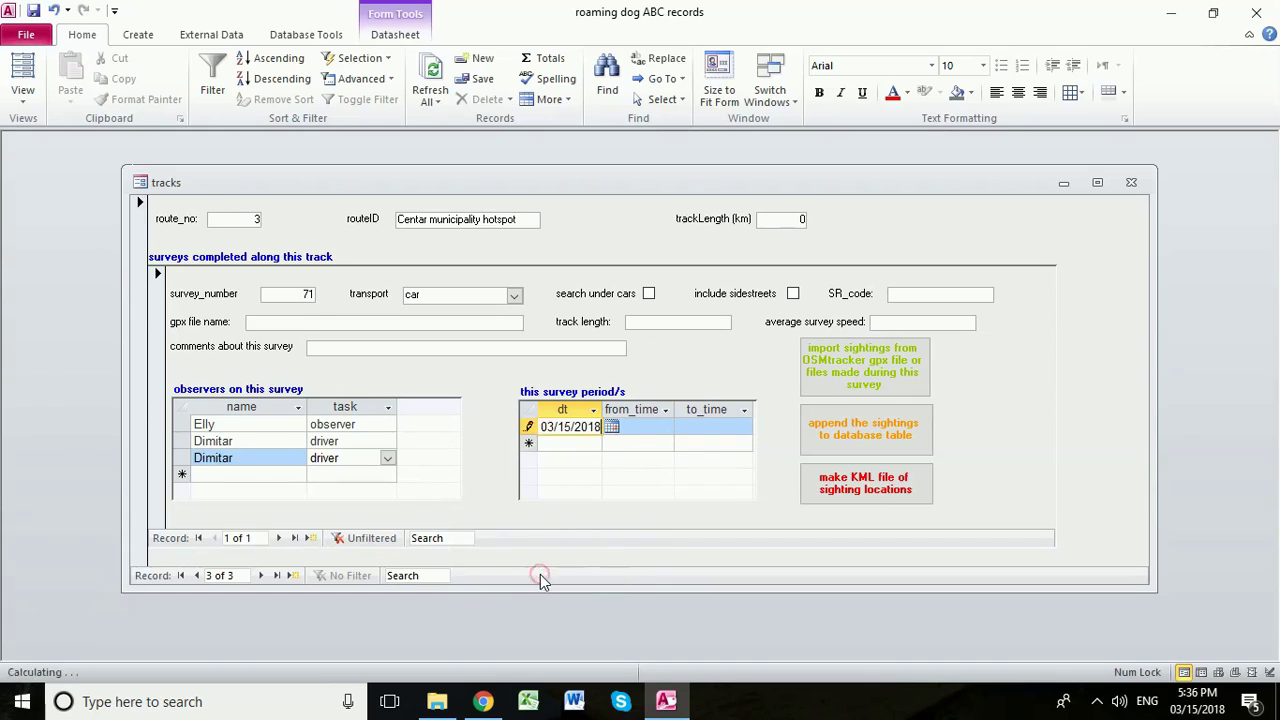
pyautogui.click(638, 427)
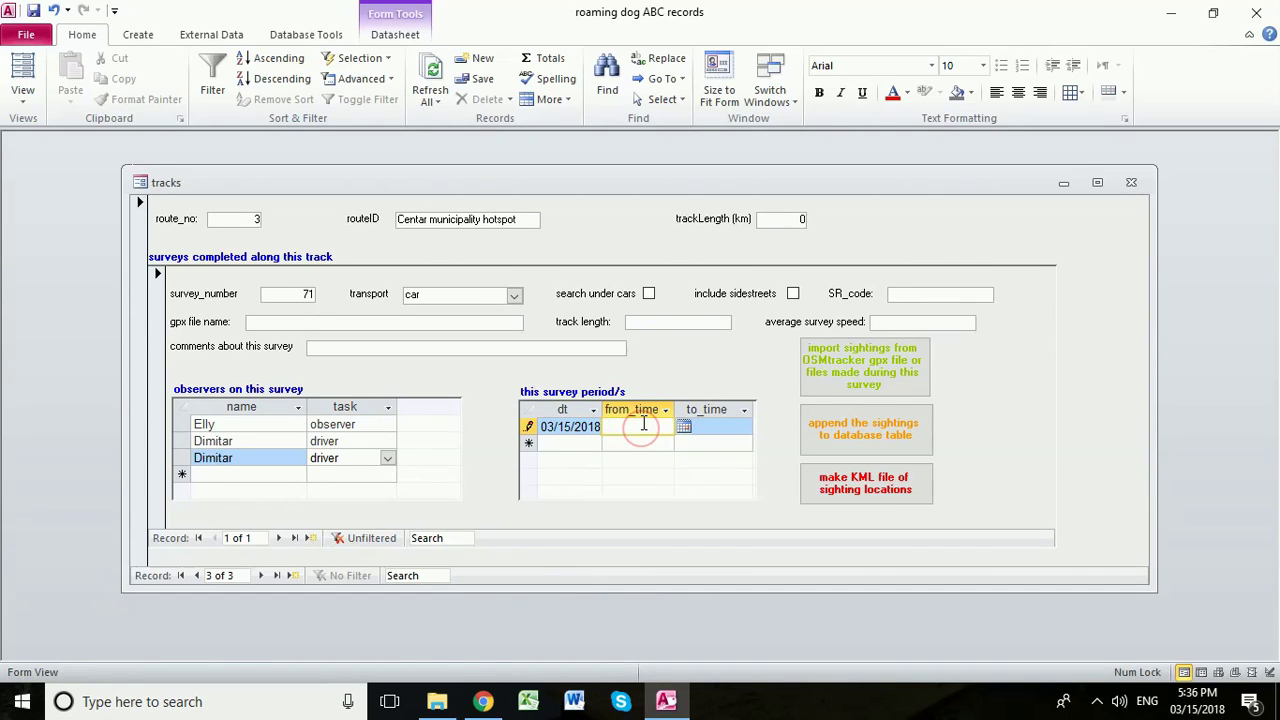
pyautogui.write('6:06')
pyautogui.click(730, 427)
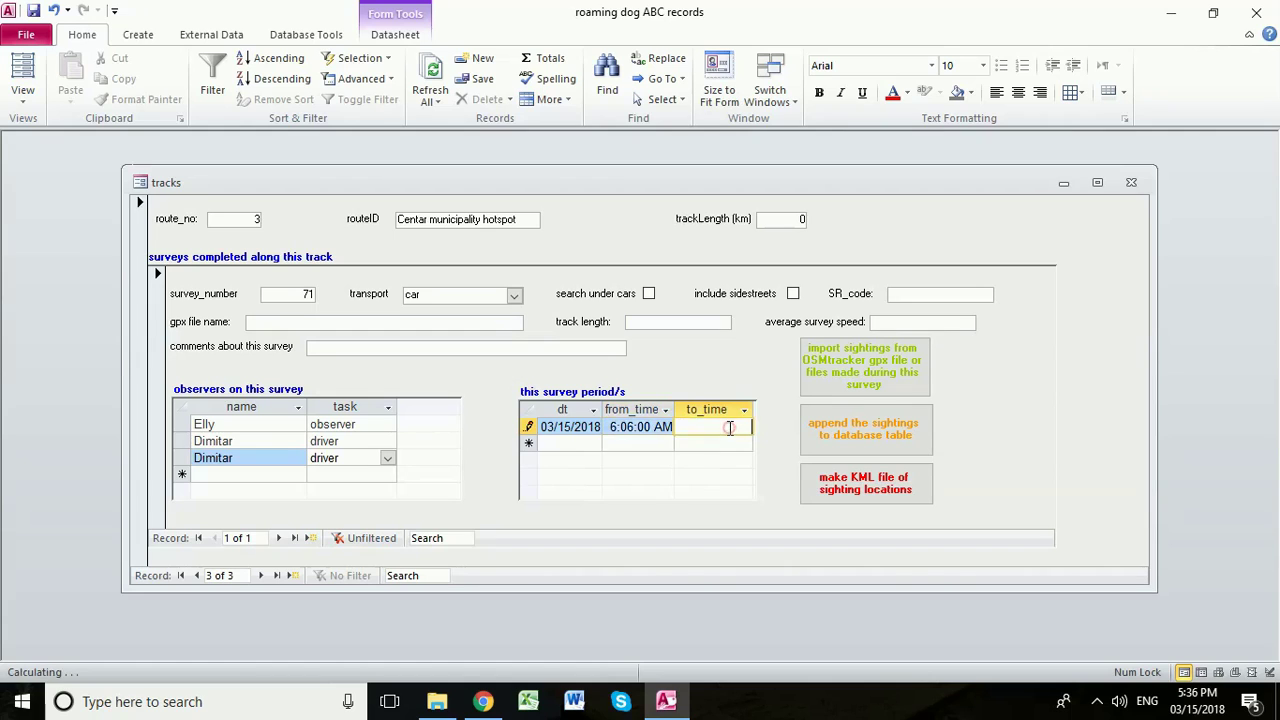
pyautogui.write('7:39')
# - Enter "Weather was fine and cold" as the comment about this survey
pyautogui.click(501, 348)
pyautogui.write('We')
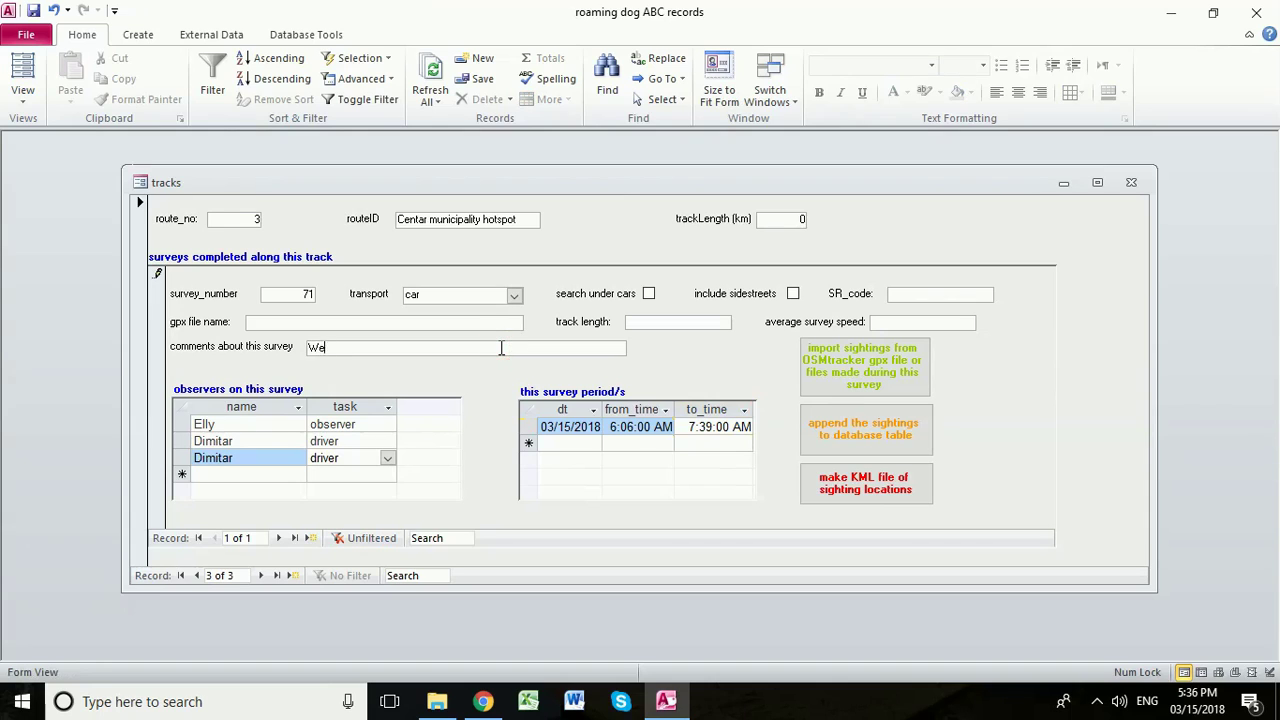
pyautogui.write('ather was fine and cold')
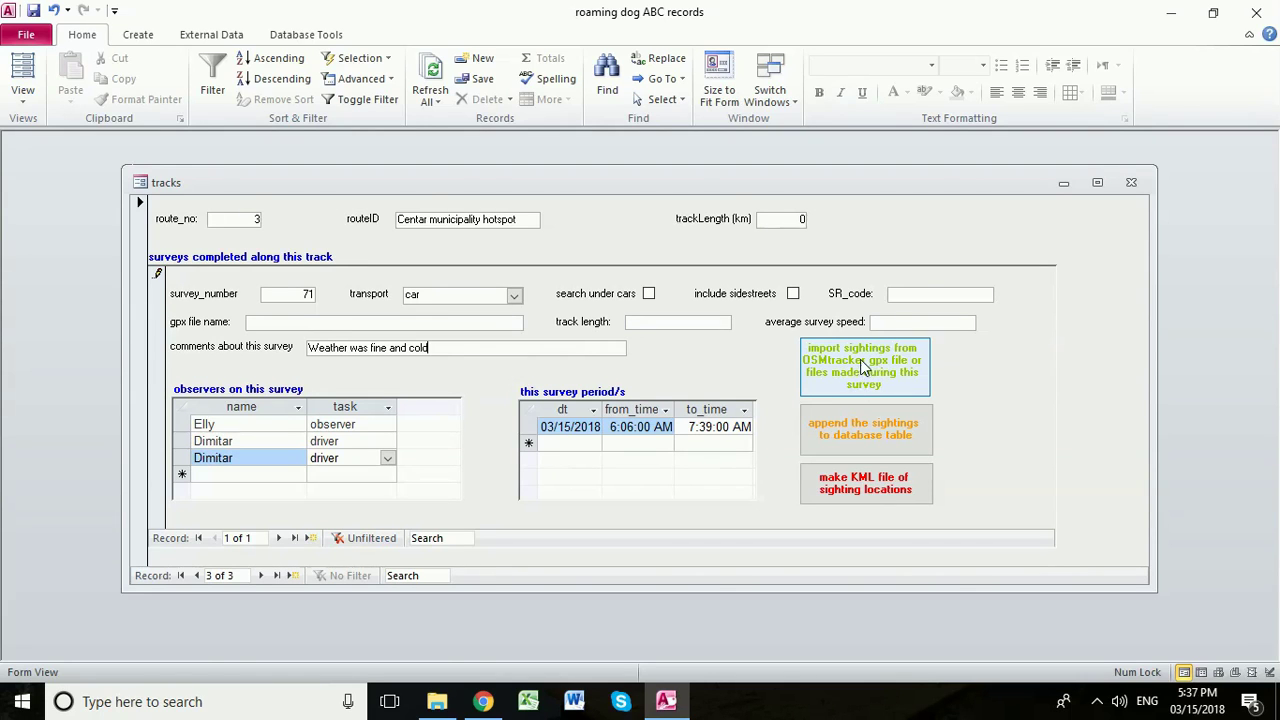
# - Import the survey's sightings from 2018-03-15_06-06-39.gpx into the database, using 1 hour ahead of GMT
pyautogui.click(862, 365)
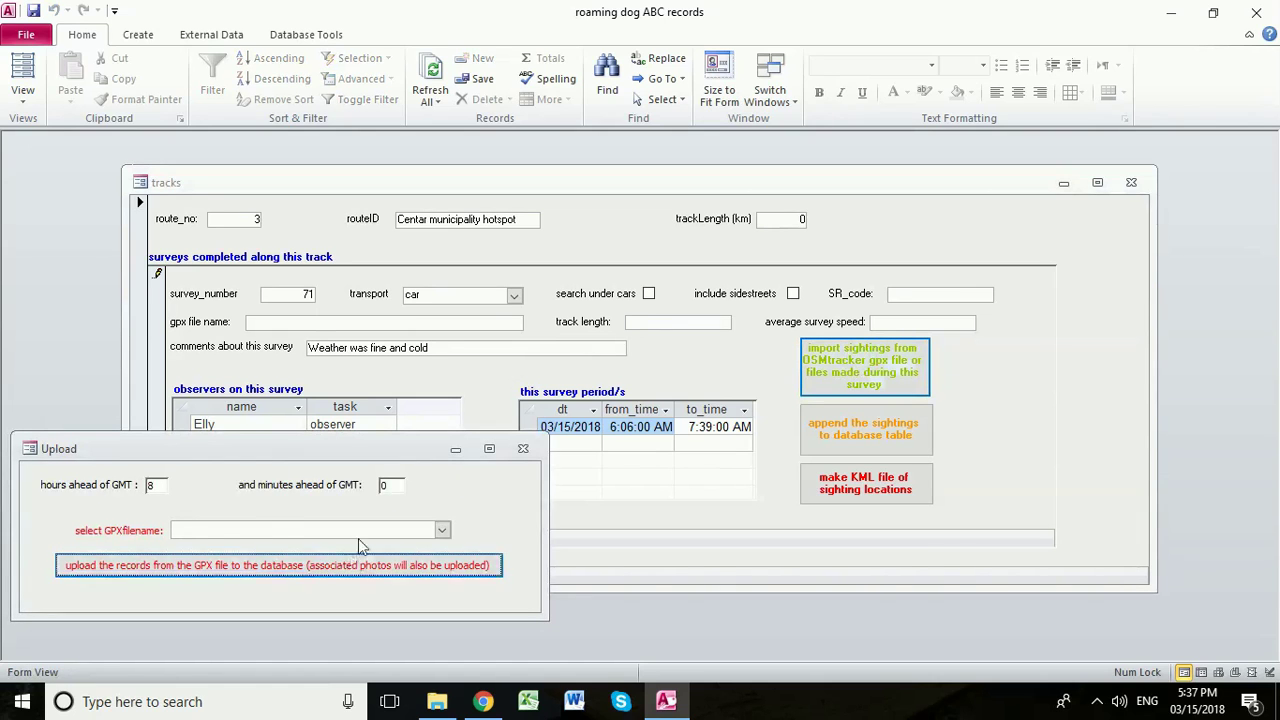
pyautogui.doubleClick(153, 486)
pyautogui.write('1')
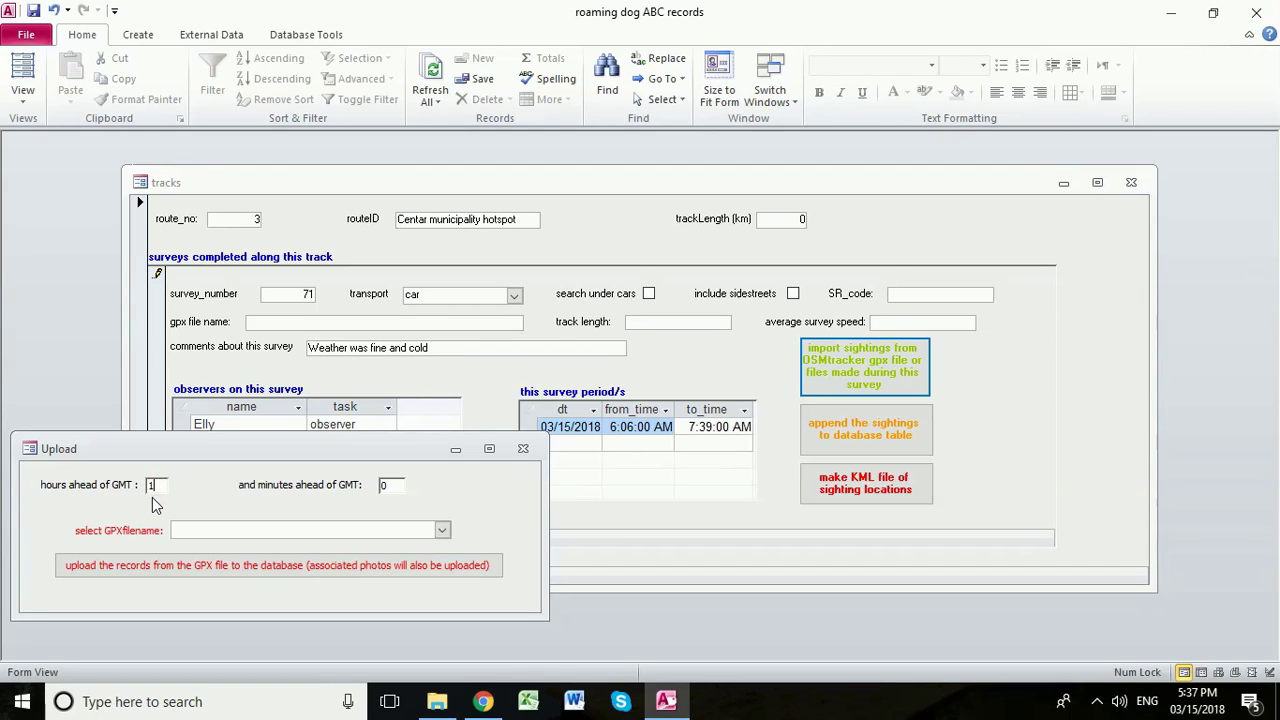
pyautogui.click(443, 530)
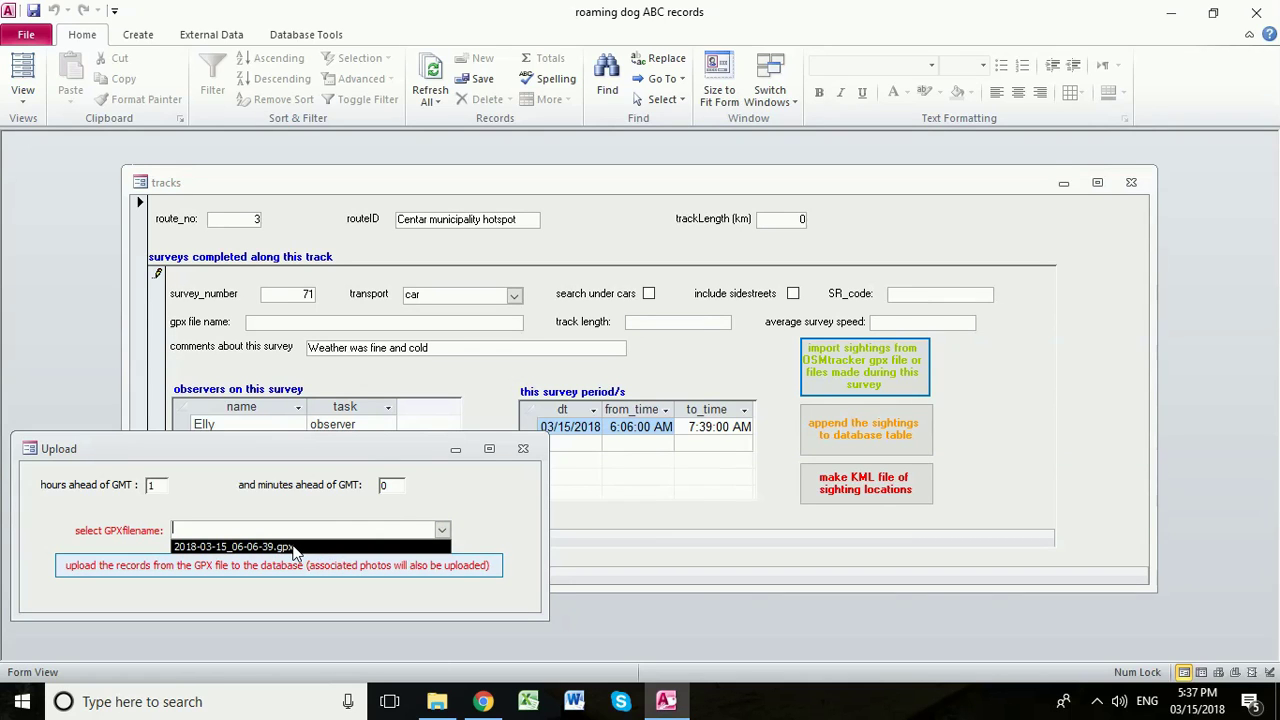
pyautogui.click(293, 549)
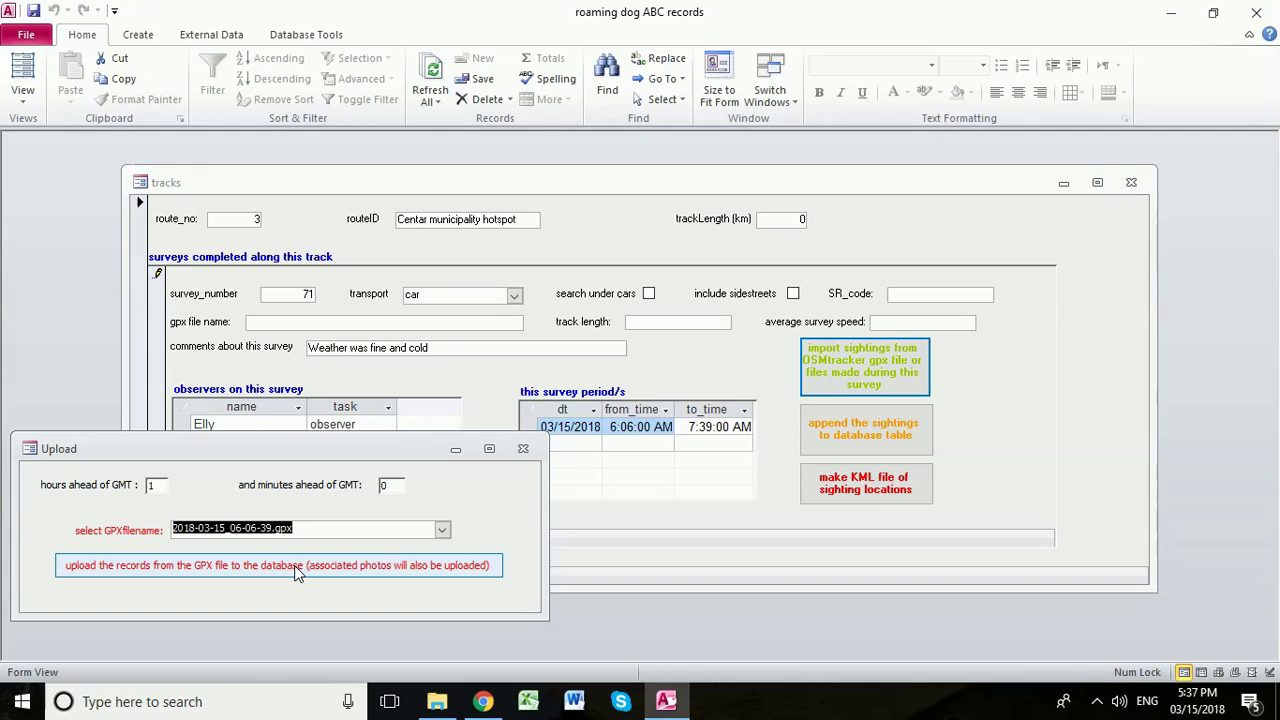
pyautogui.click(294, 565)
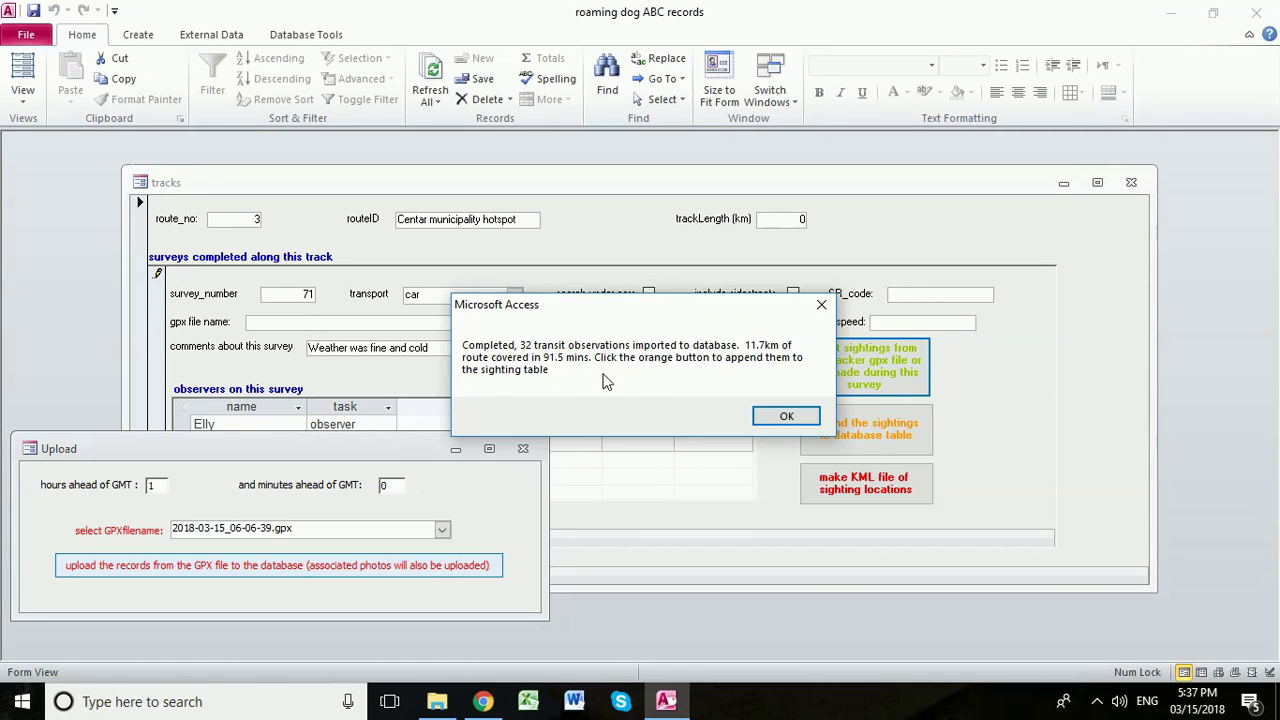
pyautogui.click(784, 418)
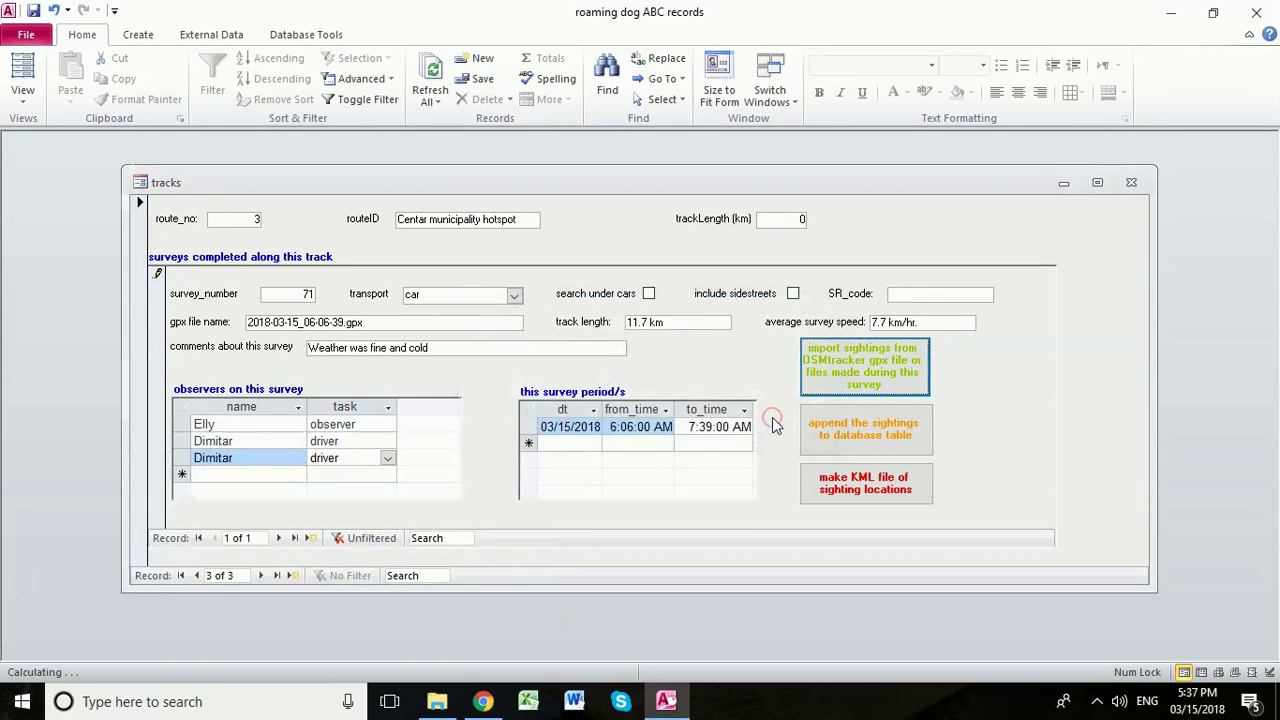
# - Append the imported sightings to the database table and save the survey record despite the write conflict
pyautogui.click(839, 428)
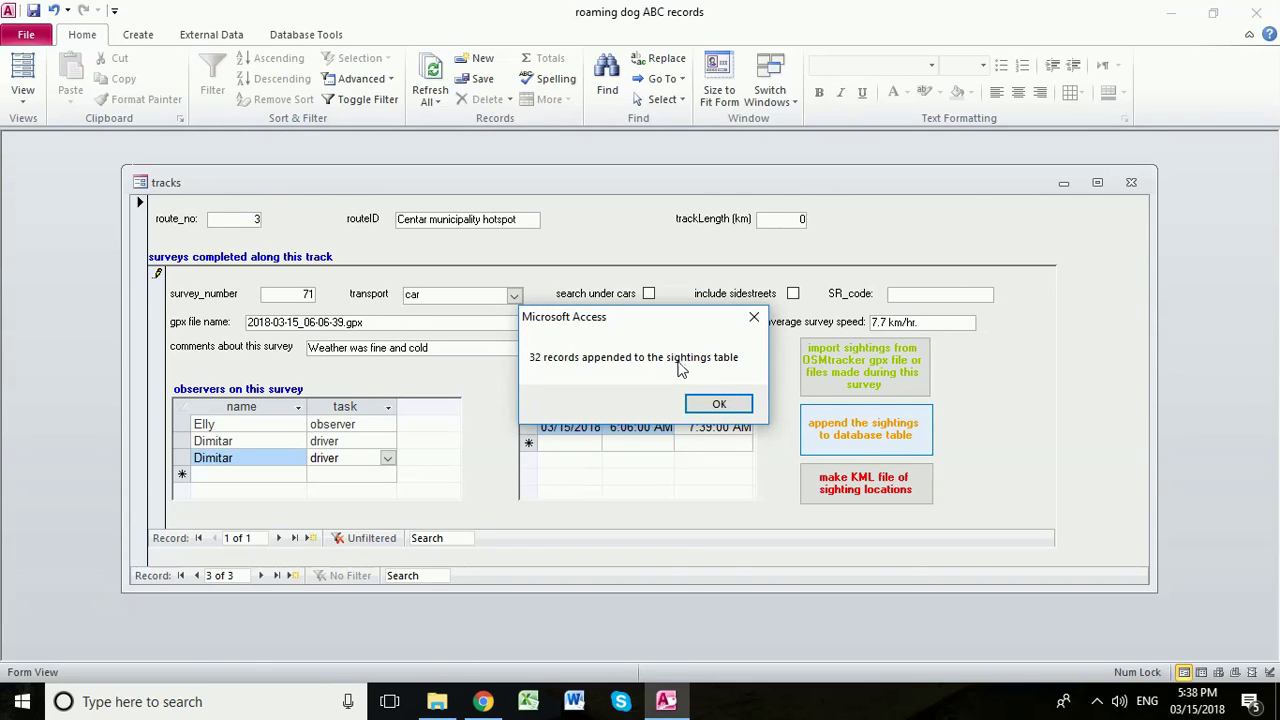
pyautogui.click(716, 404)
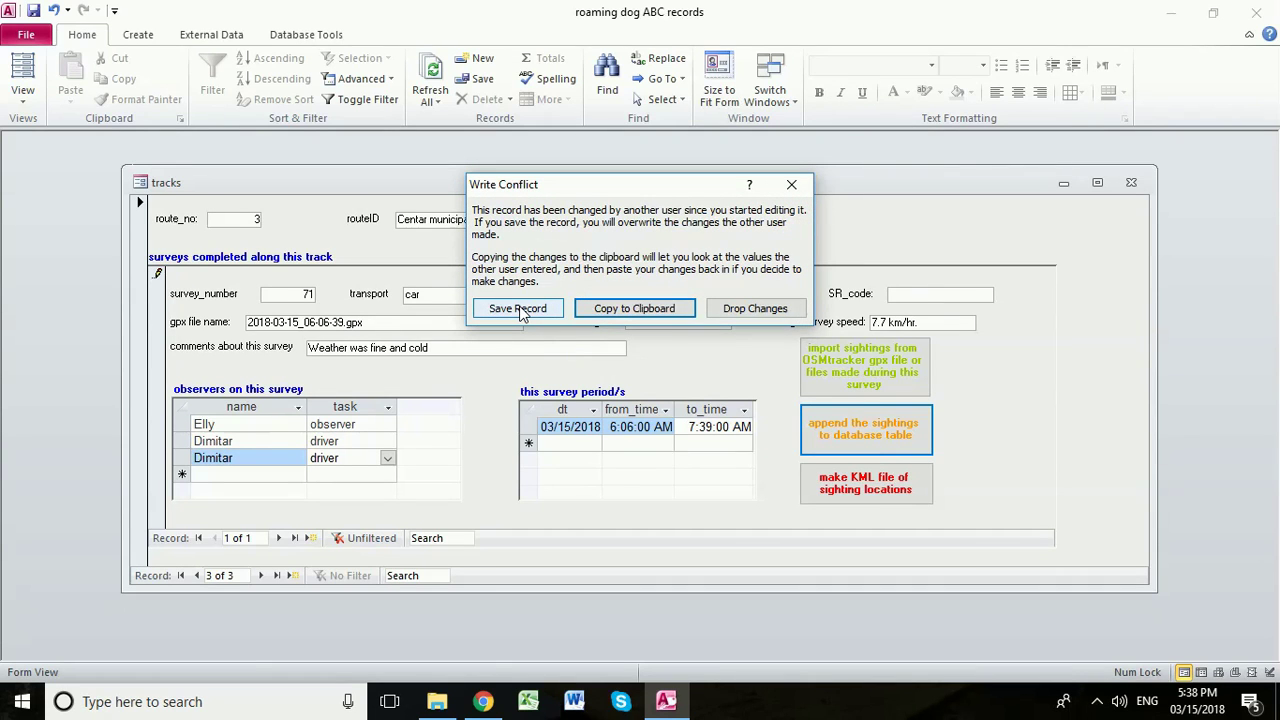
pyautogui.click(519, 310)
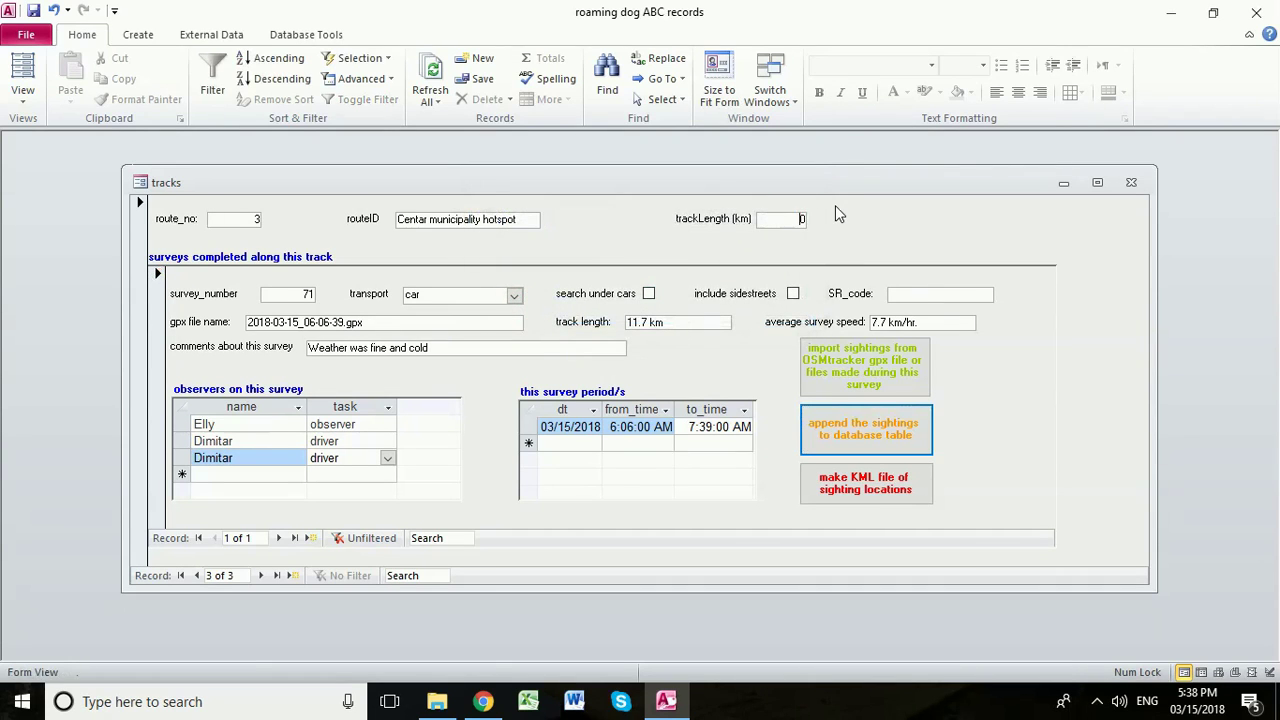
# - Set the Centar municipality hotspot route's track length to 11.7 km and make a KML file of its sighting locations
pyautogui.write('.7')
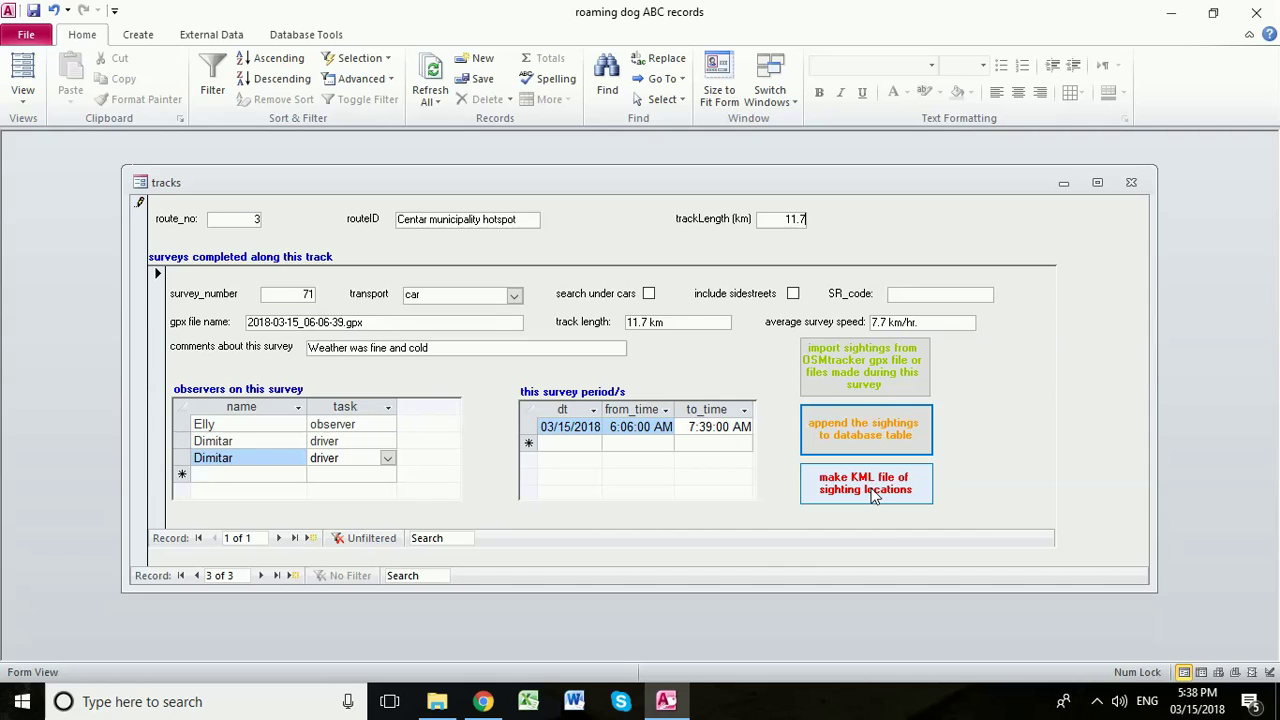
pyautogui.click(873, 487)
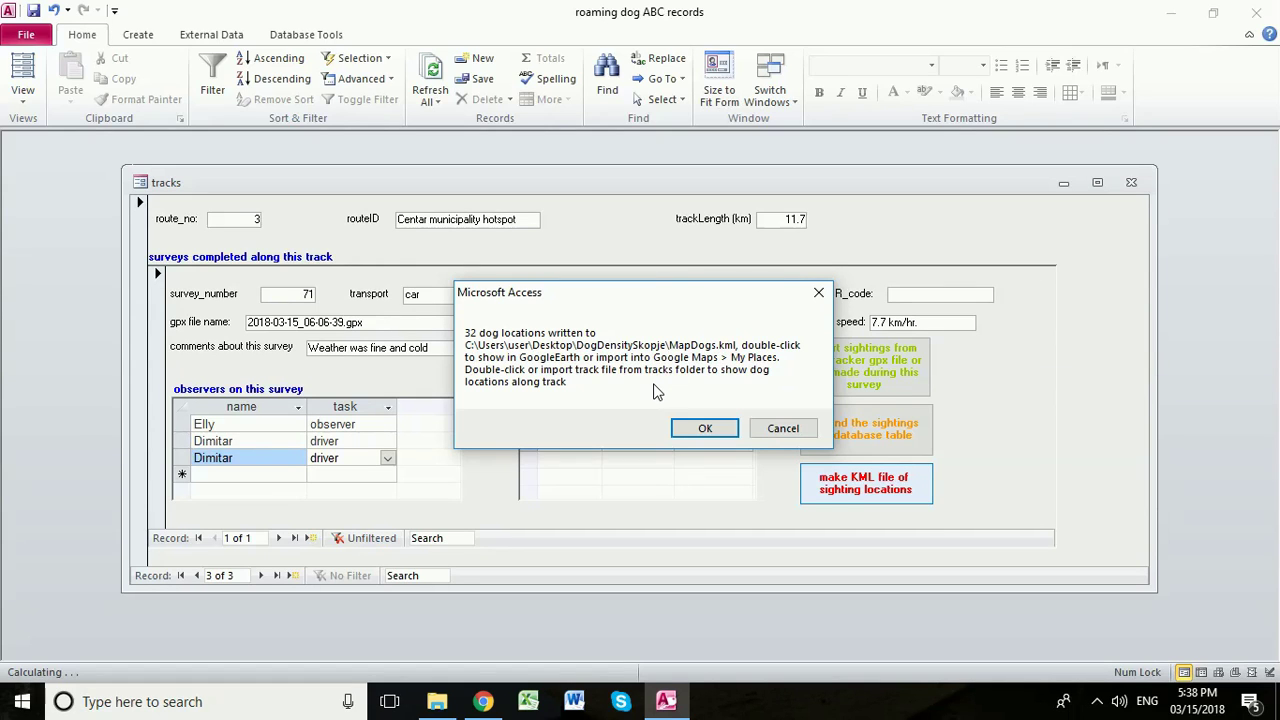
pyautogui.click(700, 430)
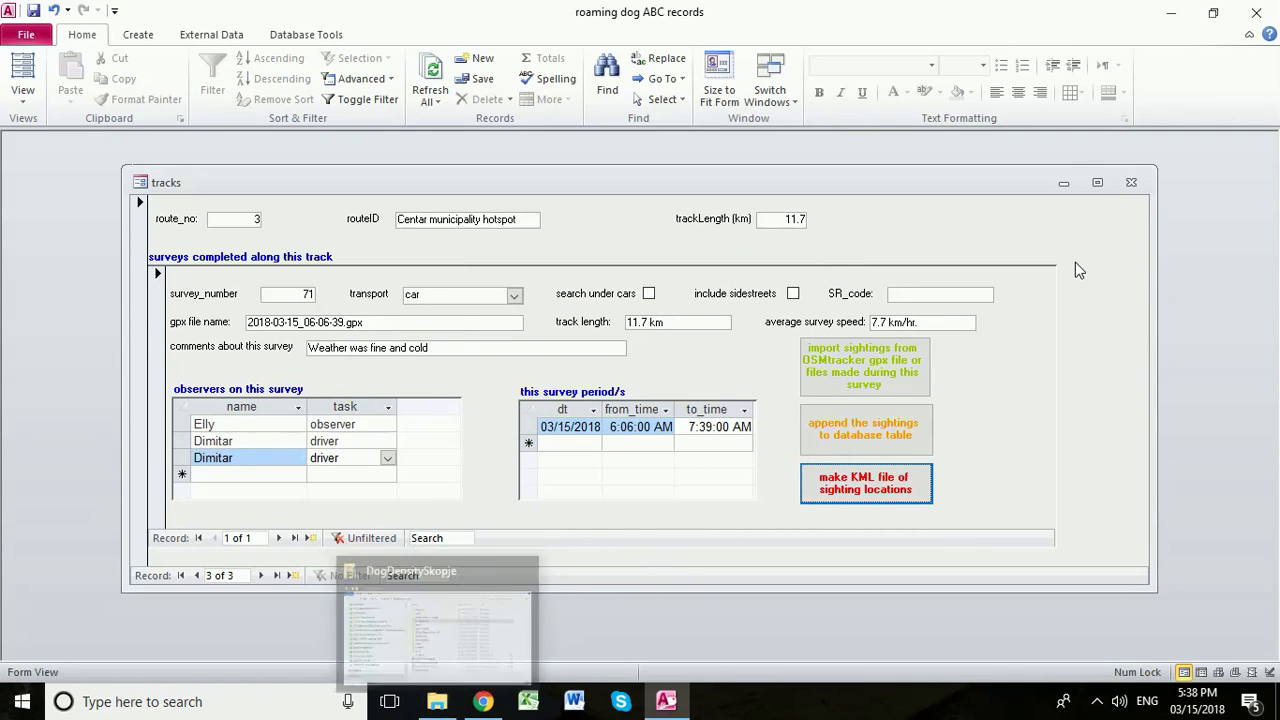
pyautogui.click(1130, 185)
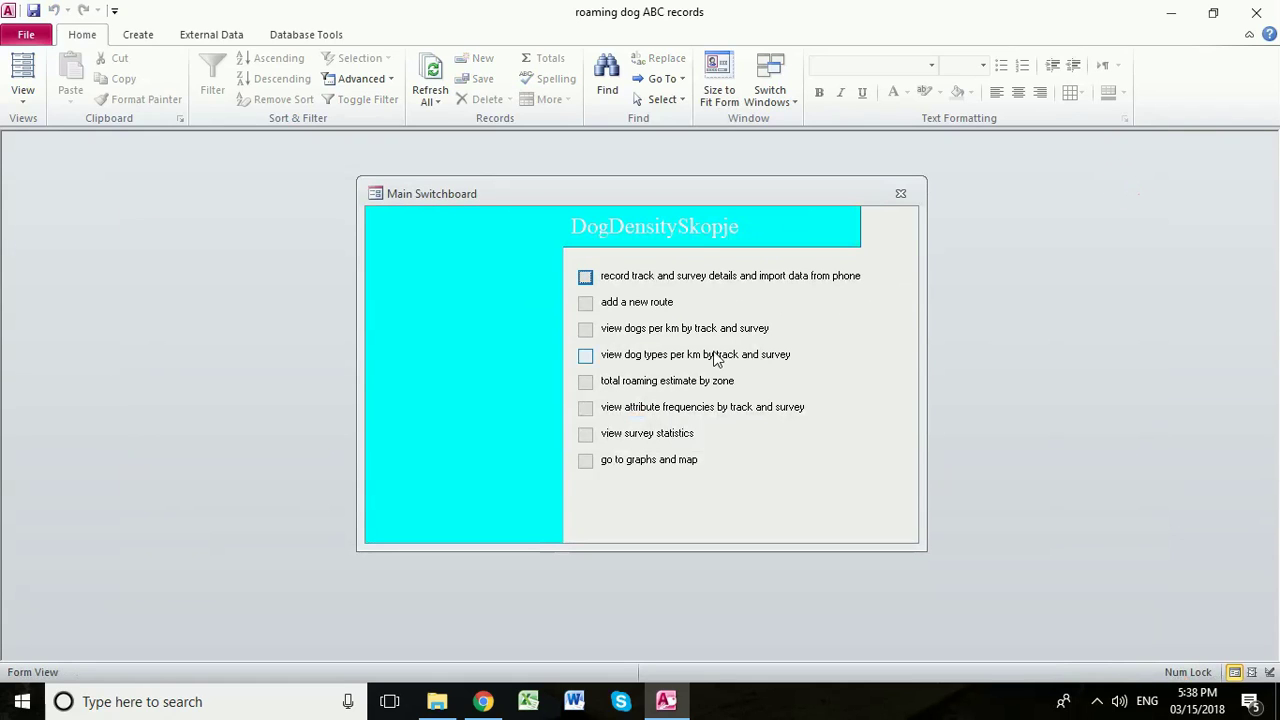
# - View dogs per km by track and survey without exporting, checking the hotspot survey's row, and discard the layout changes
pyautogui.click(586, 331)
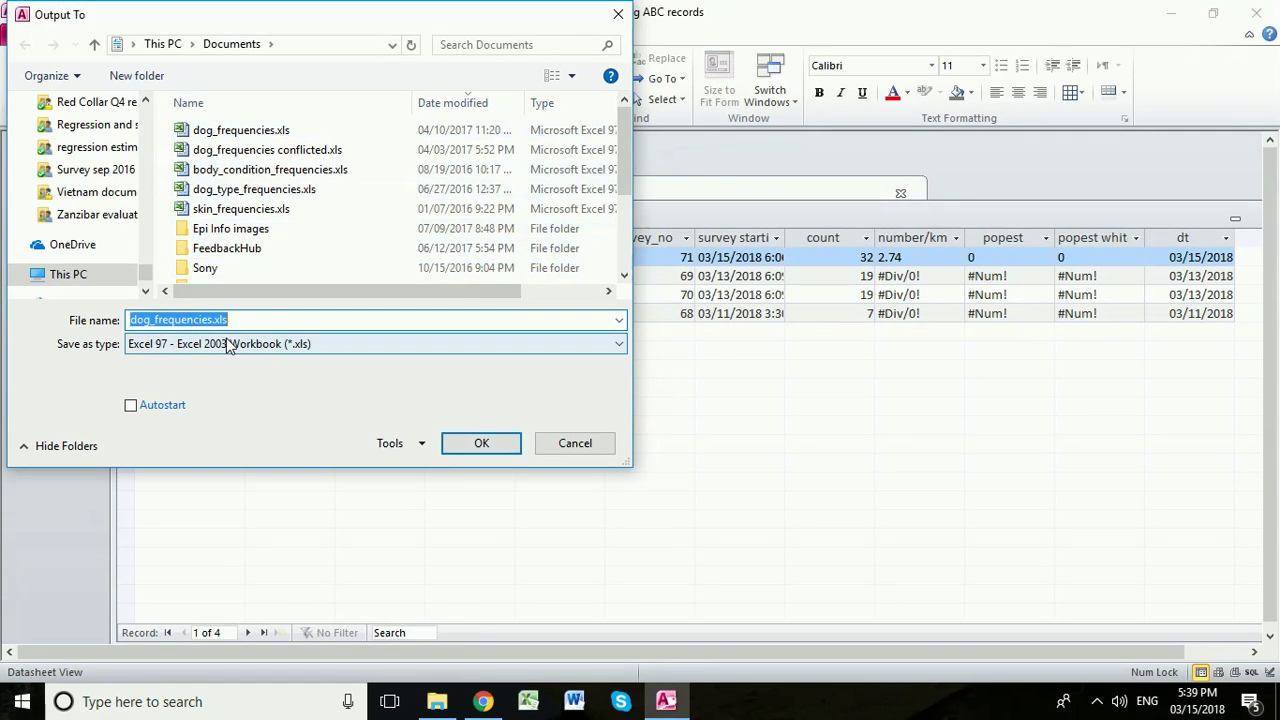
pyautogui.click(575, 445)
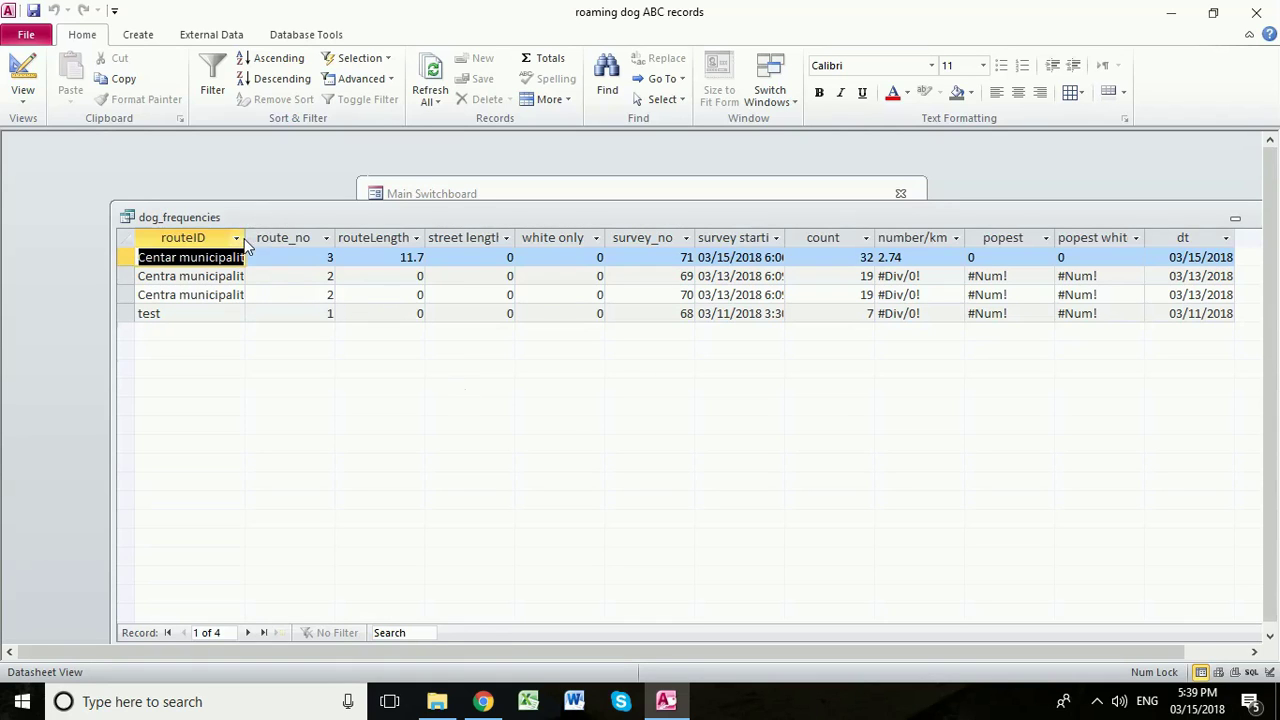
pyautogui.moveTo(245, 237); pyautogui.dragTo(326, 233)
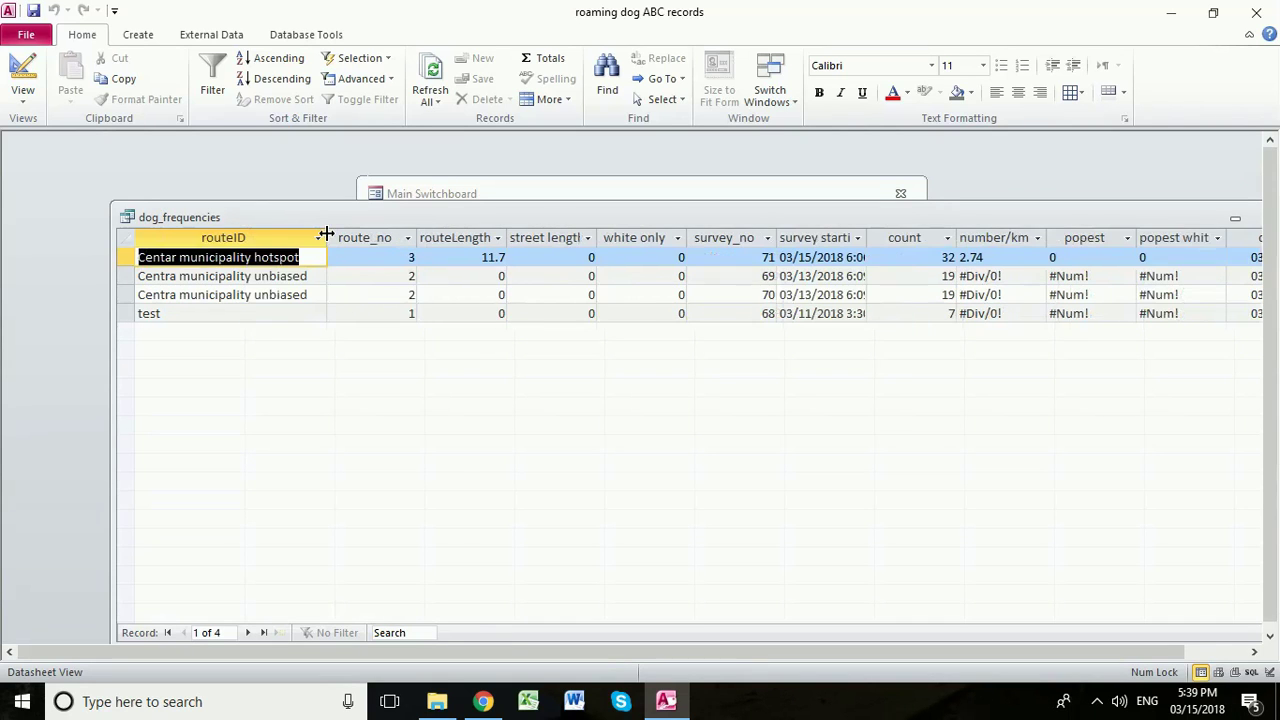
pyautogui.click(127, 258)
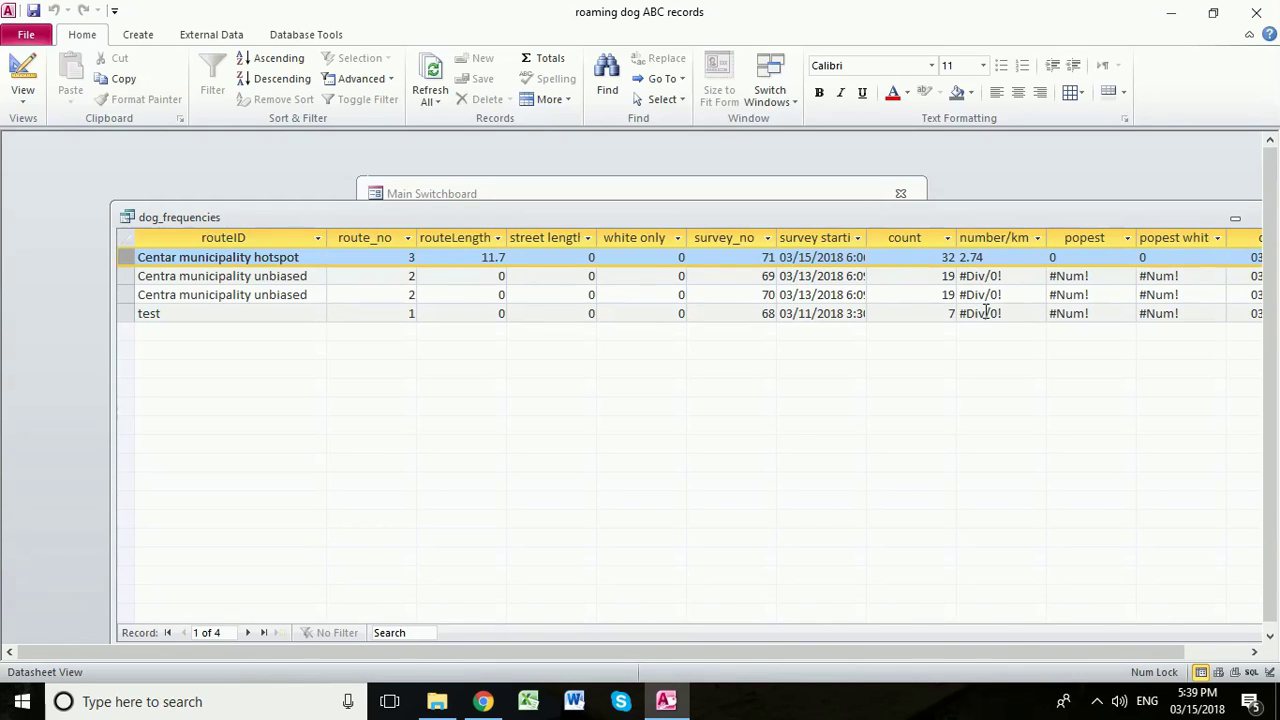
pyautogui.moveTo(998, 211); pyautogui.dragTo(828, 212)
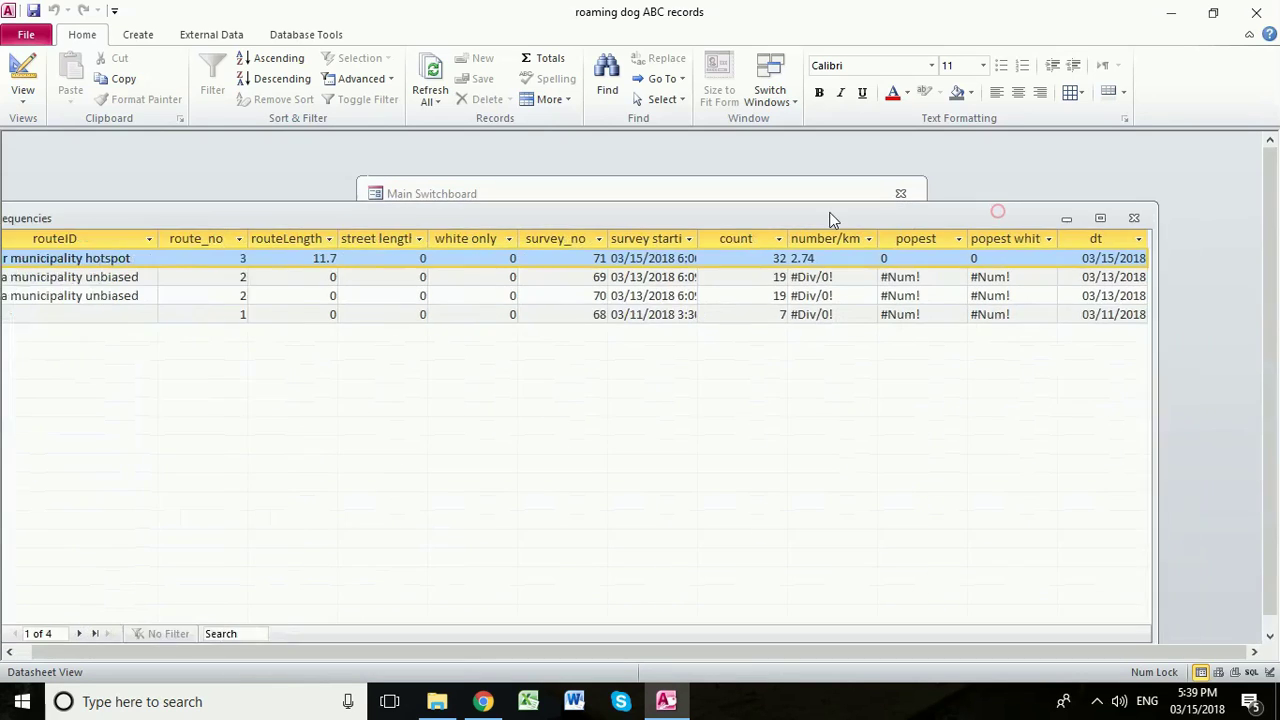
pyautogui.click(1134, 218)
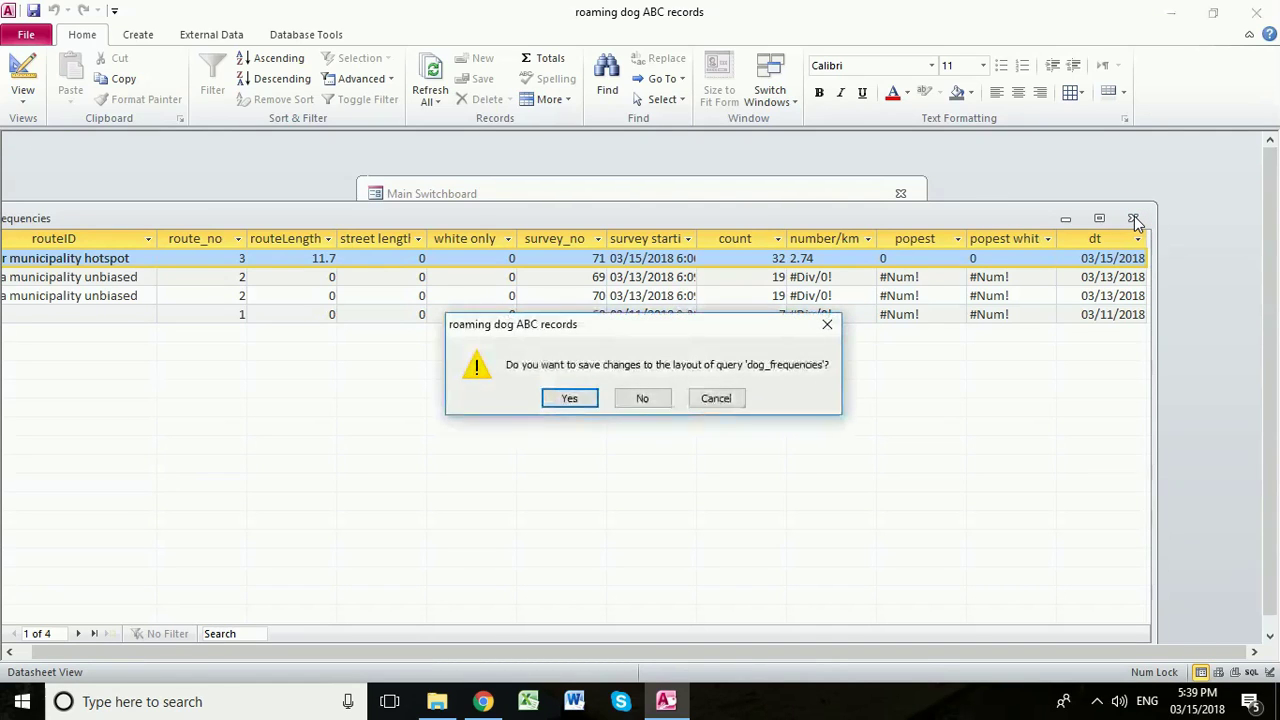
pyautogui.click(641, 399)
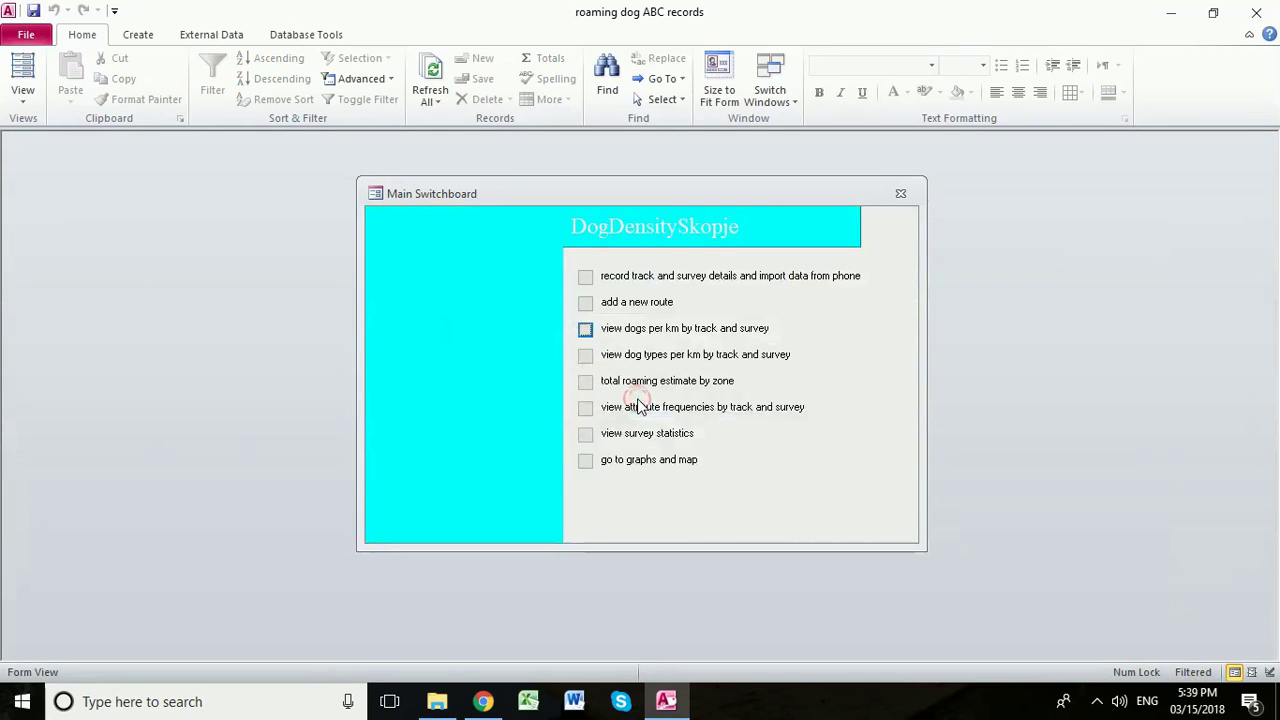
# - Reopen the track and survey details and set the test route's track length to 0.1 km
pyautogui.click(585, 277)
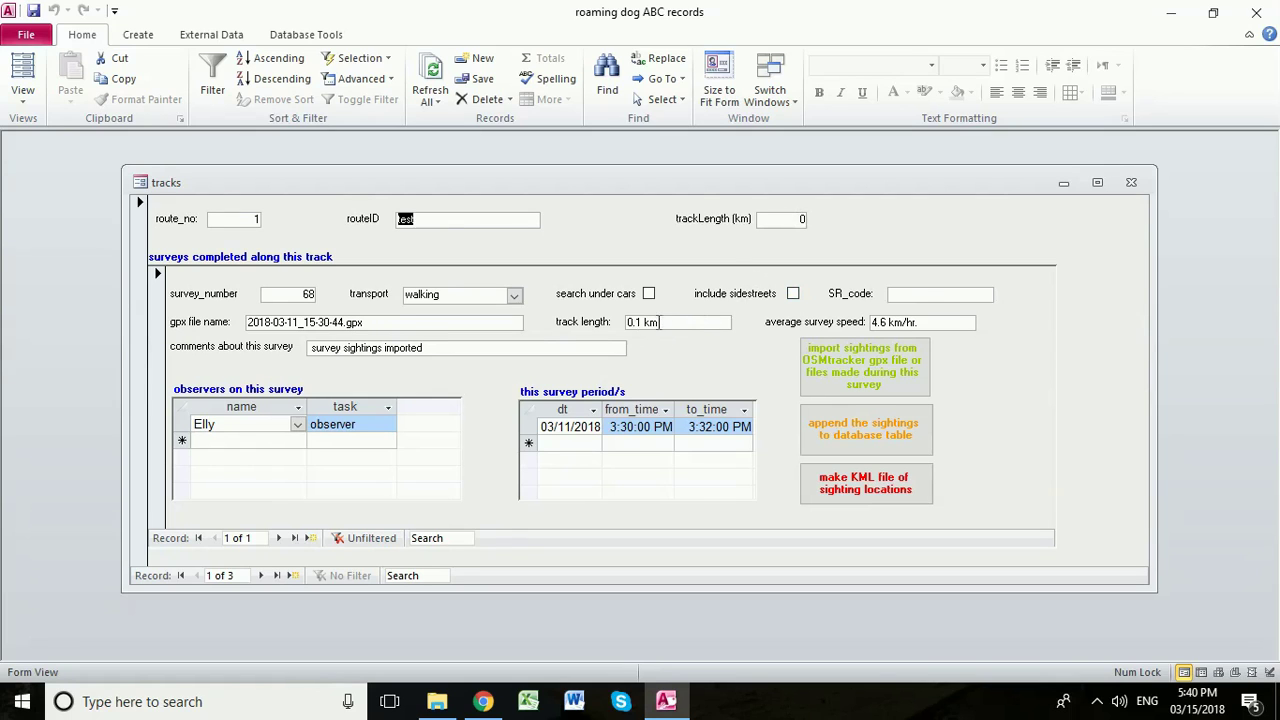
pyautogui.click(802, 218)
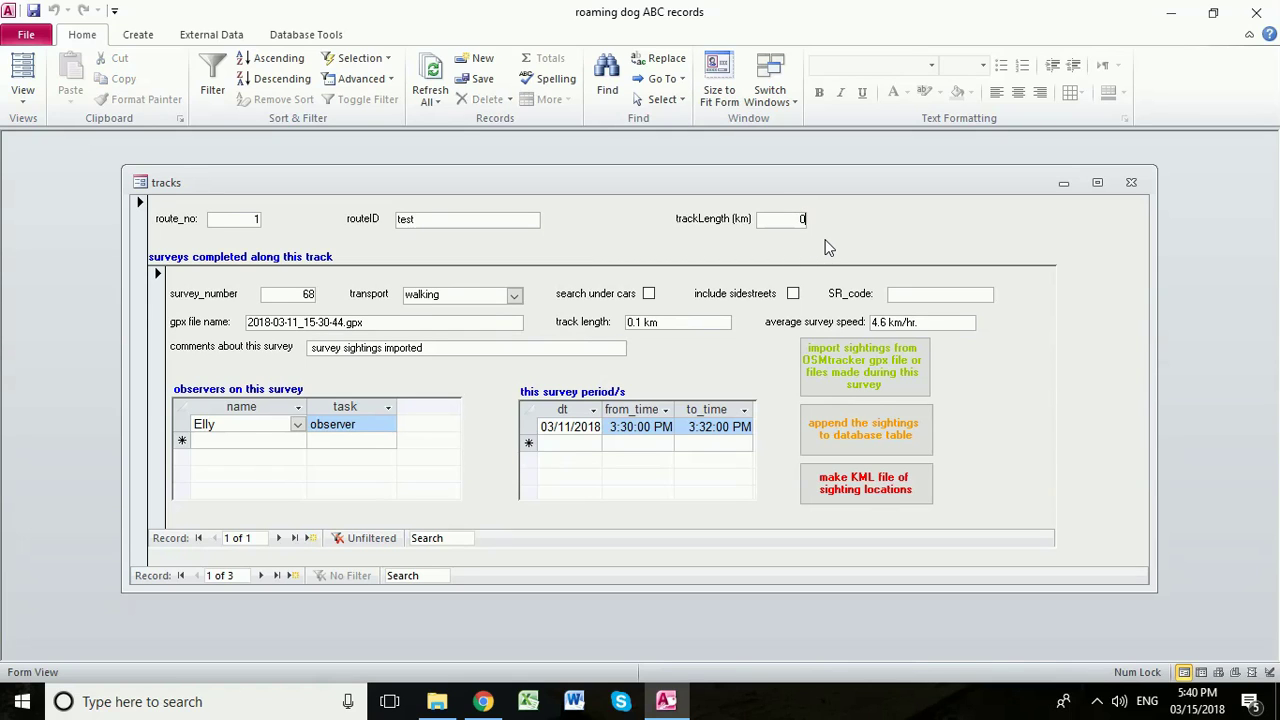
pyautogui.write('.1')
# - Set the track length of the Centra municipality unbiased route to 21.1 km
pyautogui.click(262, 576)
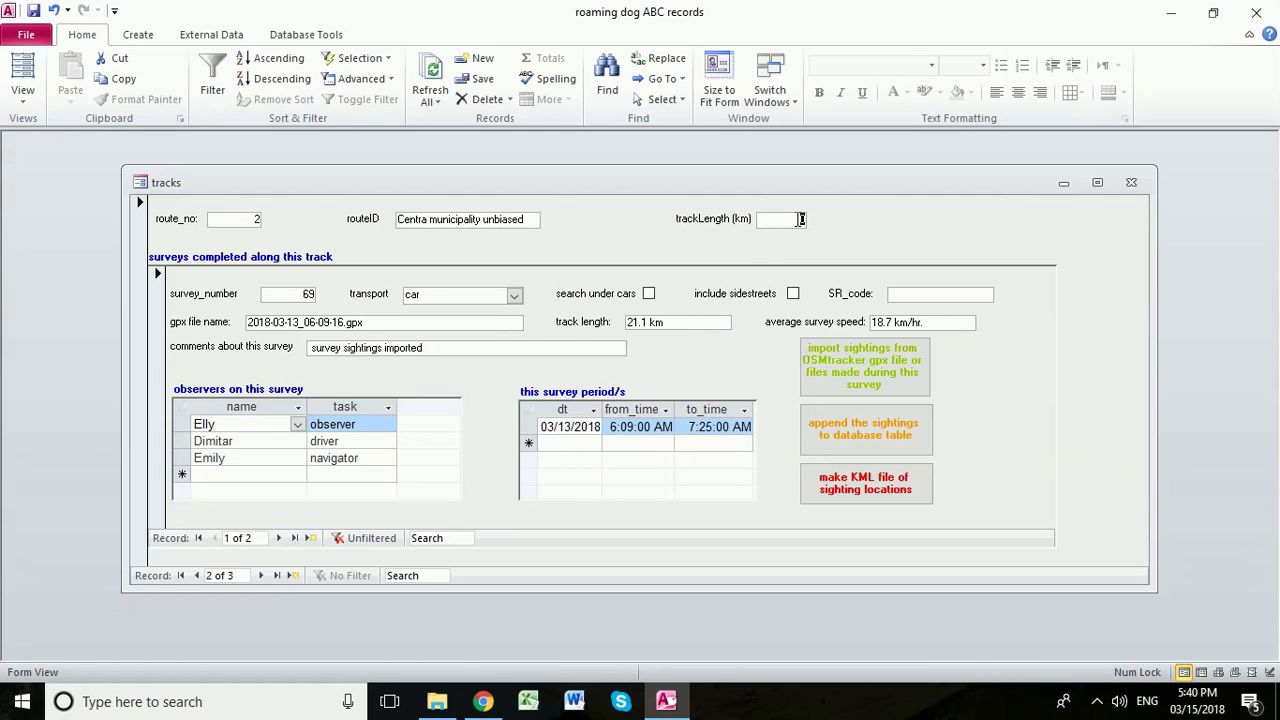
pyautogui.click(800, 219)
pyautogui.write('21.1')
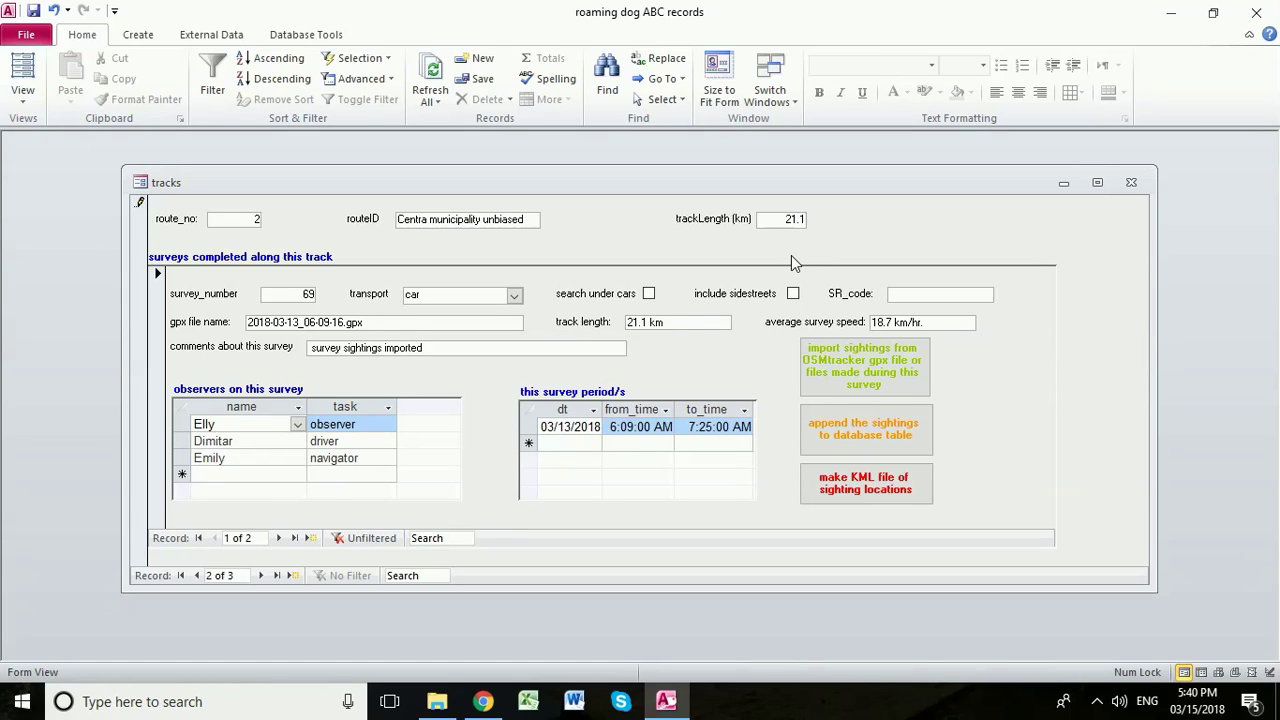
# - Check the track lengths and survey details across the three routes, including the hotspot route's blank new survey record, and close the form
pyautogui.click(260, 575)
pyautogui.click(197, 576)
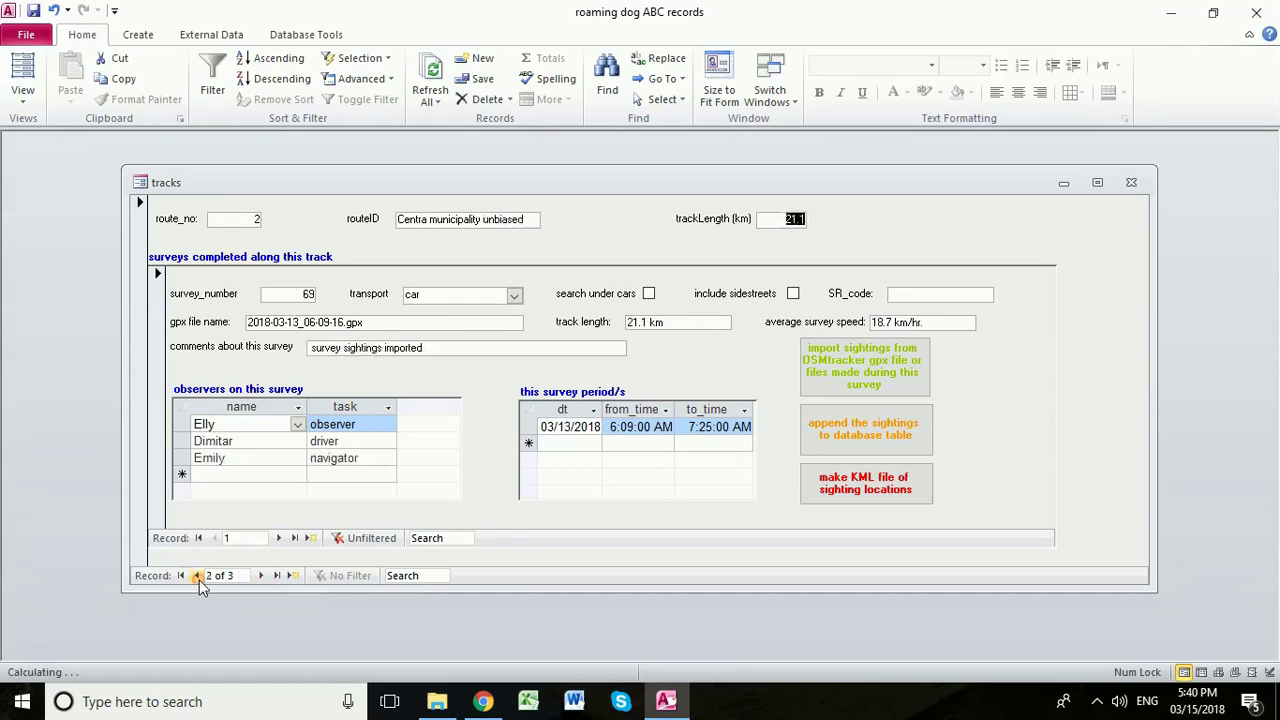
pyautogui.click(276, 575)
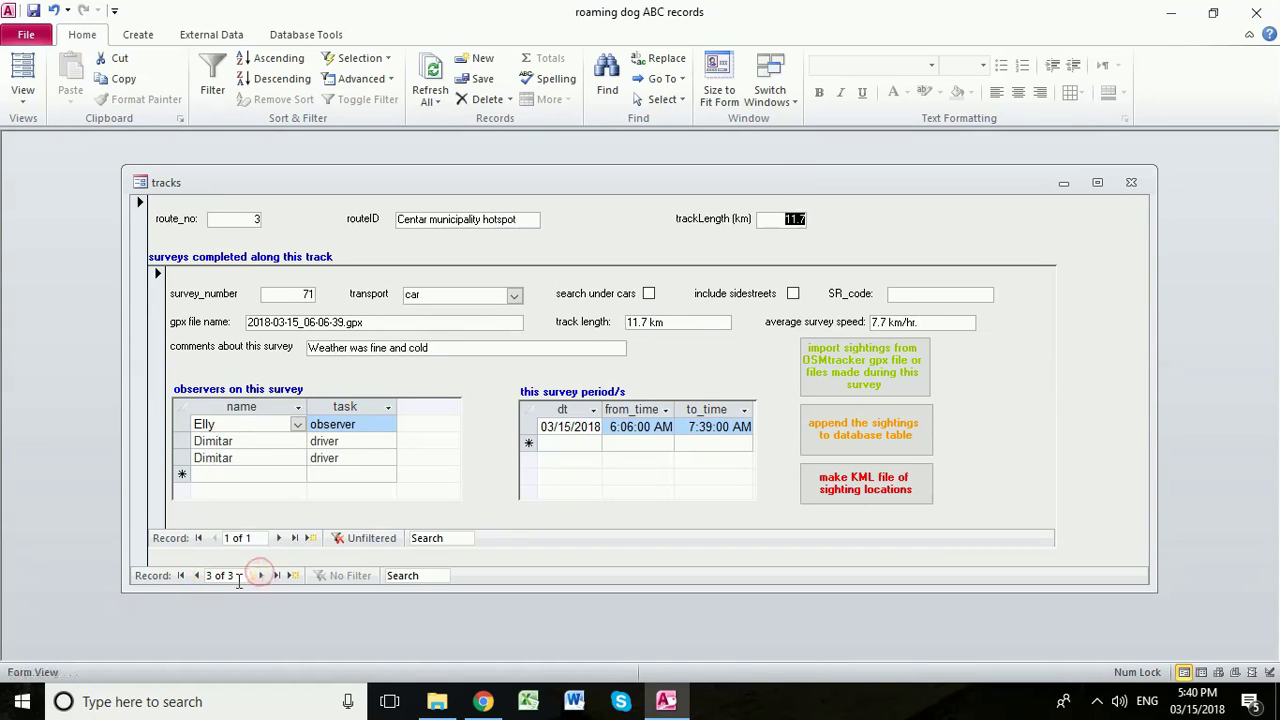
pyautogui.click(197, 576)
pyautogui.click(197, 576)
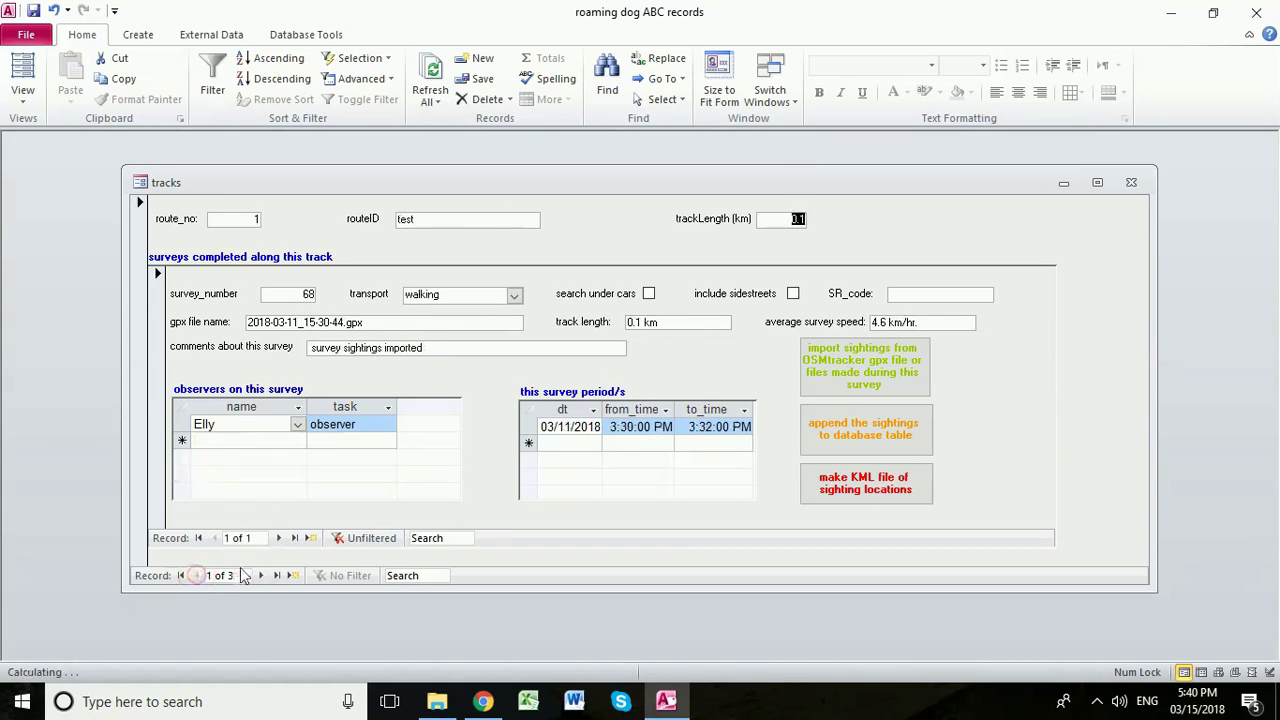
pyautogui.click(260, 575)
pyautogui.click(261, 576)
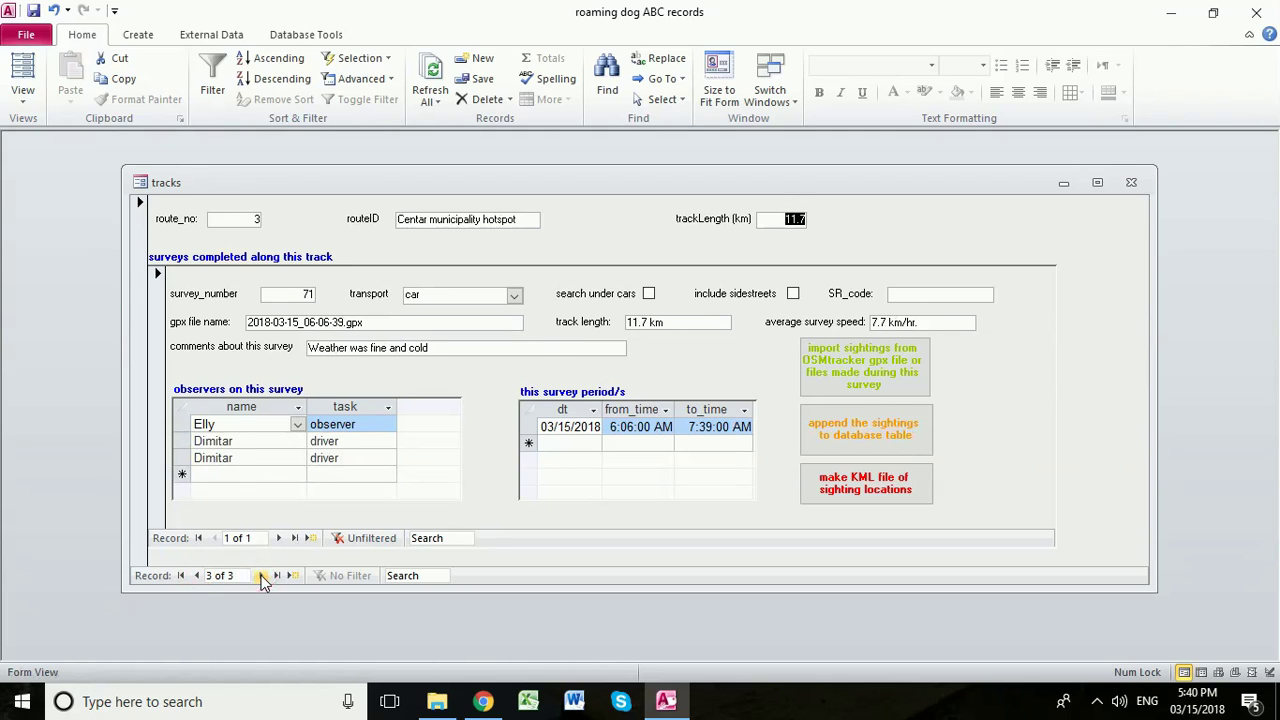
pyautogui.click(197, 576)
pyautogui.click(260, 575)
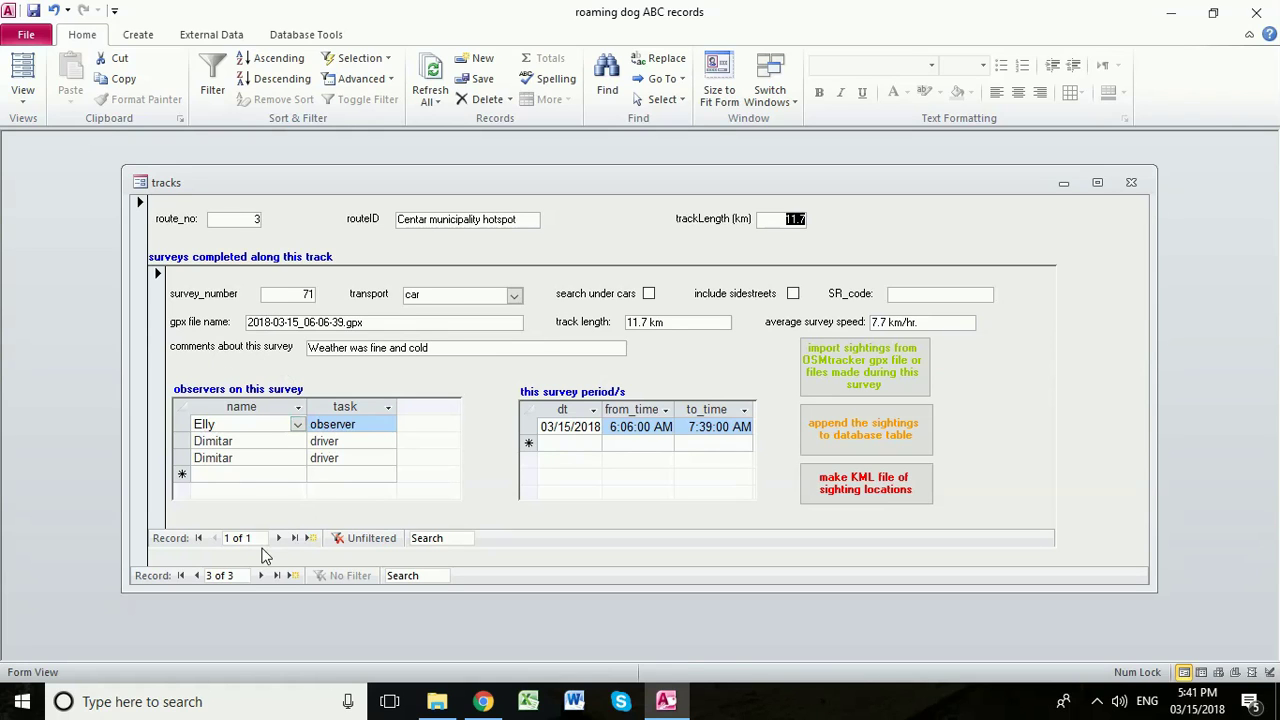
pyautogui.click(279, 538)
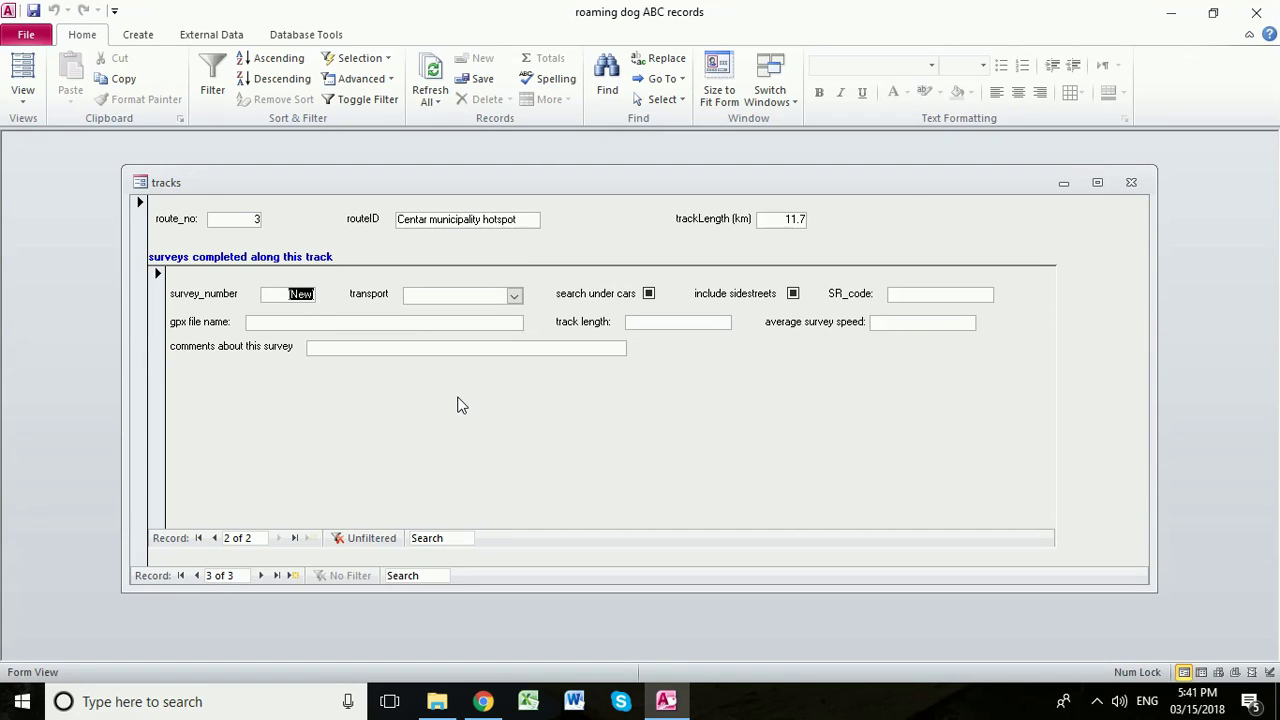
pyautogui.click(1131, 184)
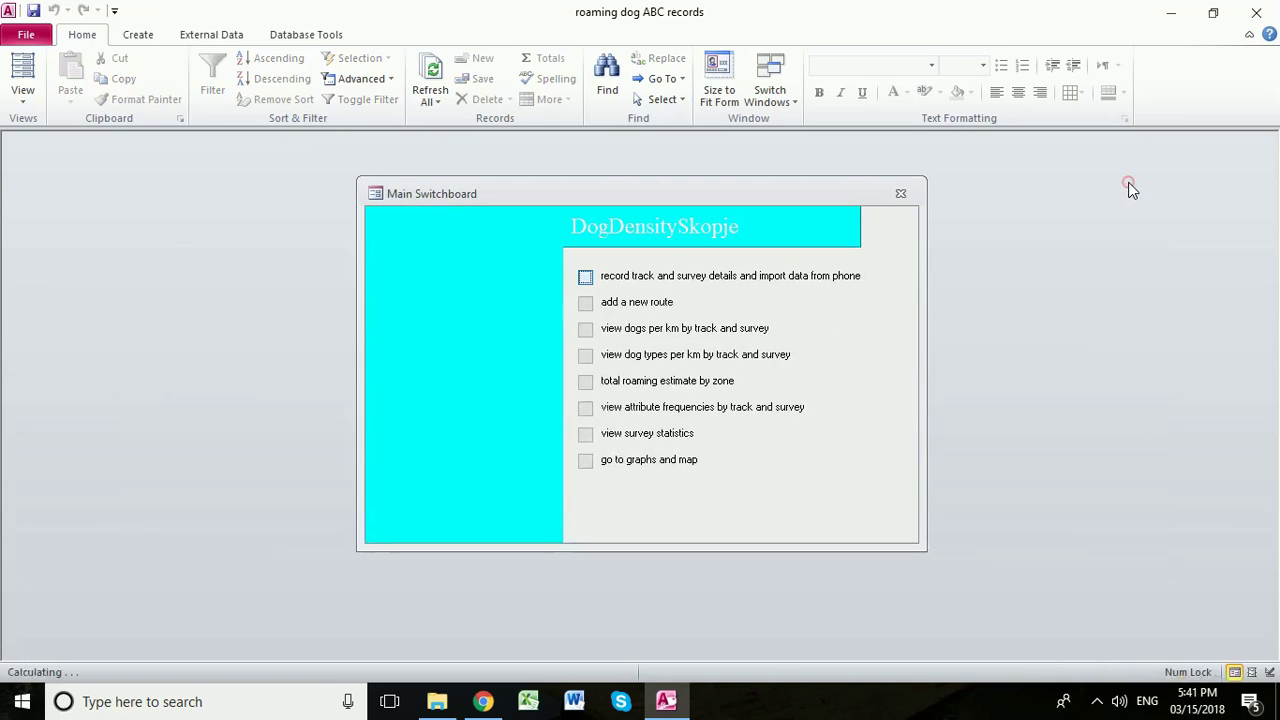
# - View the updated dogs per km by track and survey without exporting, with full route names readable and the hotspot row selected
pyautogui.click(585, 331)
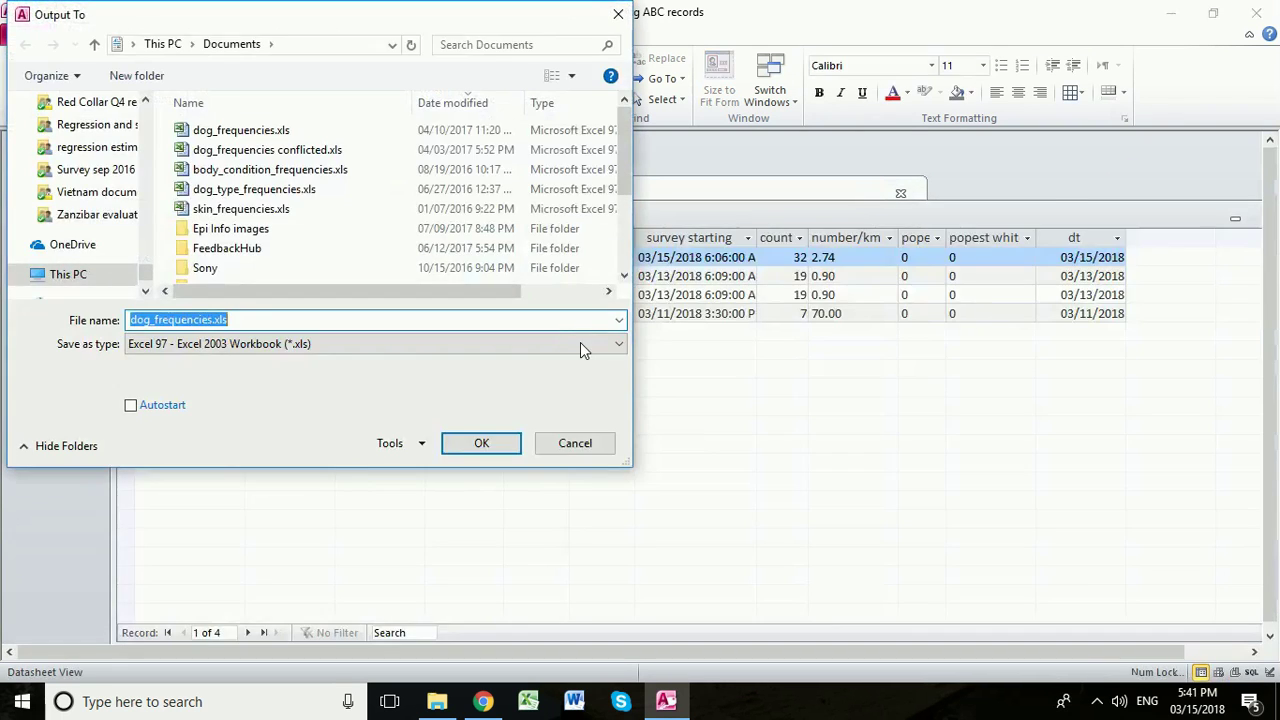
pyautogui.click(574, 446)
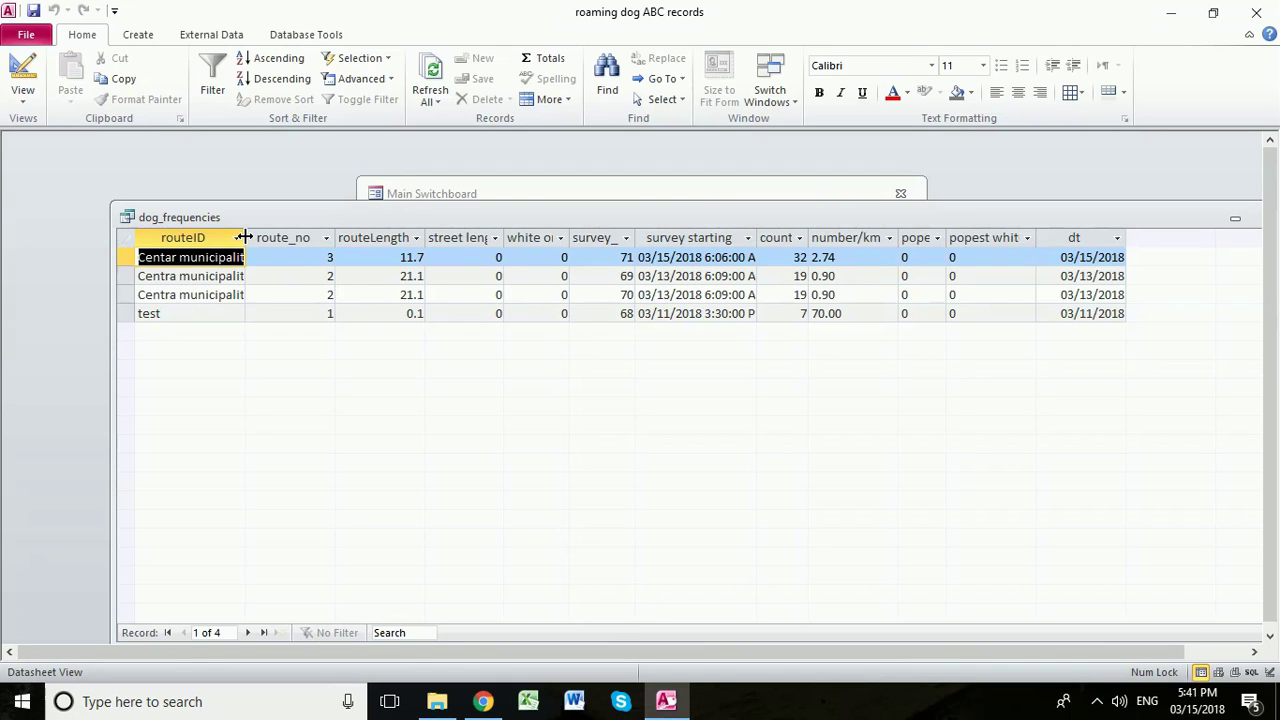
pyautogui.moveTo(246, 237); pyautogui.dragTo(317, 232)
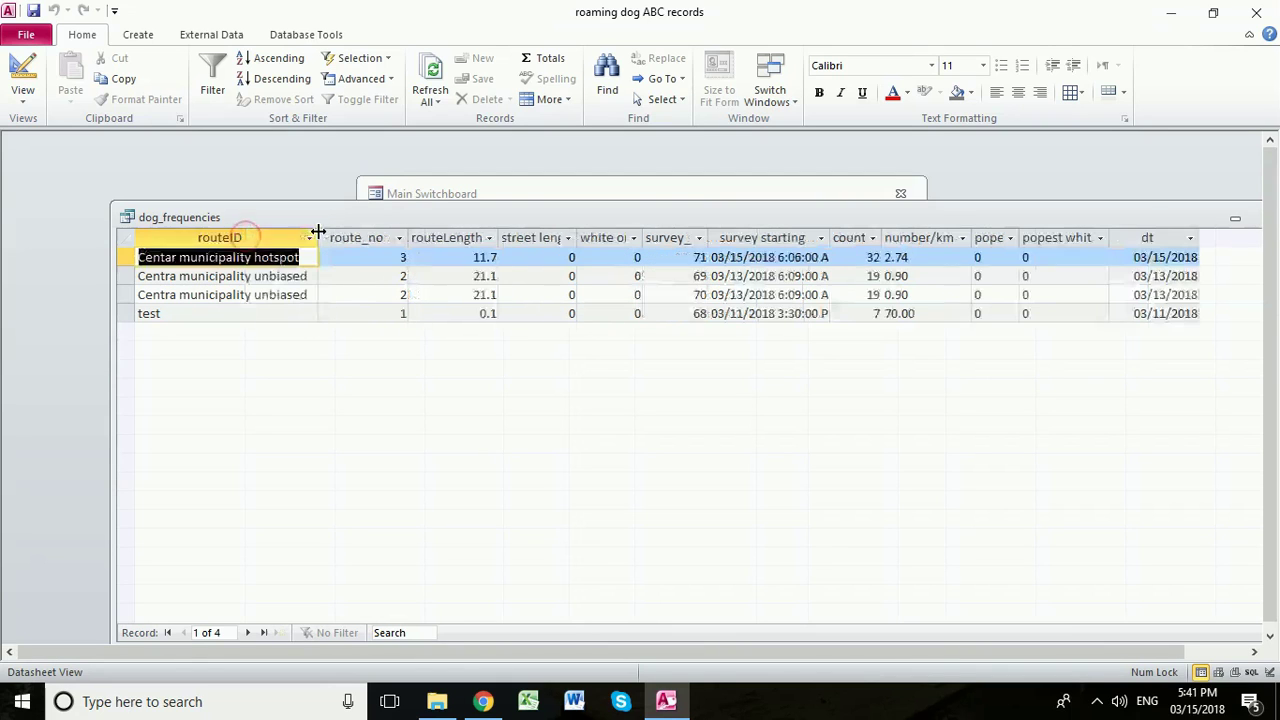
pyautogui.click(128, 257)
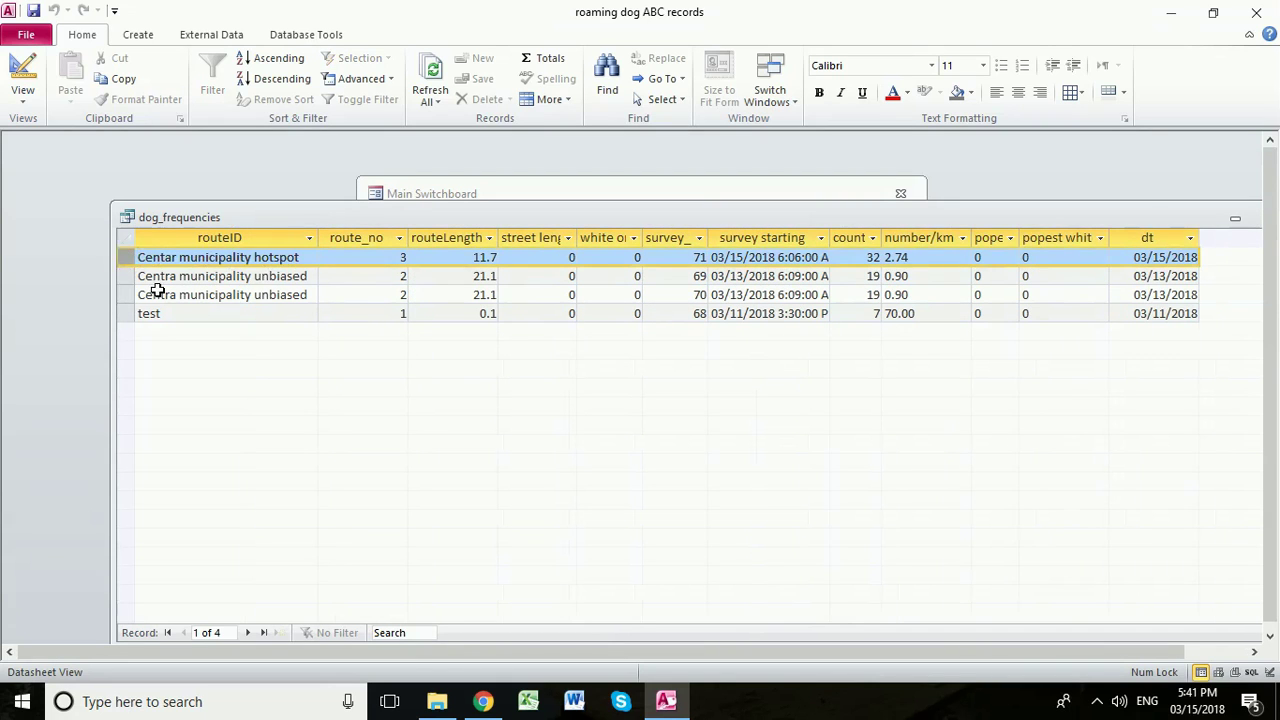
# - Compare the dogs per km of the two unbiased surveys and the test route, and close the results without saving layout changes
pyautogui.click(126, 276)
pyautogui.click(126, 295)
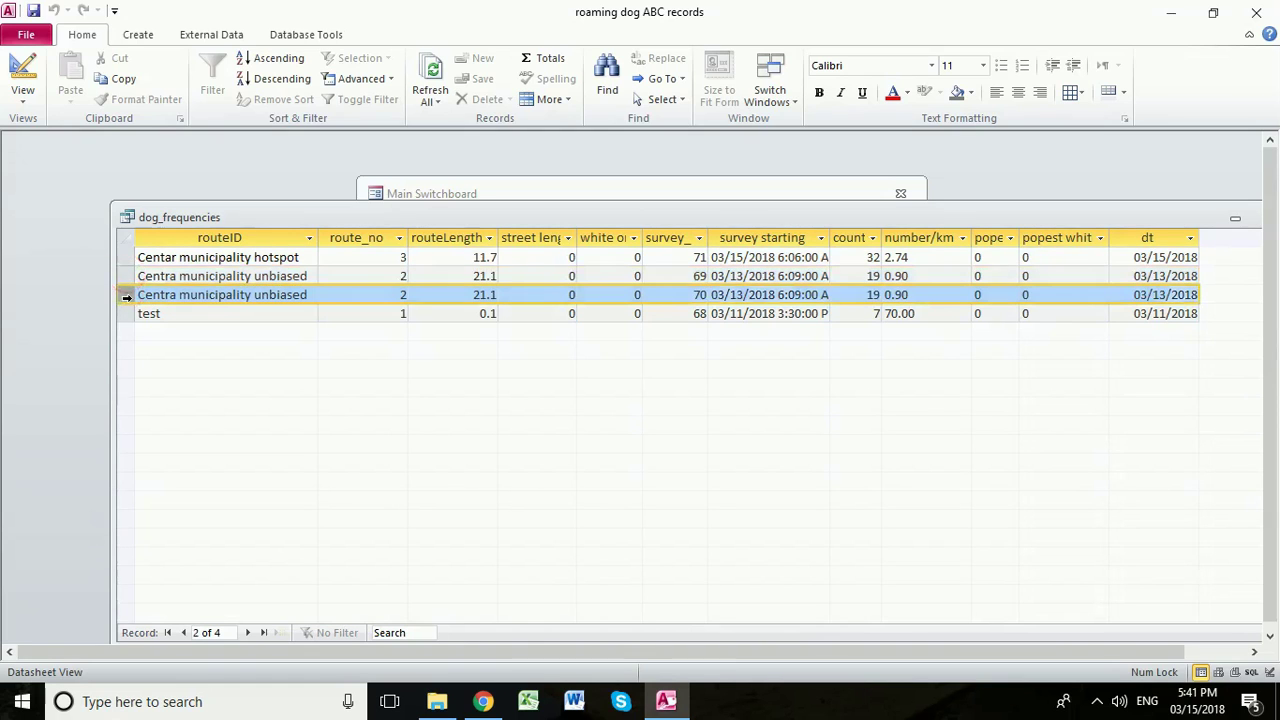
pyautogui.click(126, 276)
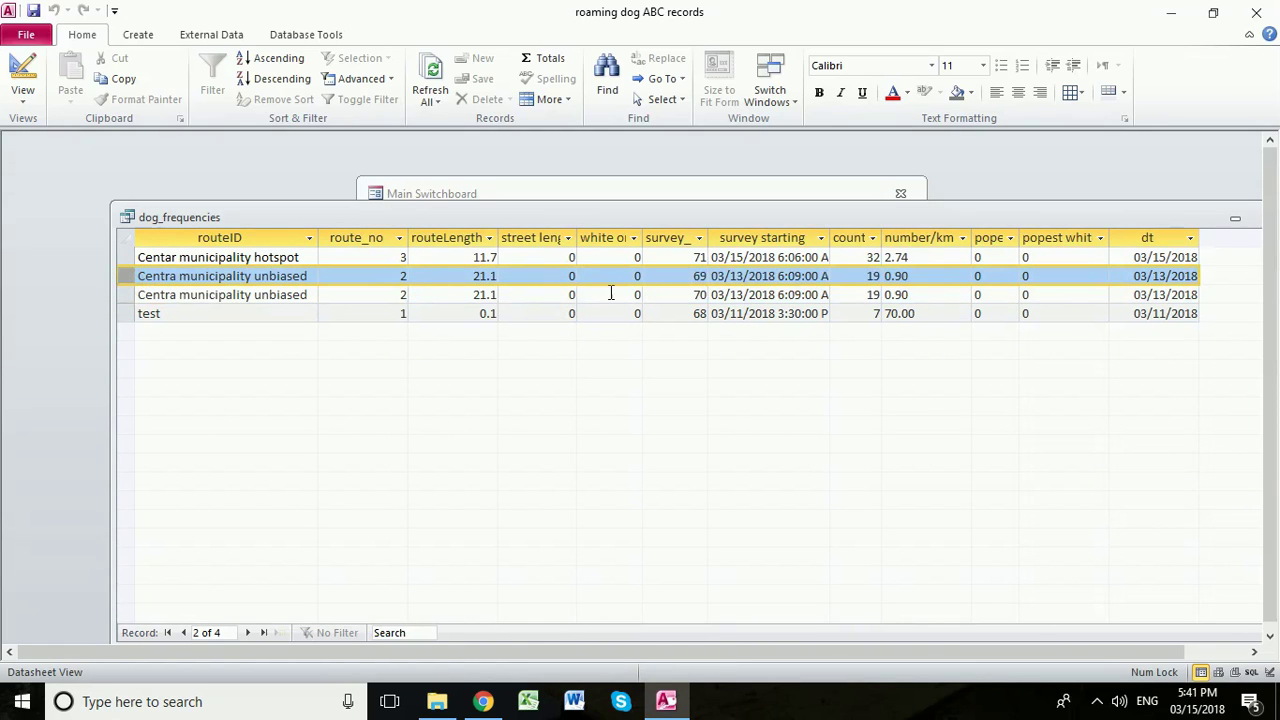
pyautogui.click(123, 294)
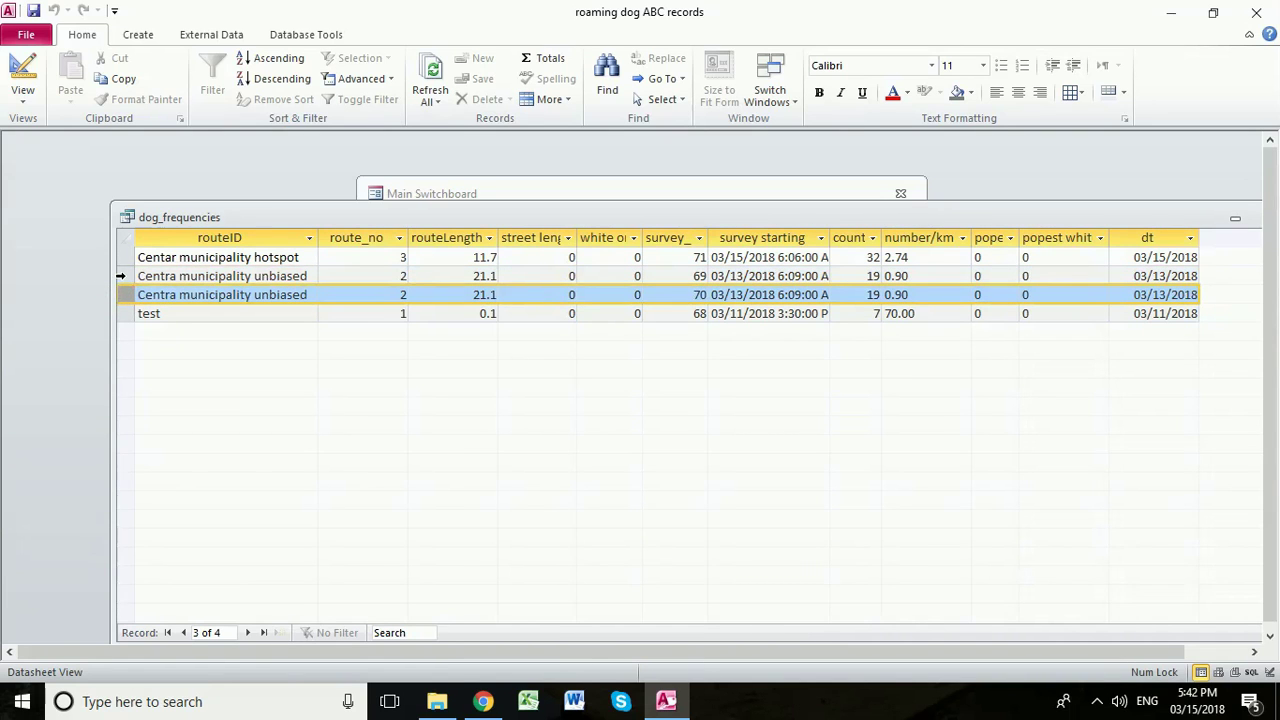
pyautogui.click(123, 276)
pyautogui.click(123, 313)
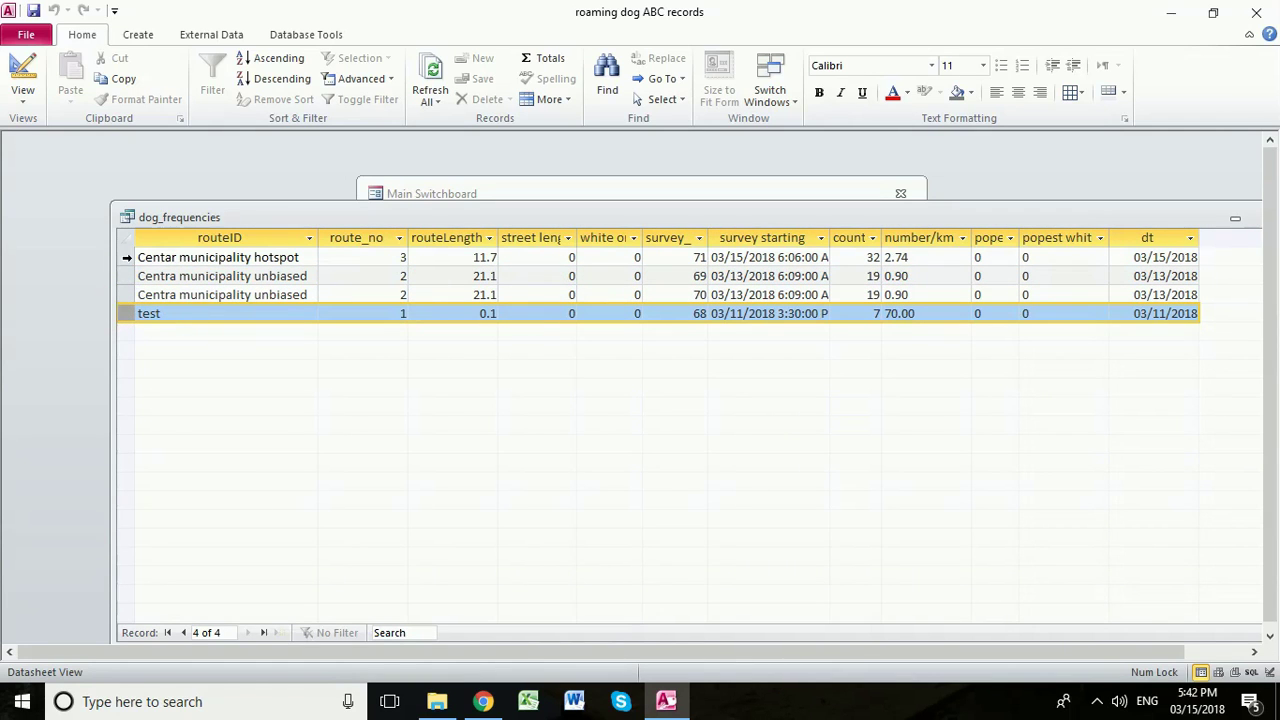
pyautogui.moveTo(543, 214); pyautogui.dragTo(283, 251)
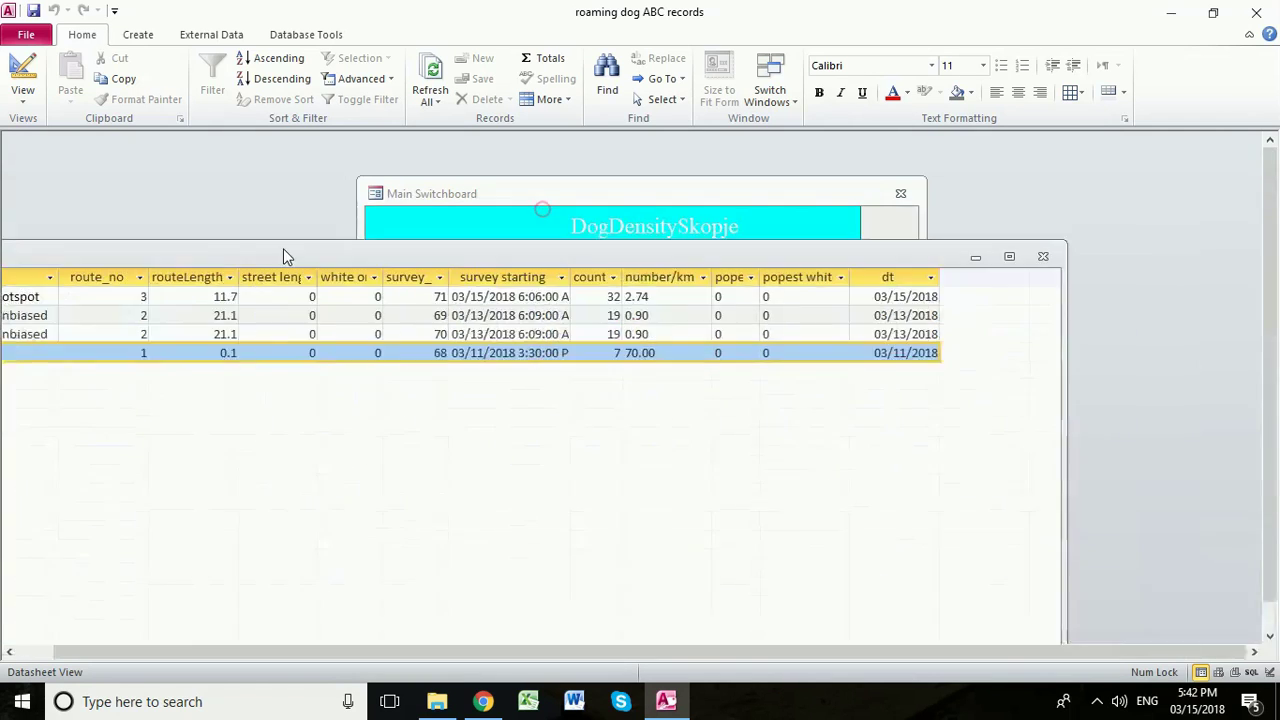
pyautogui.click(1040, 256)
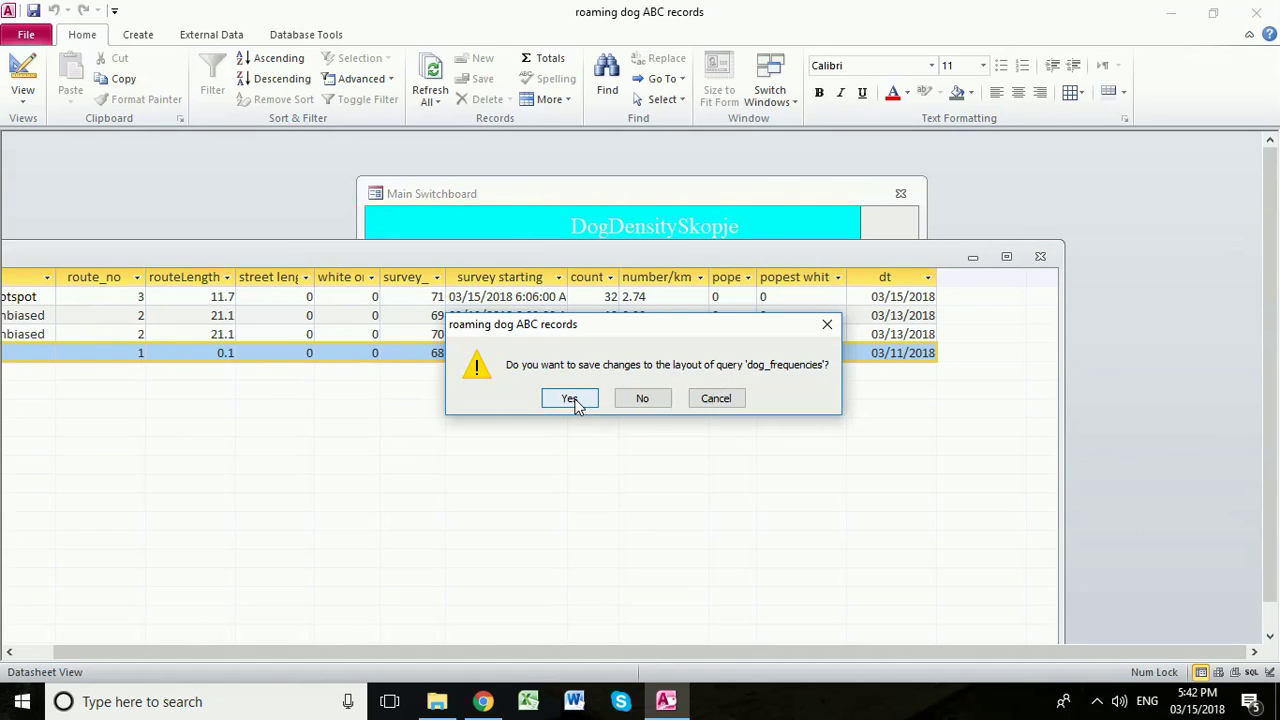
pyautogui.click(641, 399)
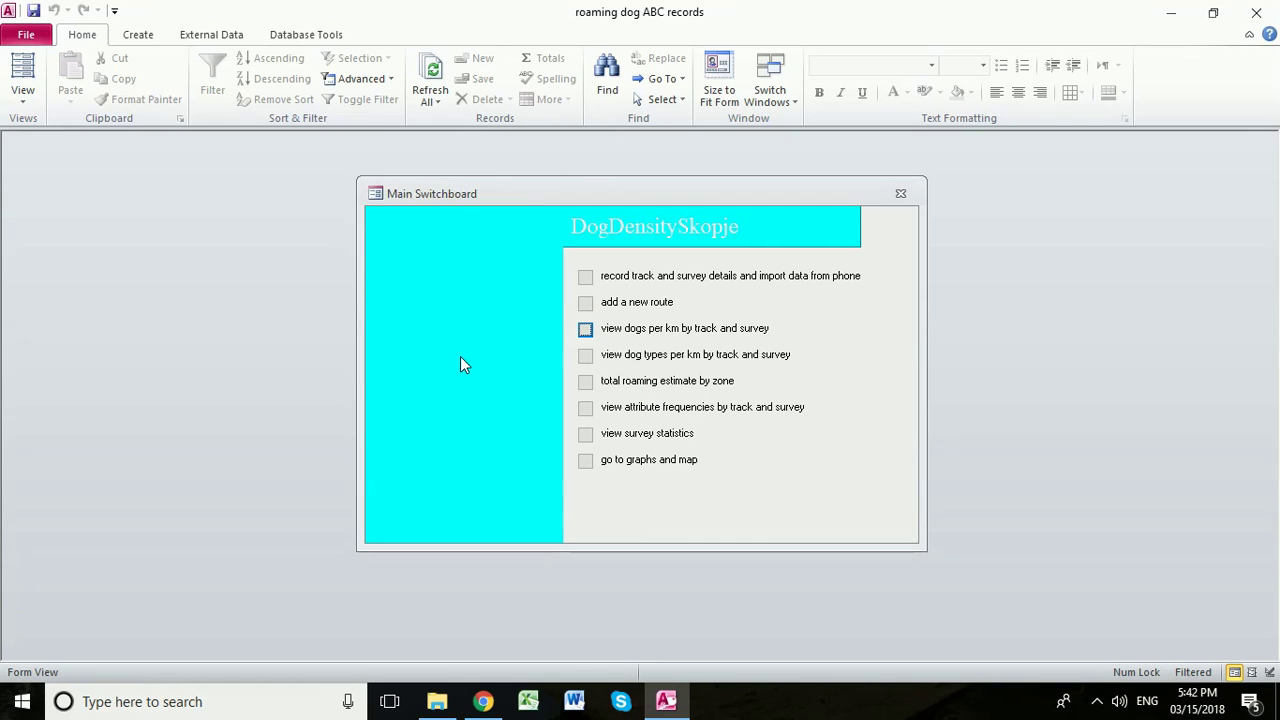
# - View dog types per km by track and survey without exporting, widening the routeID column to show full route names
pyautogui.click(585, 358)
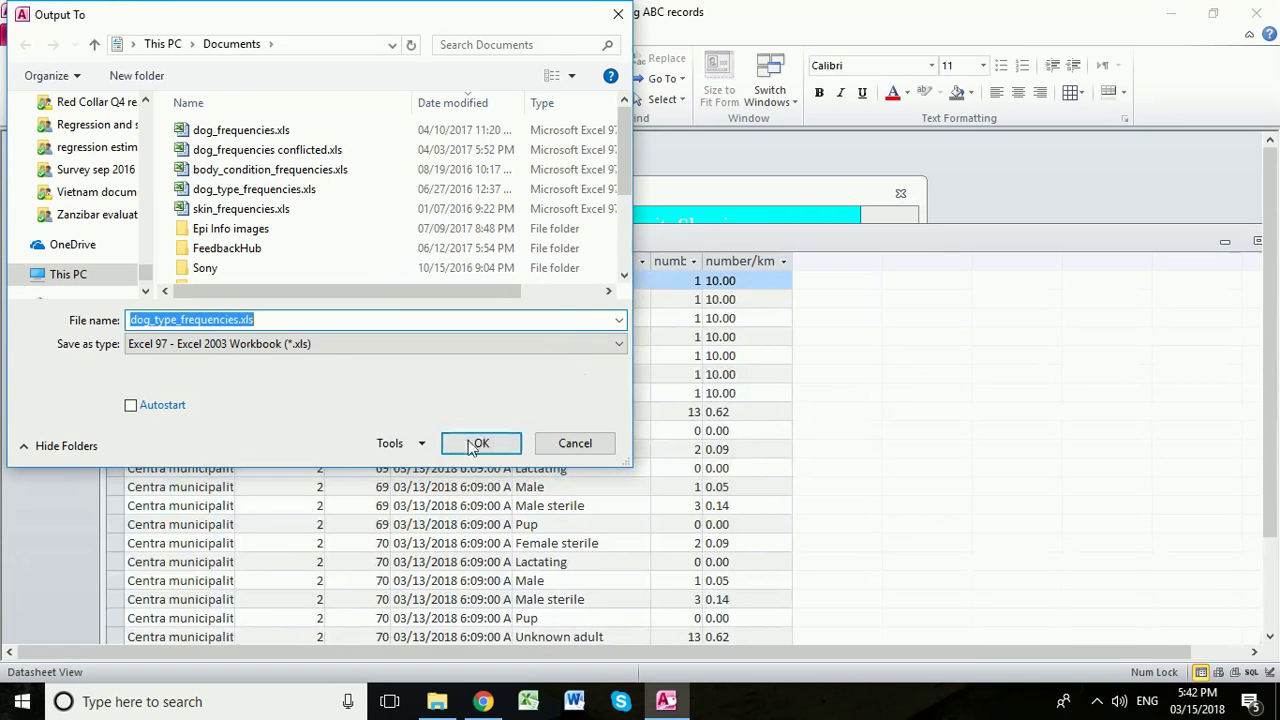
pyautogui.click(577, 446)
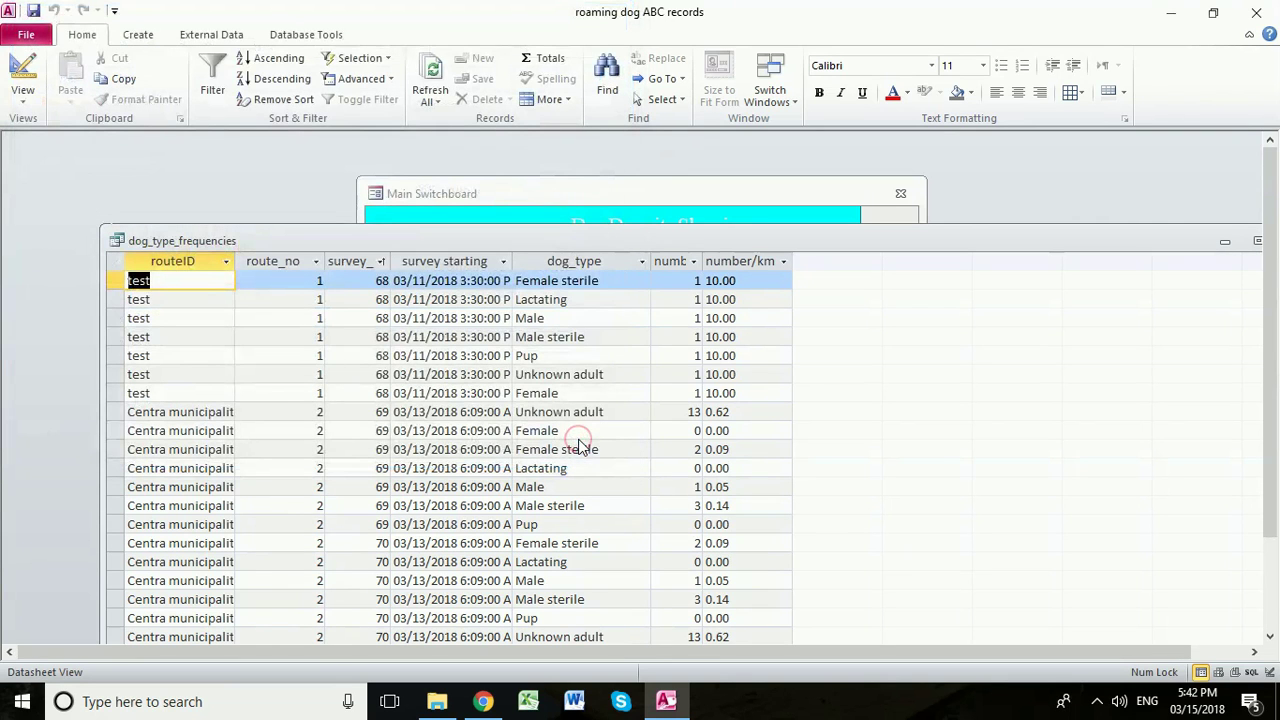
pyautogui.scroll(-1, 296, 341)
pyautogui.scroll(-1, 296, 341)
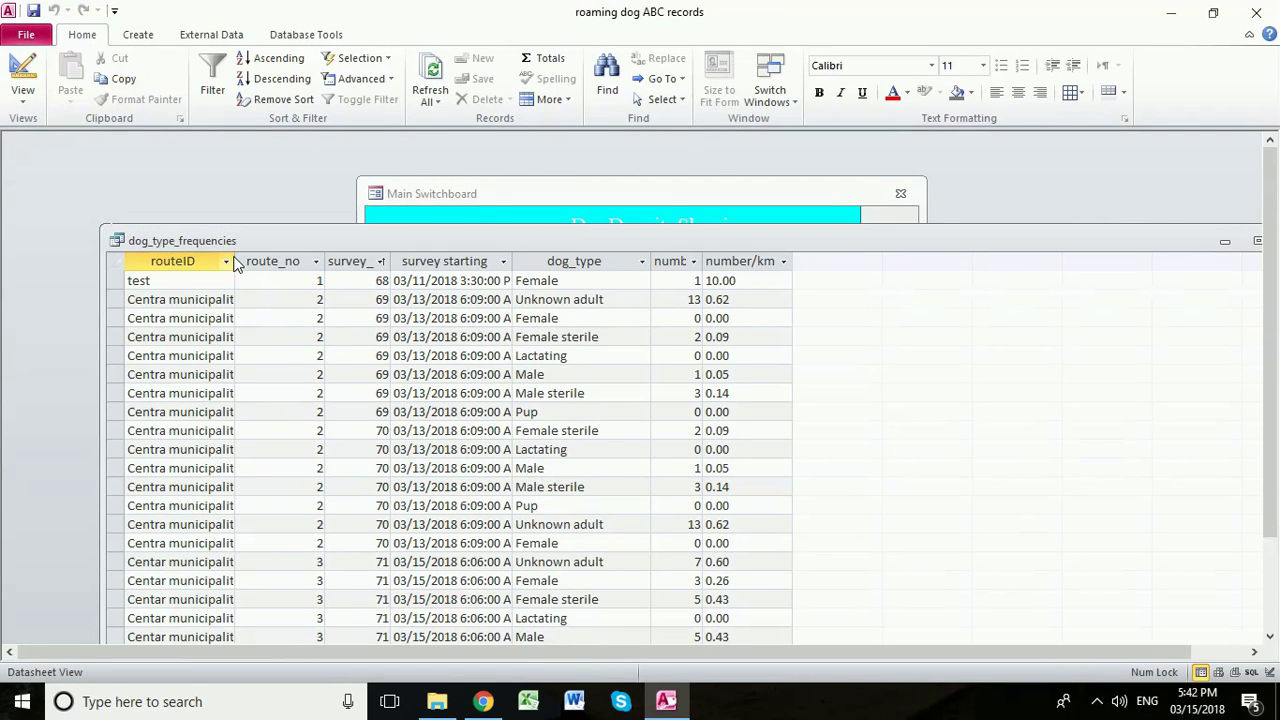
pyautogui.moveTo(236, 262); pyautogui.dragTo(342, 264)
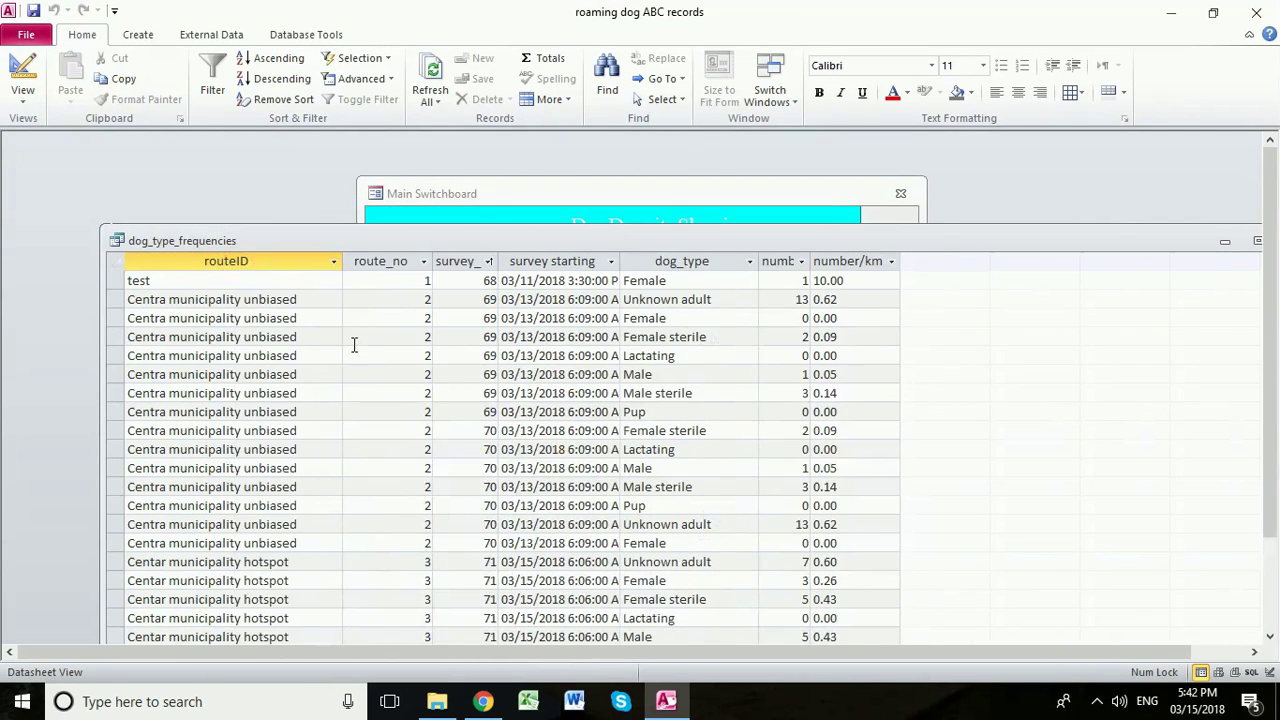
pyautogui.scroll(-3, 325, 462)
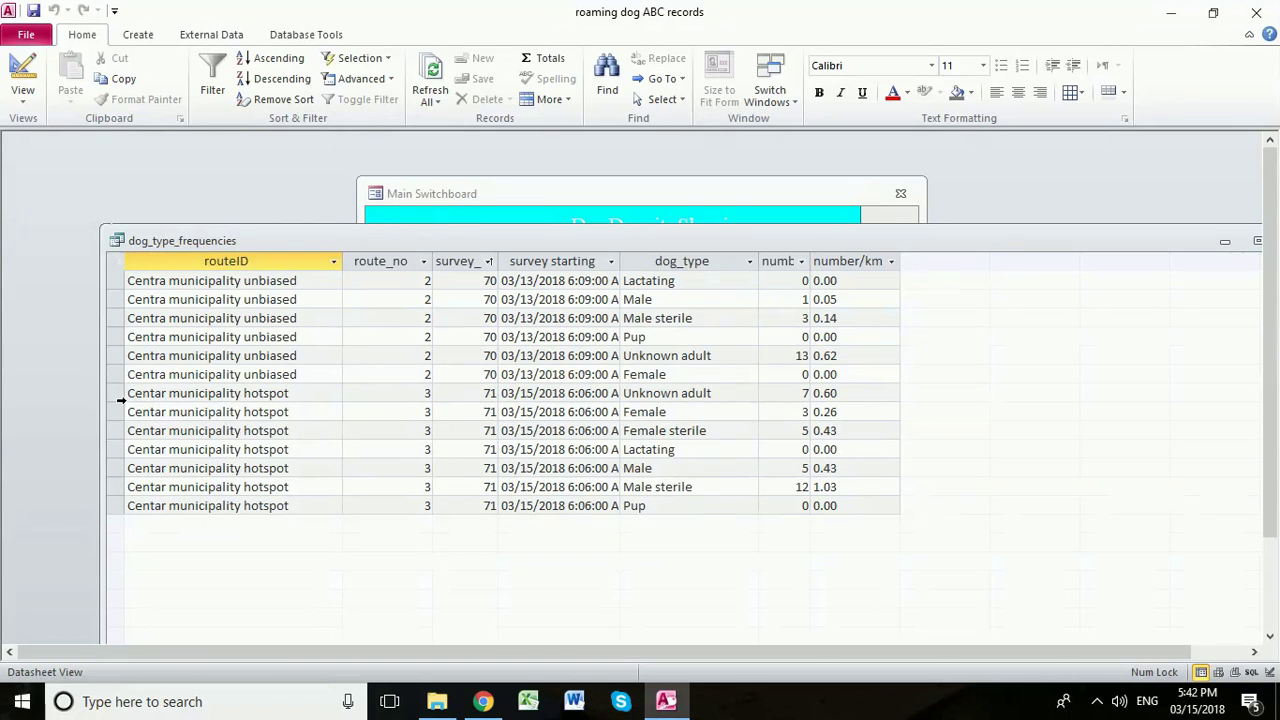
# - Examine all Centar municipality hotspot rows as a selection in the dog type frequencies, and close the query without saving its layout
pyautogui.click(116, 393)
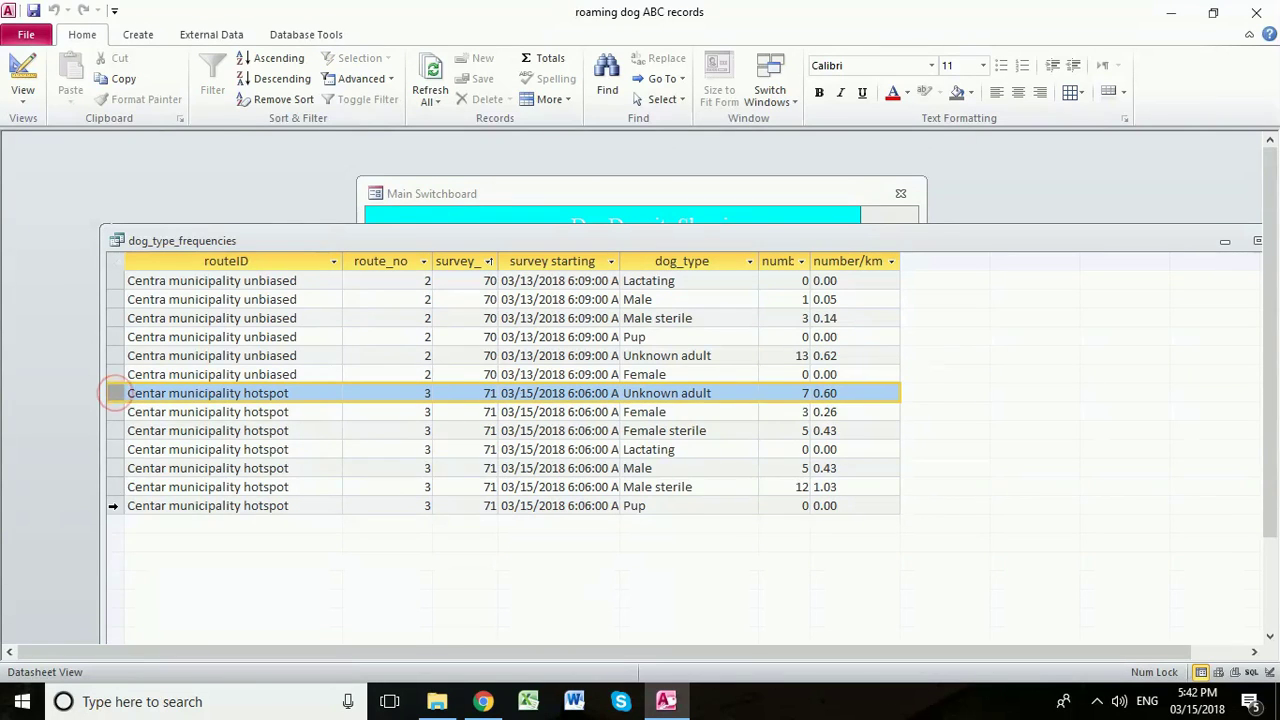
pyautogui.keyDown('shift'); pyautogui.click(114, 505); pyautogui.keyUp('shift')
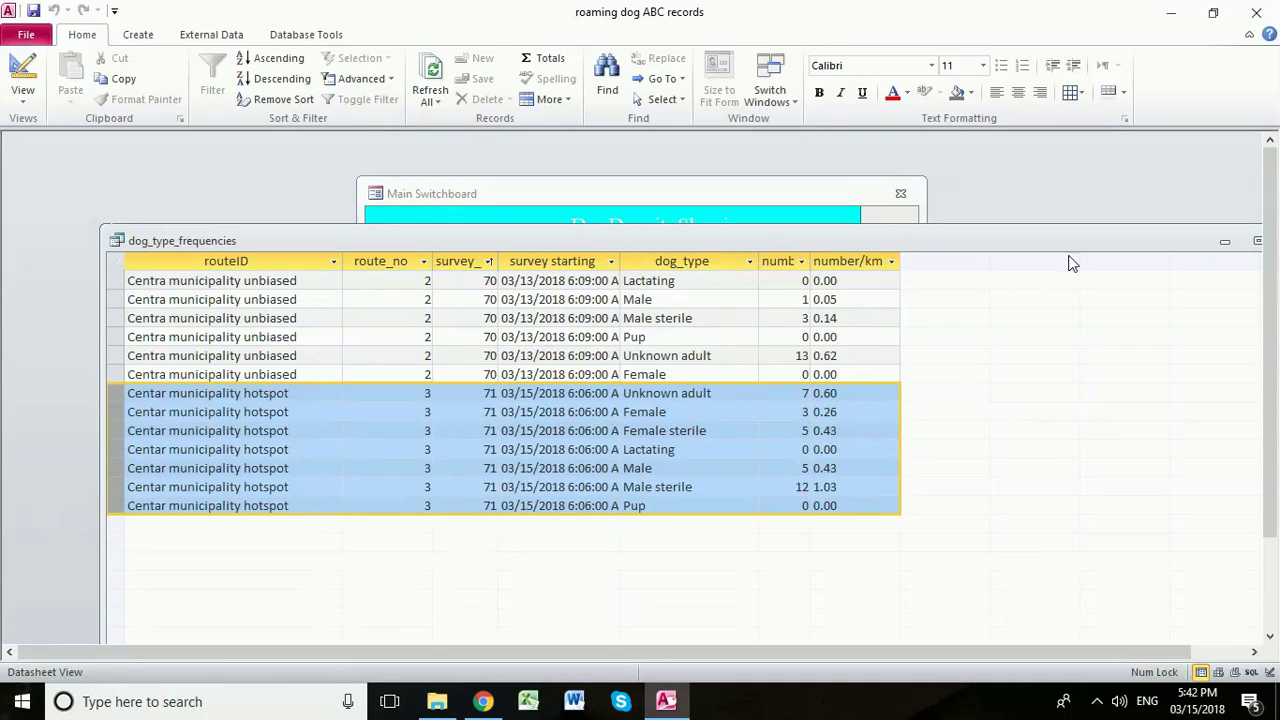
pyautogui.moveTo(1071, 244); pyautogui.dragTo(1057, 277)
pyautogui.click(1096, 276)
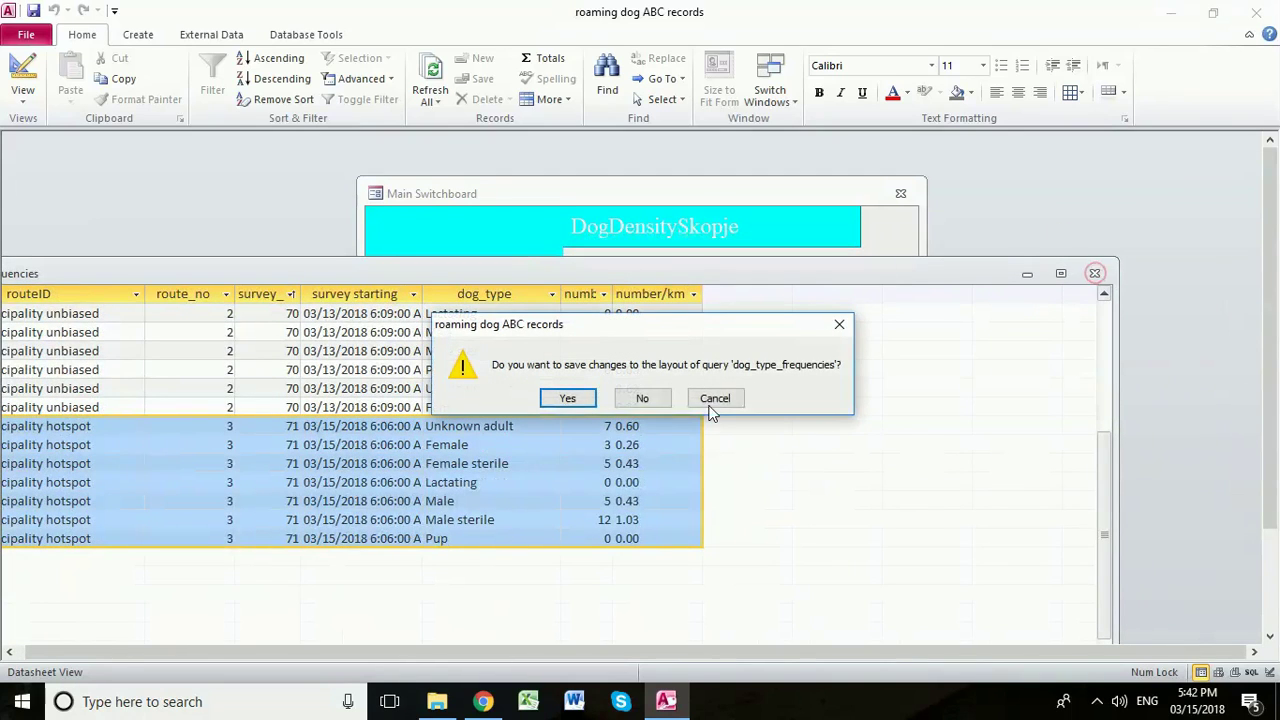
pyautogui.click(652, 398)
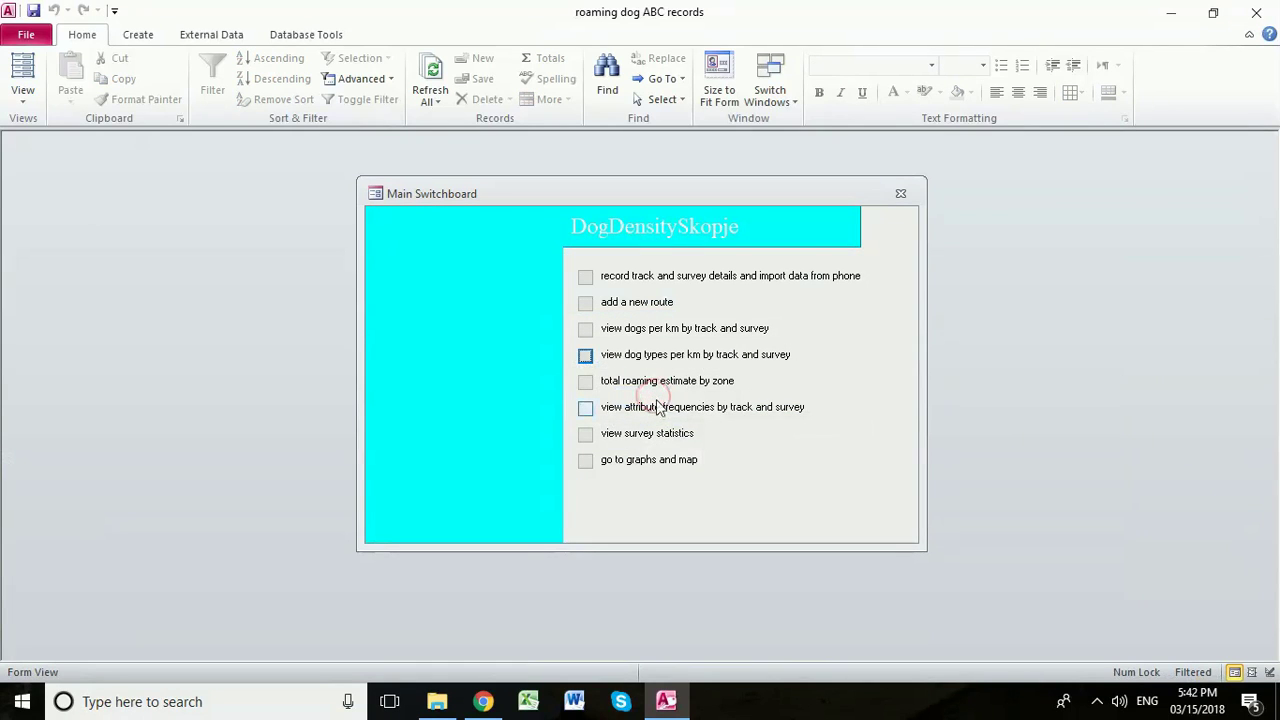
# - View the body condition frequencies by track and survey without exporting, with full route names and all hotspot rows in view
pyautogui.click(585, 410)
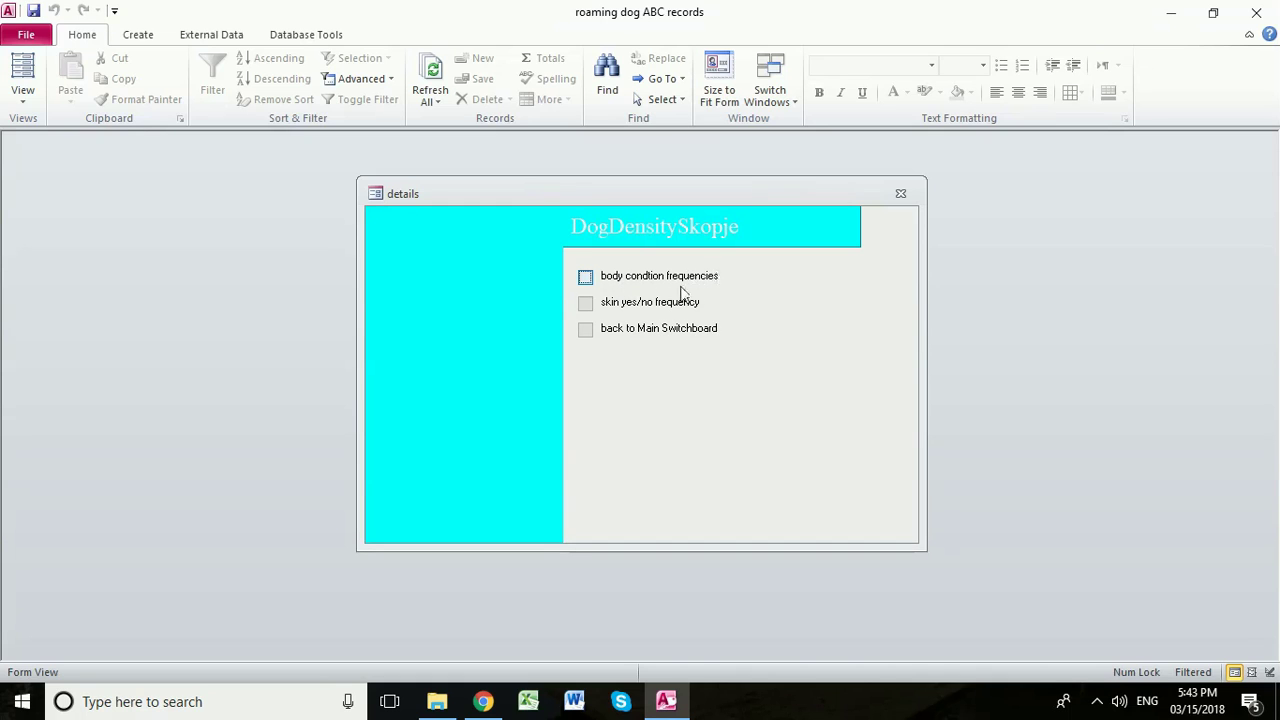
pyautogui.click(586, 279)
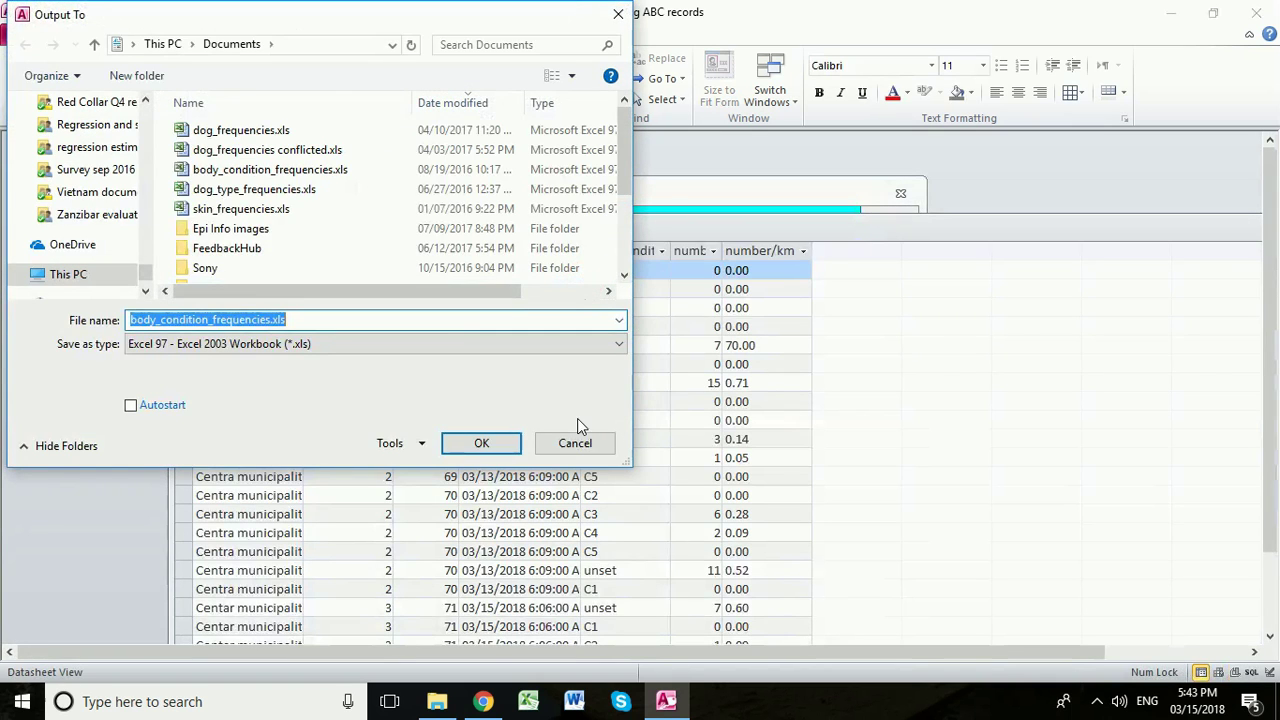
pyautogui.click(575, 443)
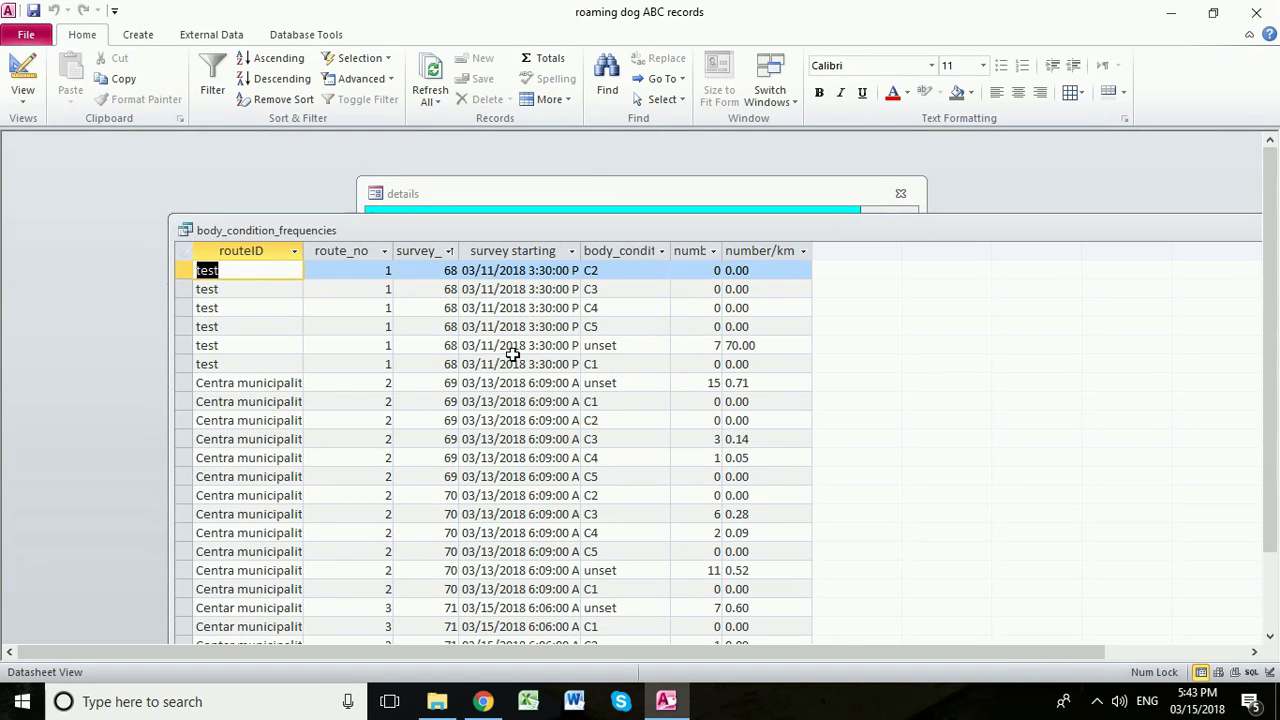
pyautogui.moveTo(305, 251); pyautogui.dragTo(388, 251)
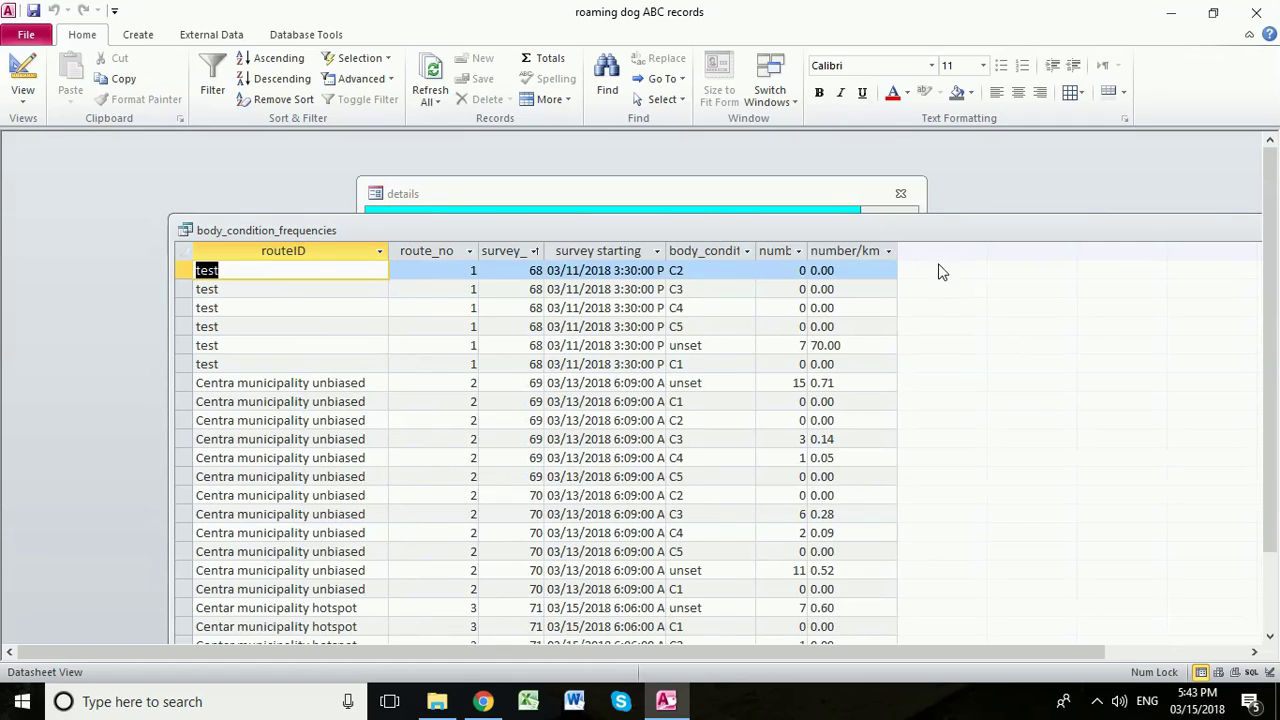
pyautogui.moveTo(922, 221); pyautogui.dragTo(897, 164)
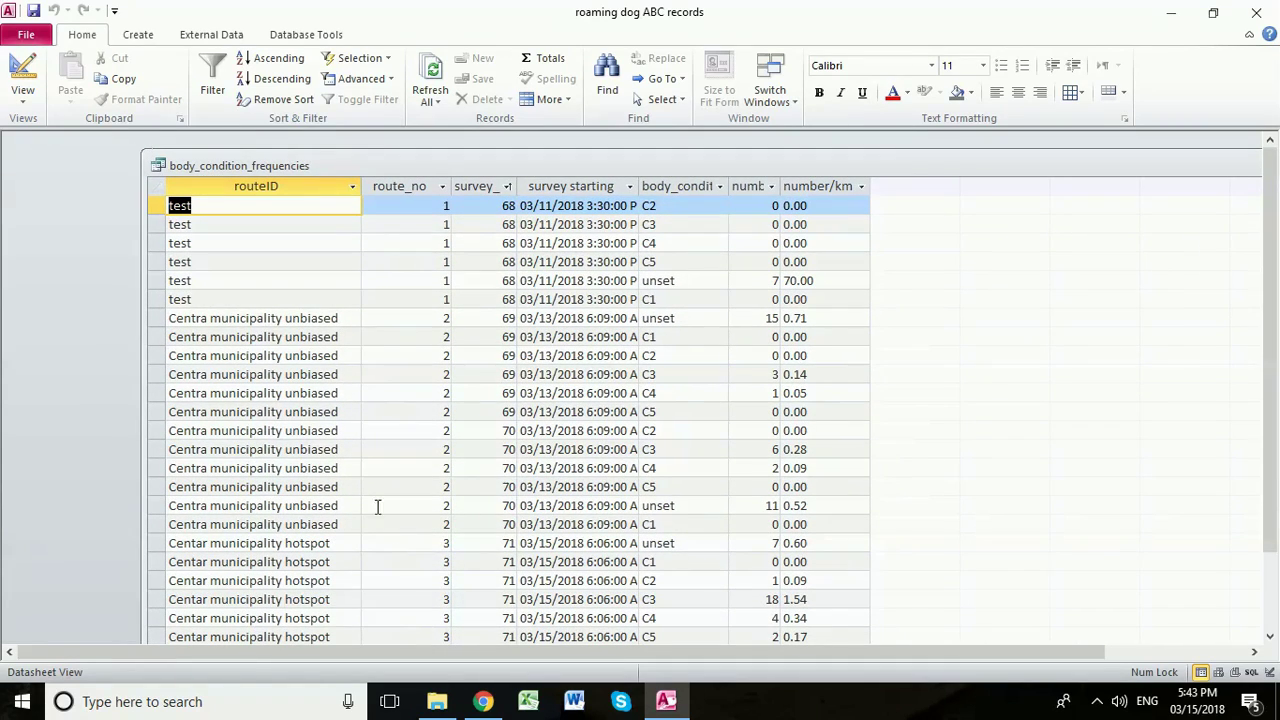
pyautogui.moveTo(1128, 163); pyautogui.dragTo(891, 206)
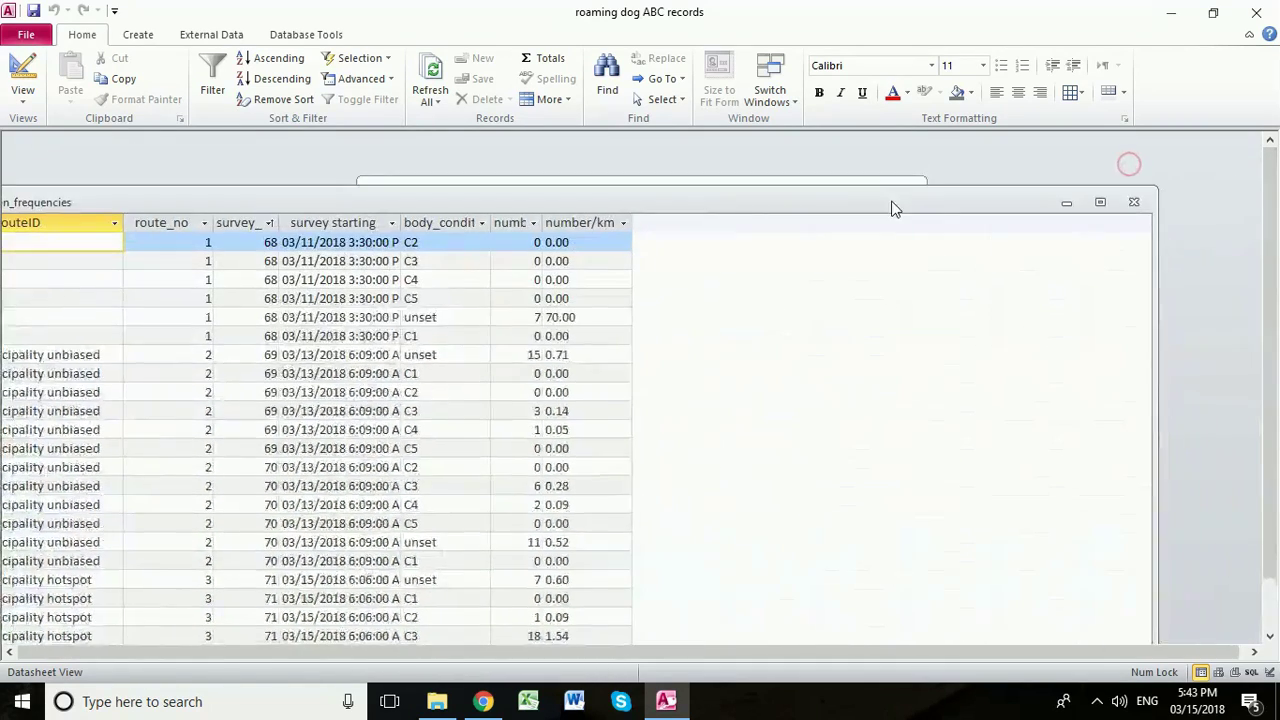
pyautogui.moveTo(988, 203); pyautogui.dragTo(1135, 164)
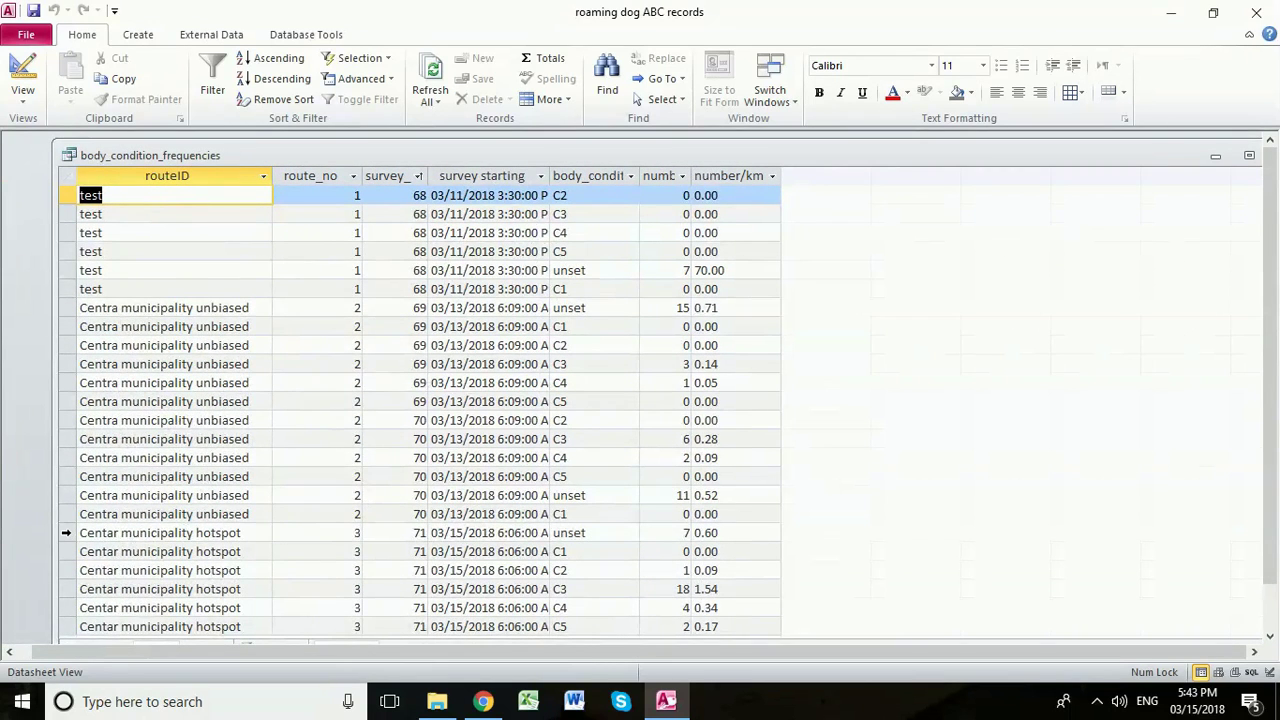
# - Examine the hotspot survey's body condition rows from unset to C5 as a selection, and close the query without saving its layout
pyautogui.click(66, 533)
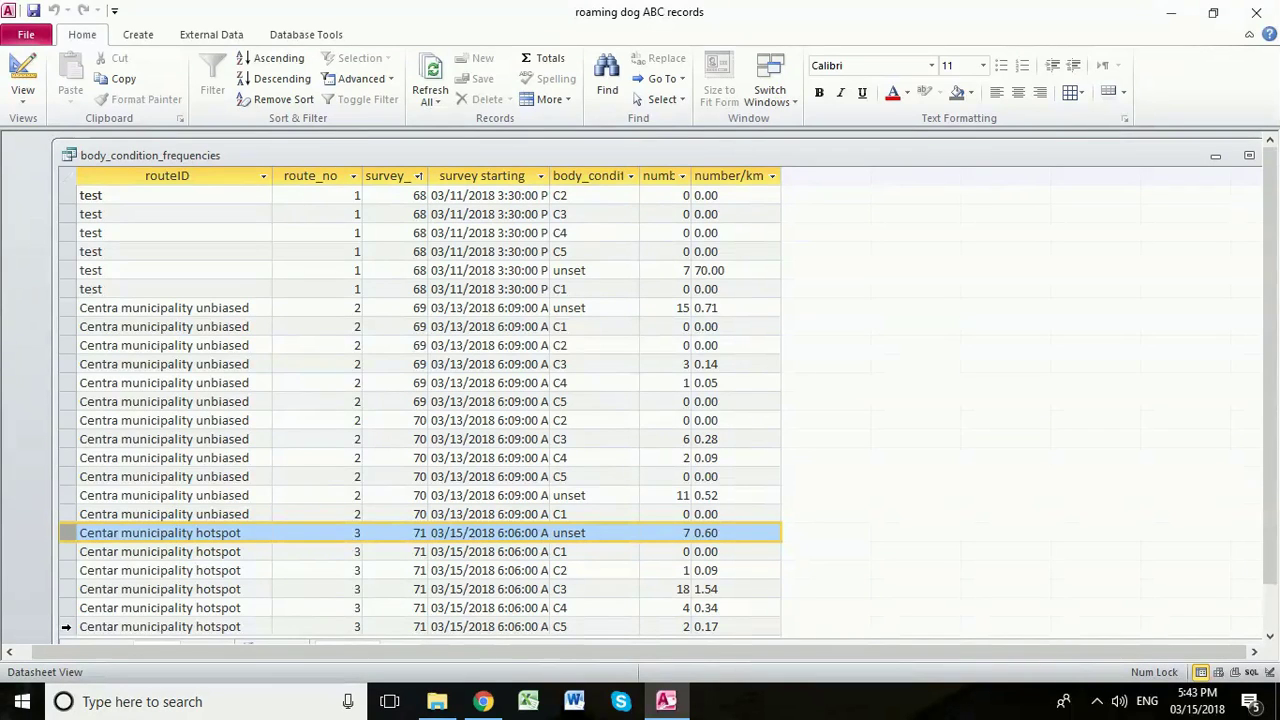
pyautogui.keyDown('shift'); pyautogui.click(60, 627); pyautogui.keyUp('shift')
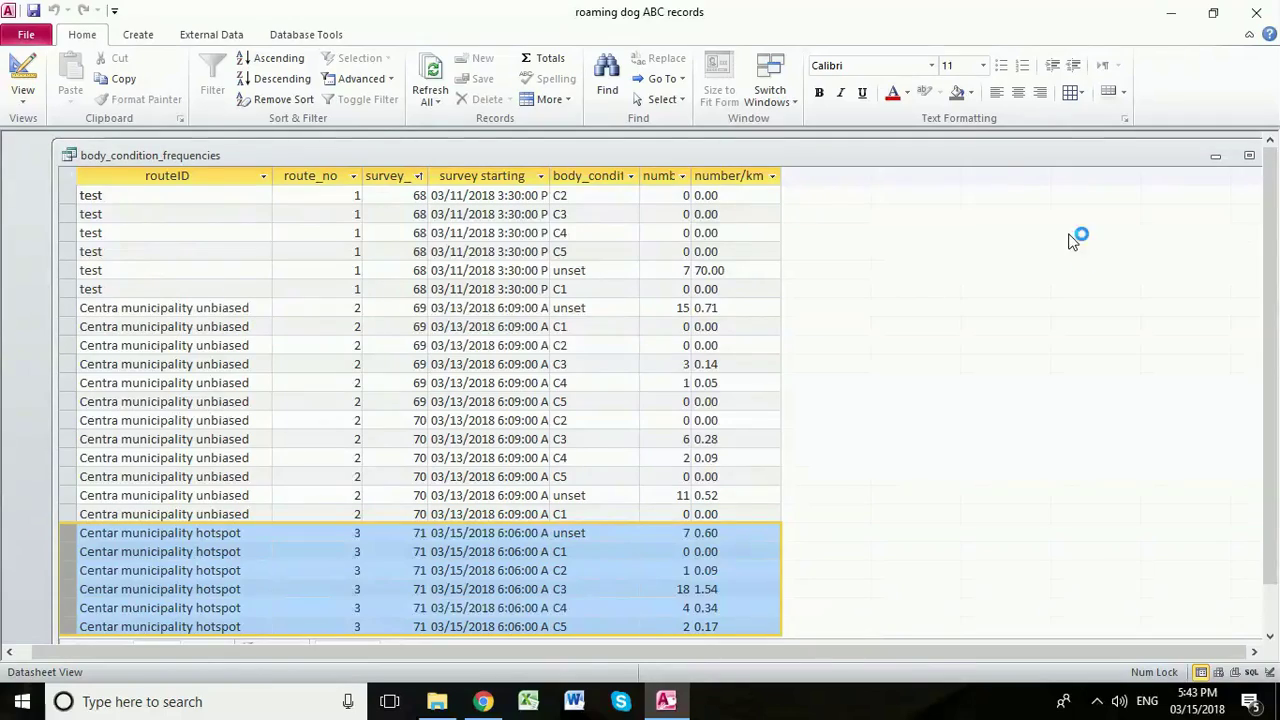
pyautogui.moveTo(1015, 158); pyautogui.dragTo(842, 234)
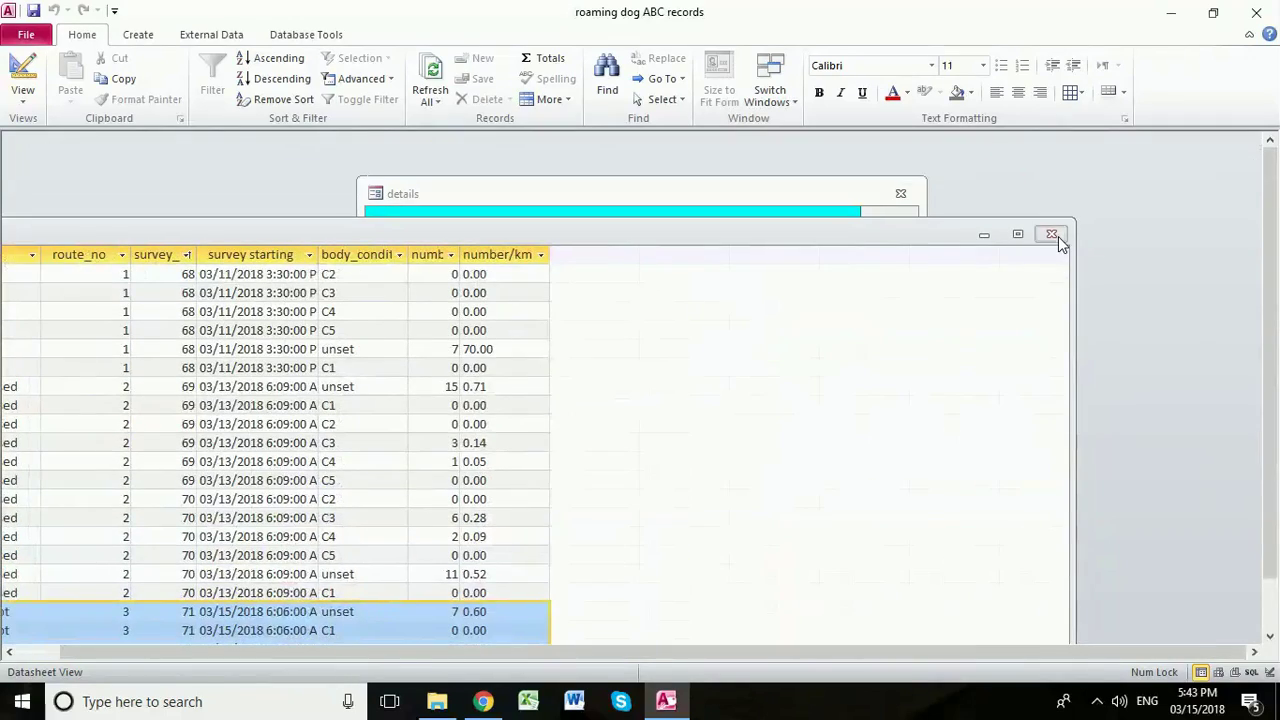
pyautogui.click(1052, 236)
pyautogui.click(640, 400)
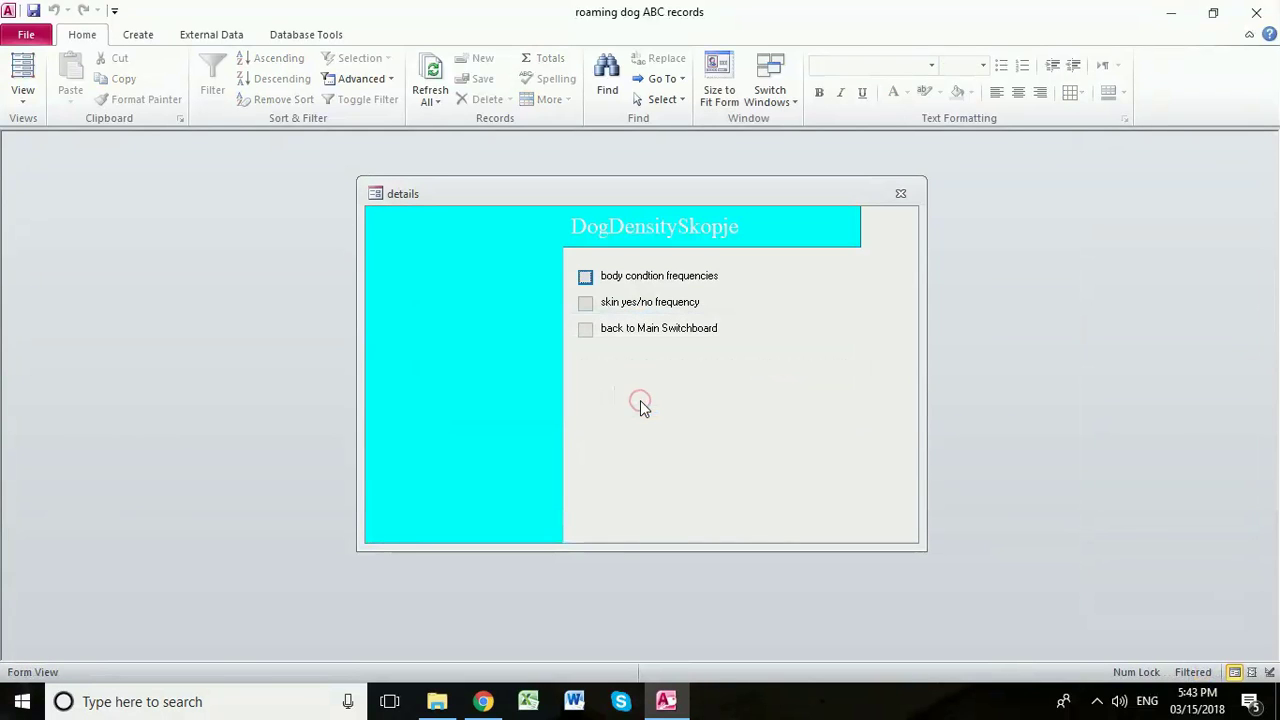
# - View the skin yes/no frequencies without exporting, with full route names readable and the three Centar municipality hotspot rows selected
pyautogui.click(585, 303)
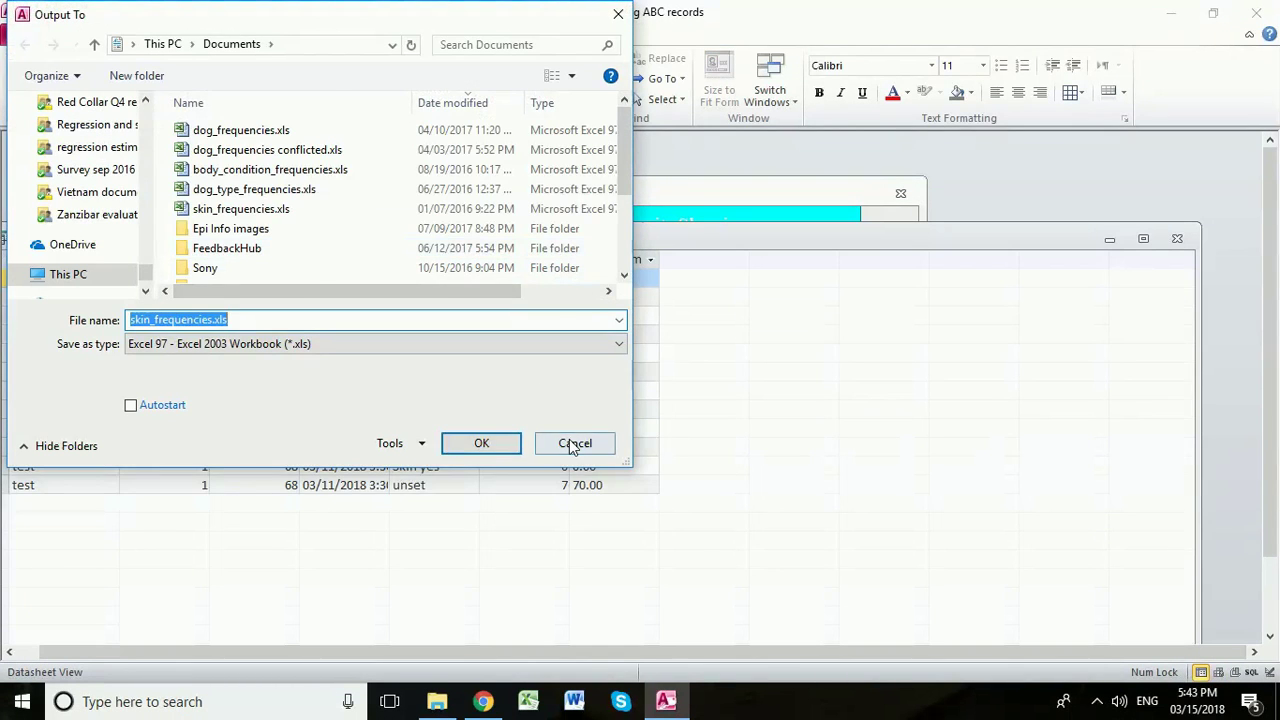
pyautogui.click(572, 442)
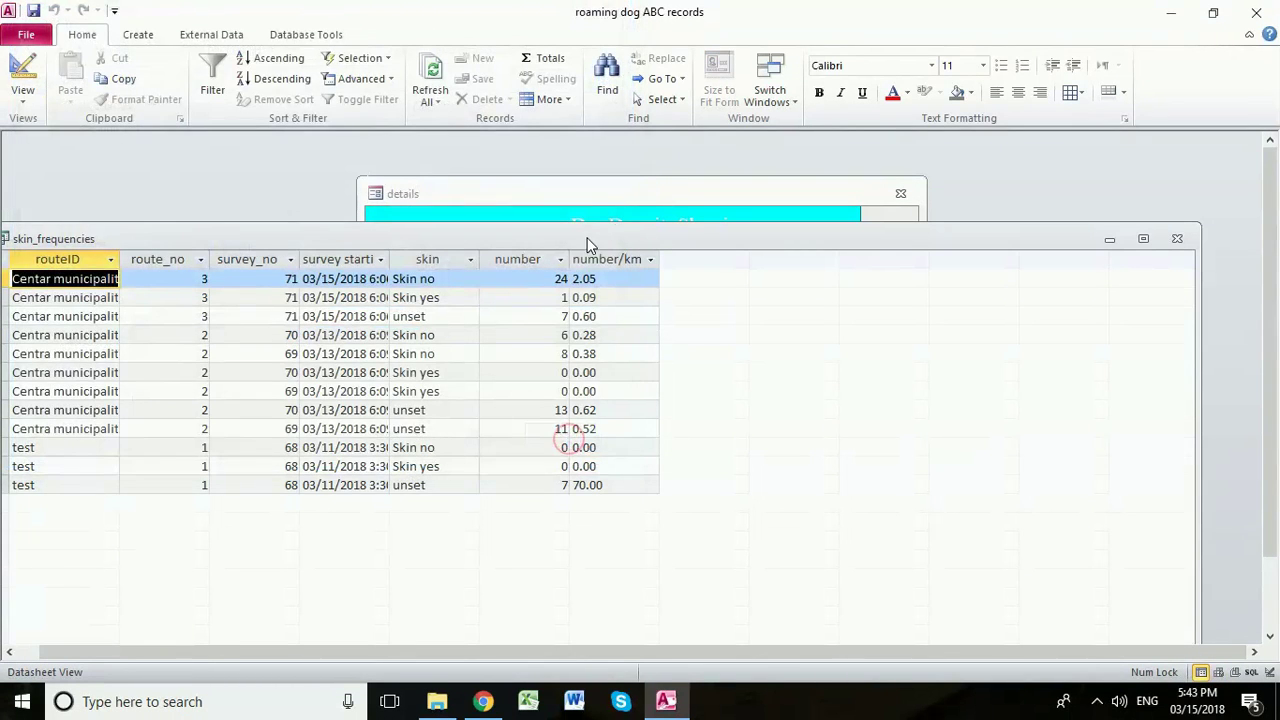
pyautogui.moveTo(588, 240); pyautogui.dragTo(802, 219)
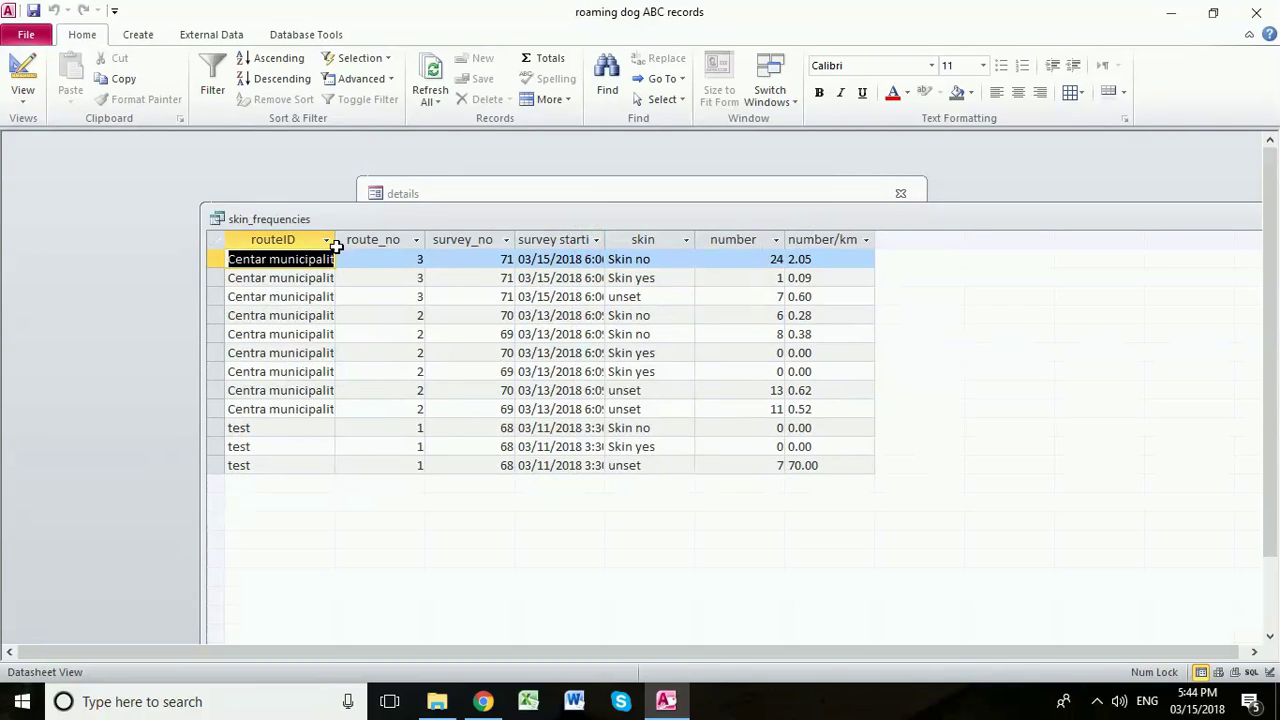
pyautogui.moveTo(336, 246); pyautogui.dragTo(436, 246)
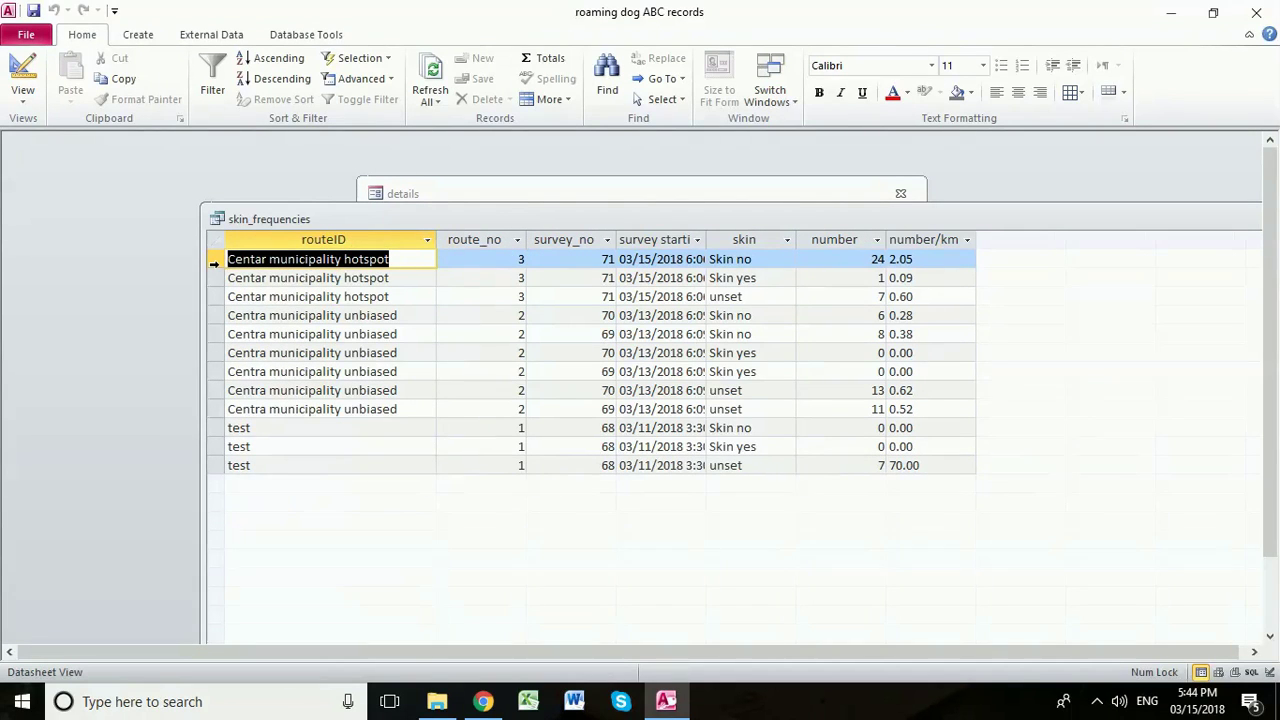
pyautogui.keyDown('shift'); pyautogui.click(213, 296); pyautogui.keyUp('shift')
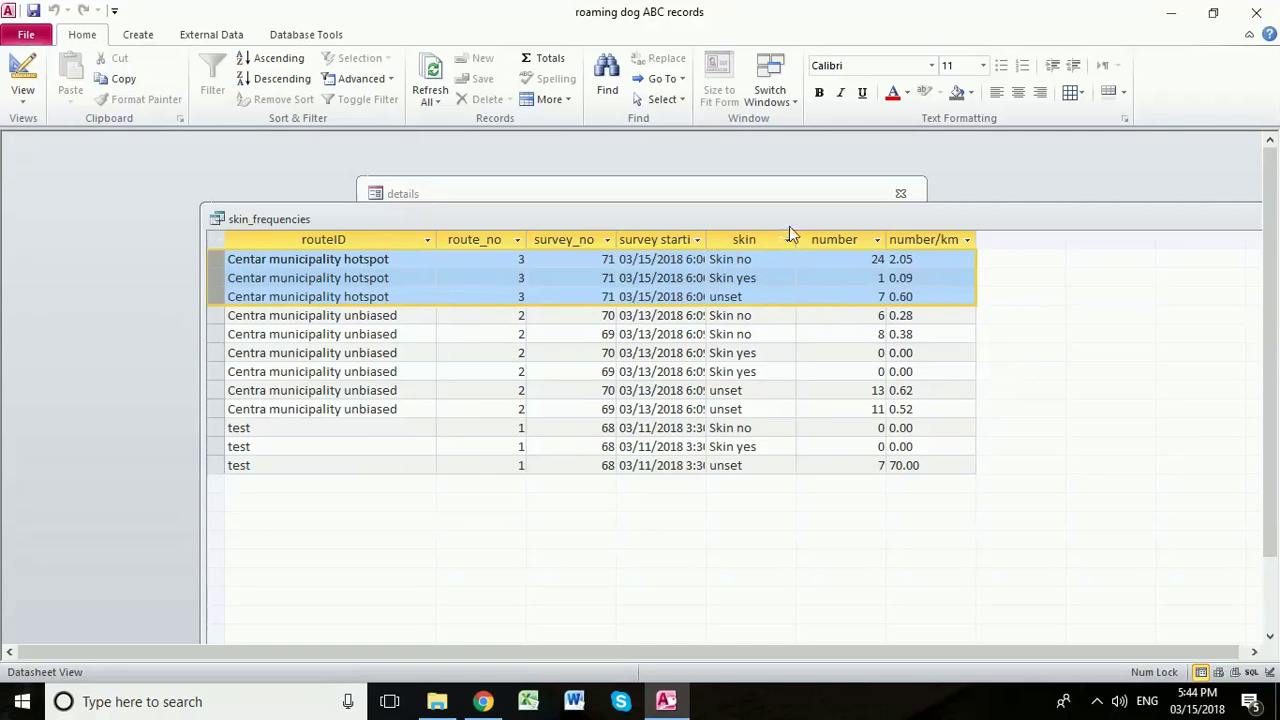
# - Close the skin frequencies without saving the layout and return to the Main Switchboard
pyautogui.moveTo(791, 223); pyautogui.dragTo(503, 273)
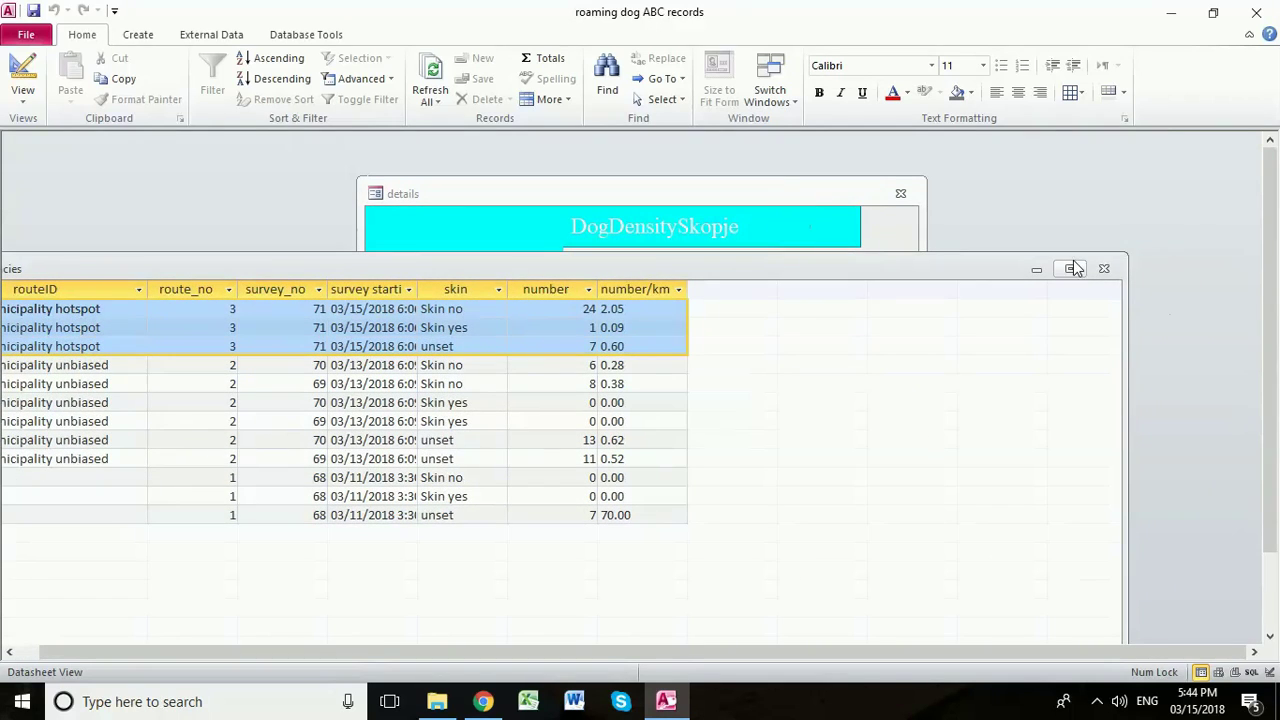
pyautogui.click(1106, 271)
pyautogui.click(646, 397)
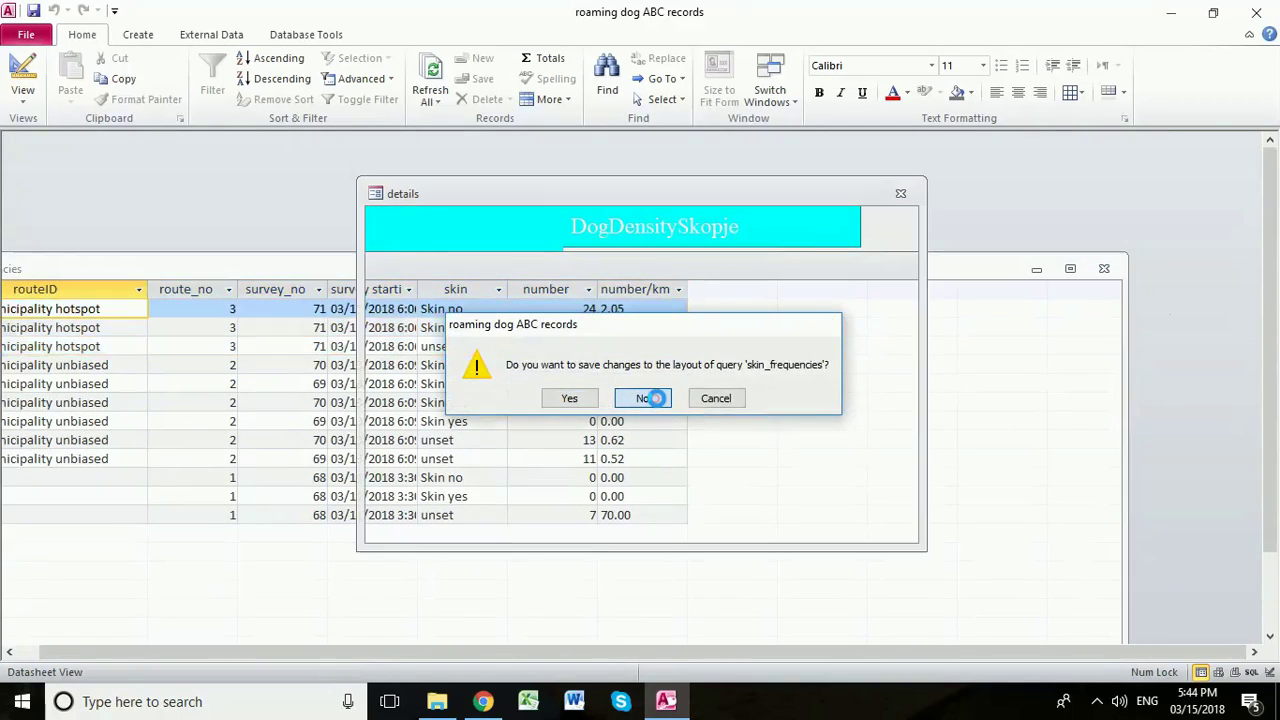
pyautogui.click(586, 333)
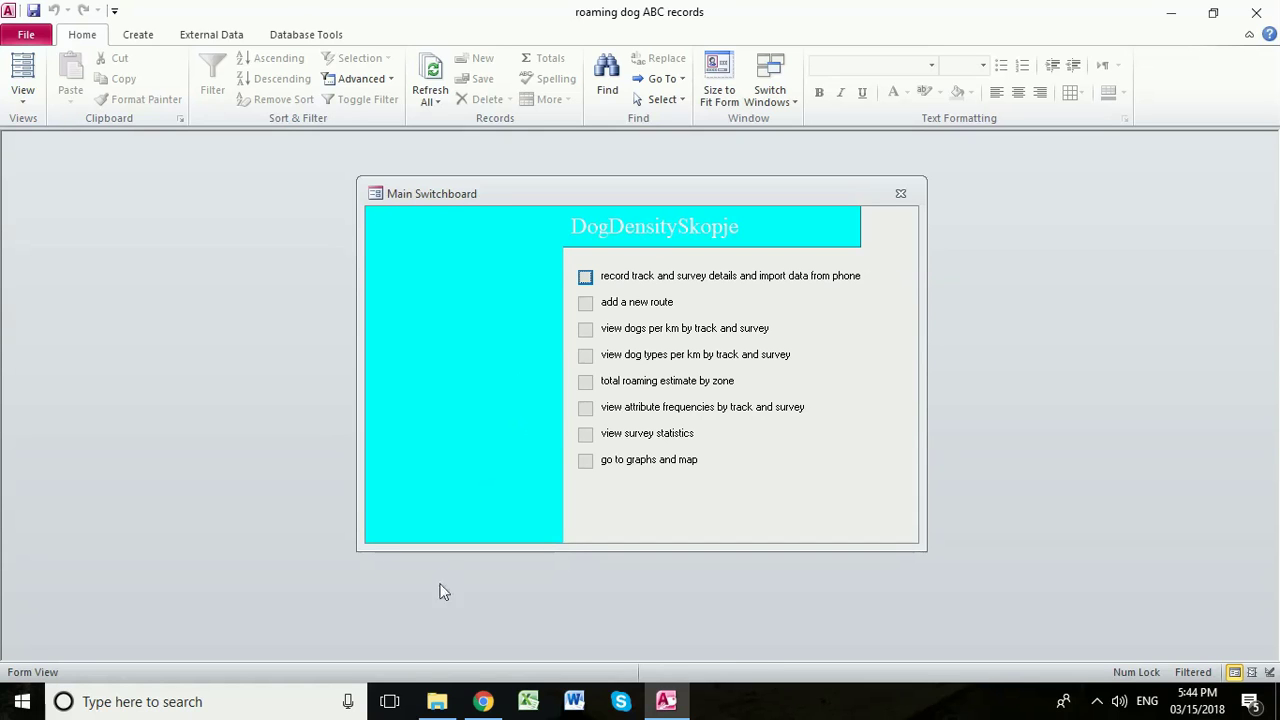
# - Check the contents of the gpx to upload and saveGPX folders inside the DogDensitySkopje folder in File Explorer
pyautogui.moveTo(437, 704)
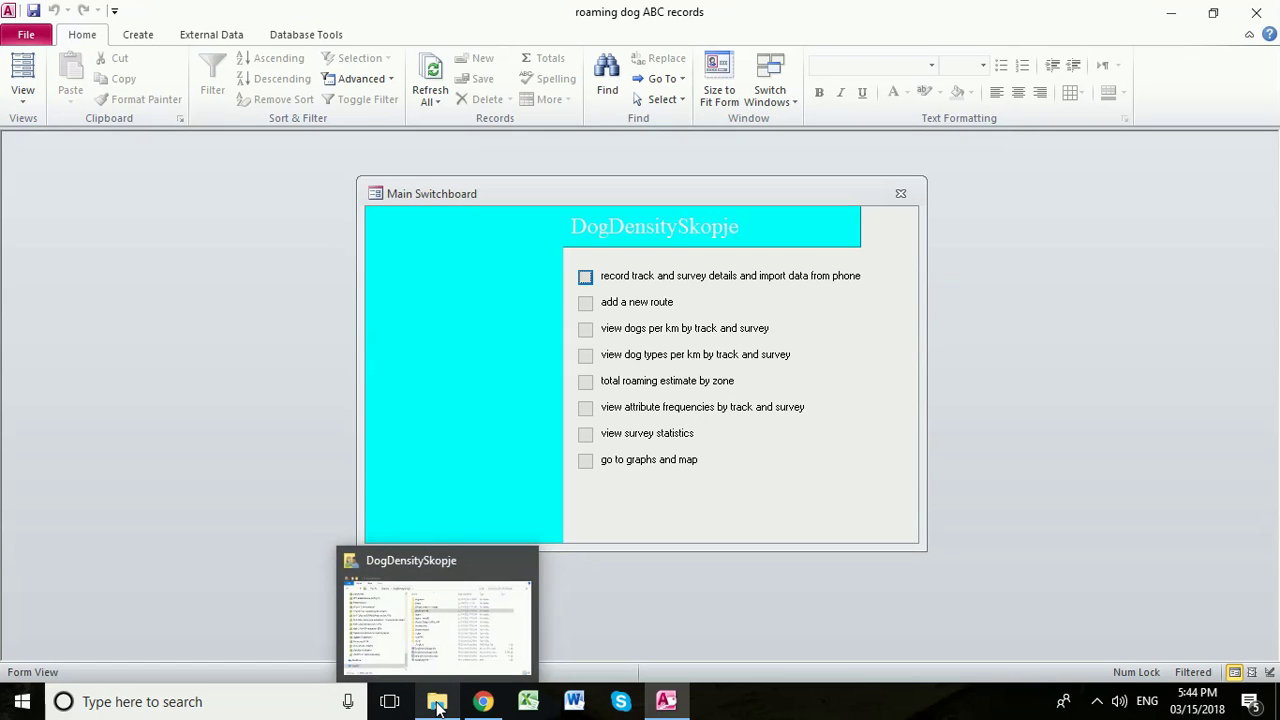
pyautogui.click(437, 704)
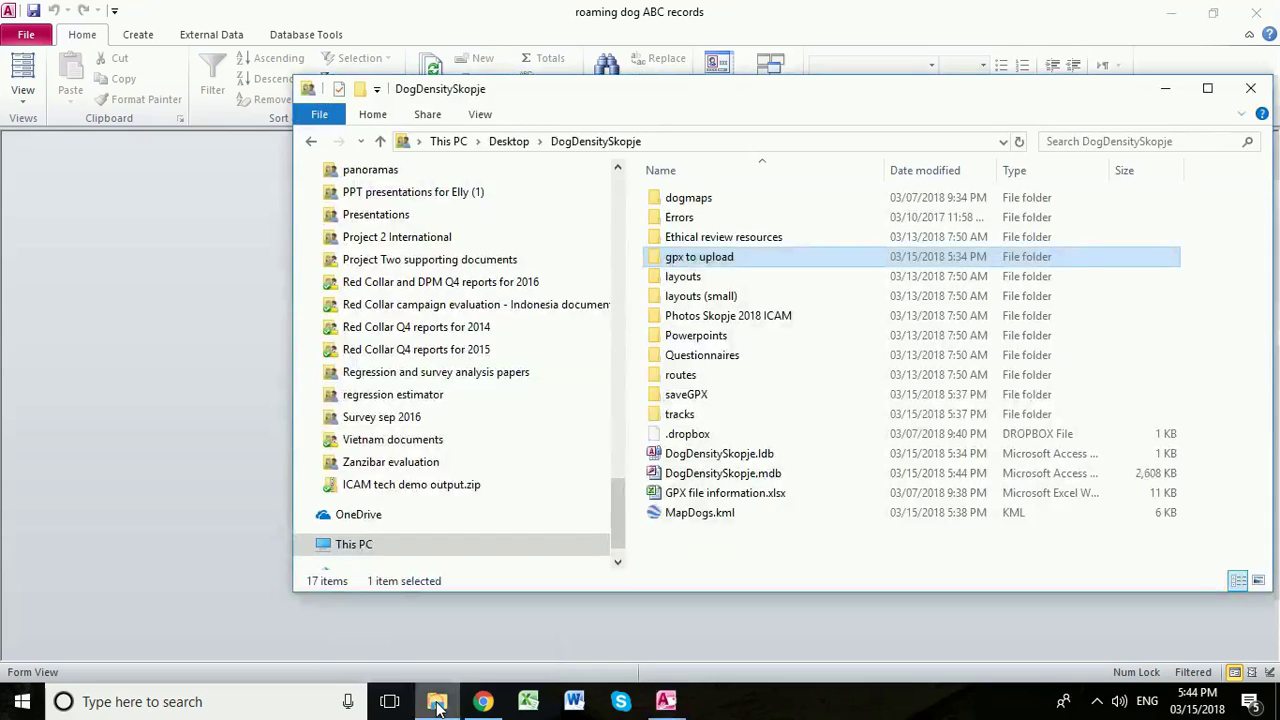
pyautogui.doubleClick(682, 258)
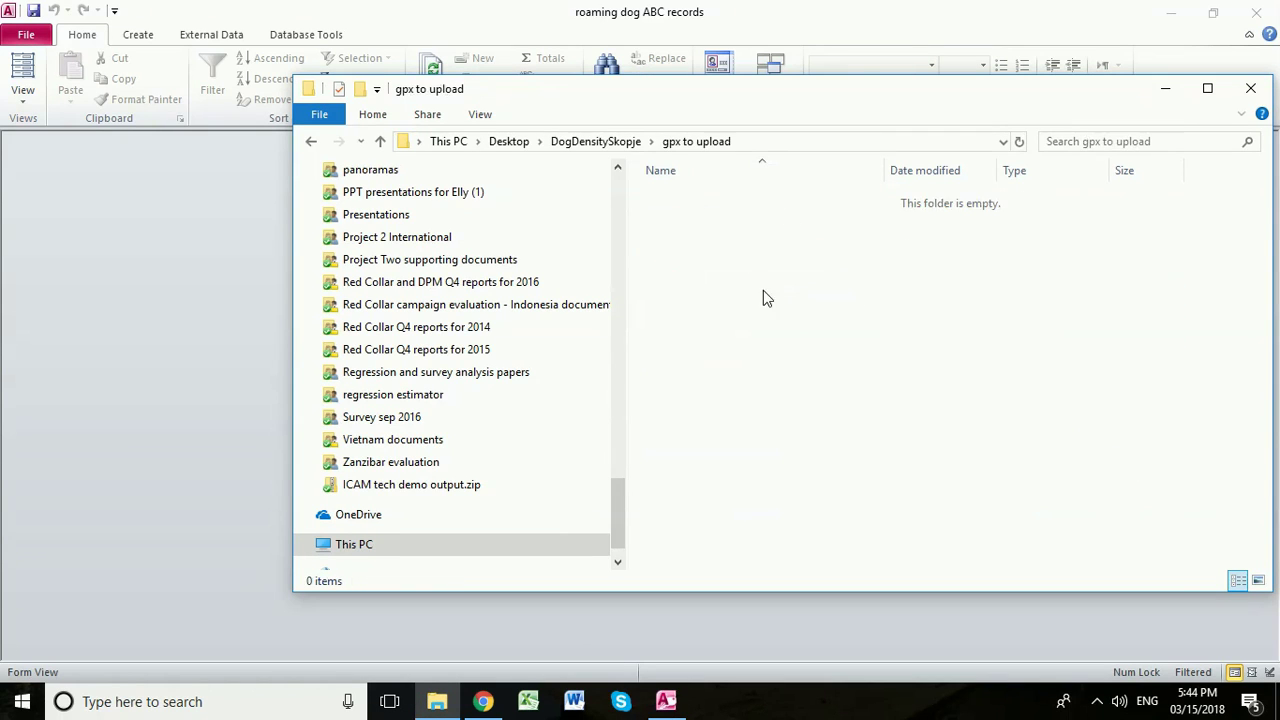
pyautogui.click(571, 147)
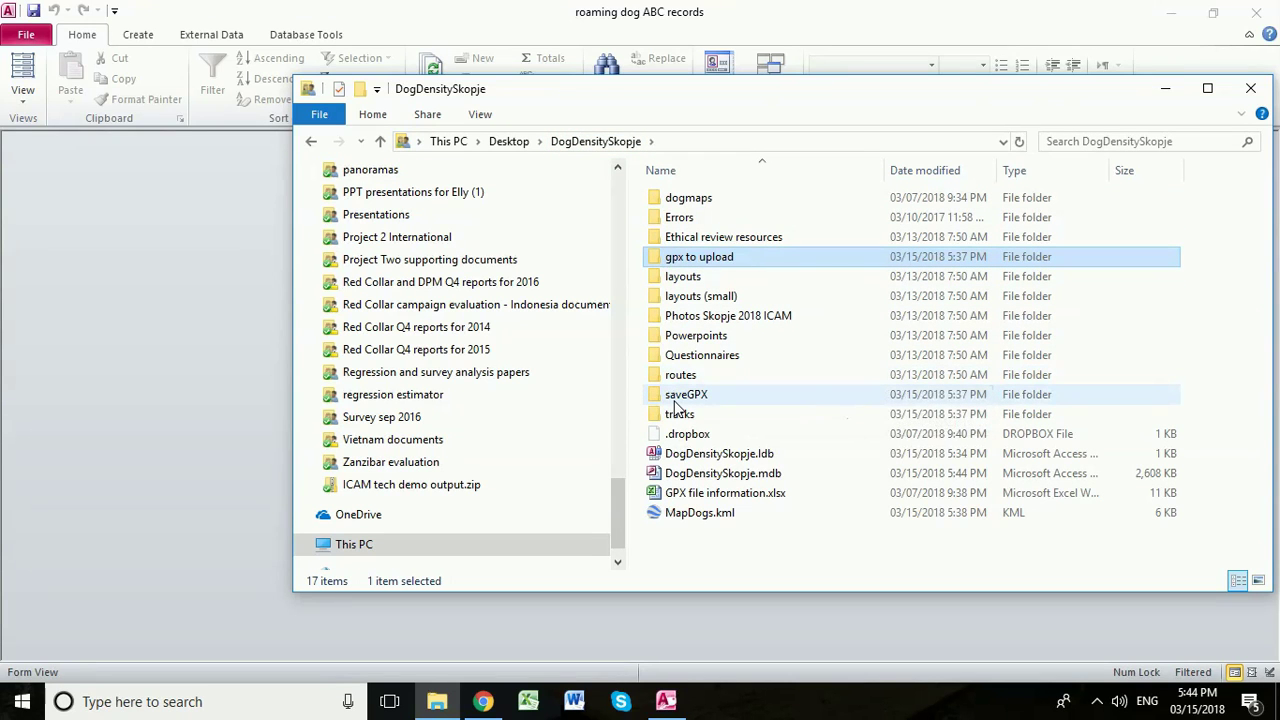
pyautogui.doubleClick(677, 397)
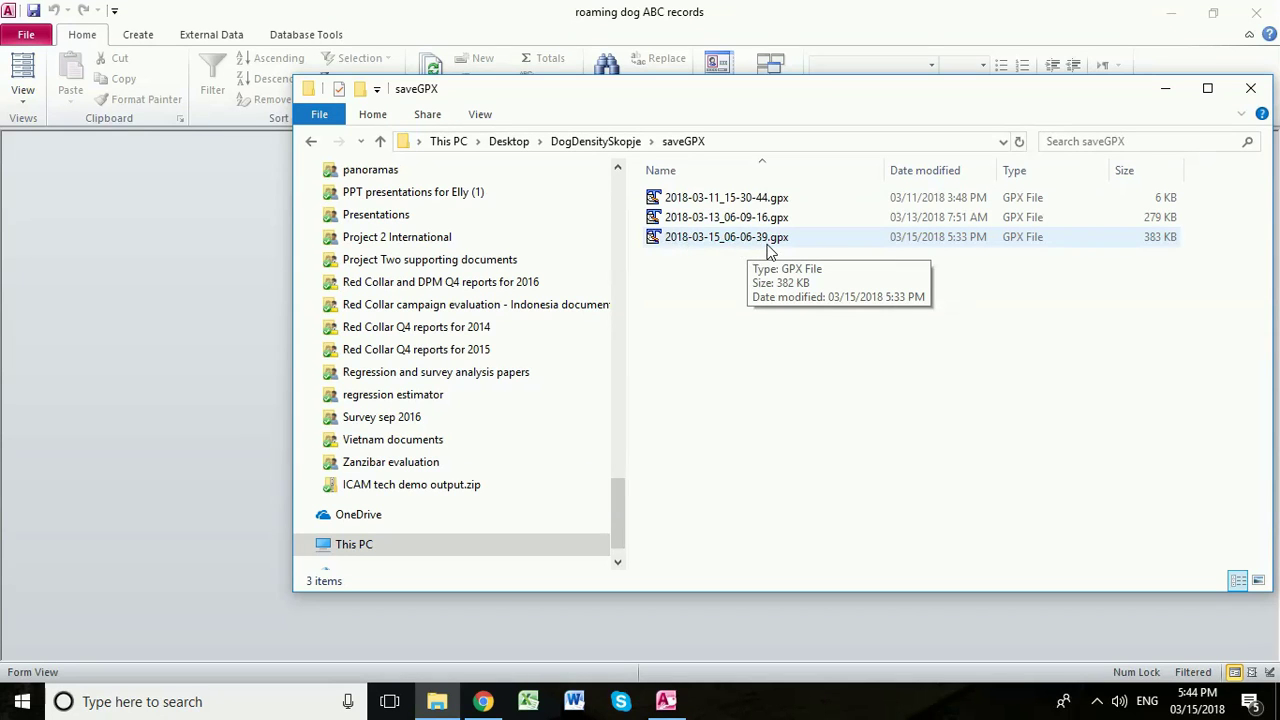
# - Display the survey track 2018-03-15_06-06-39.kml from the tracks folder in Google Earth
pyautogui.click(620, 142)
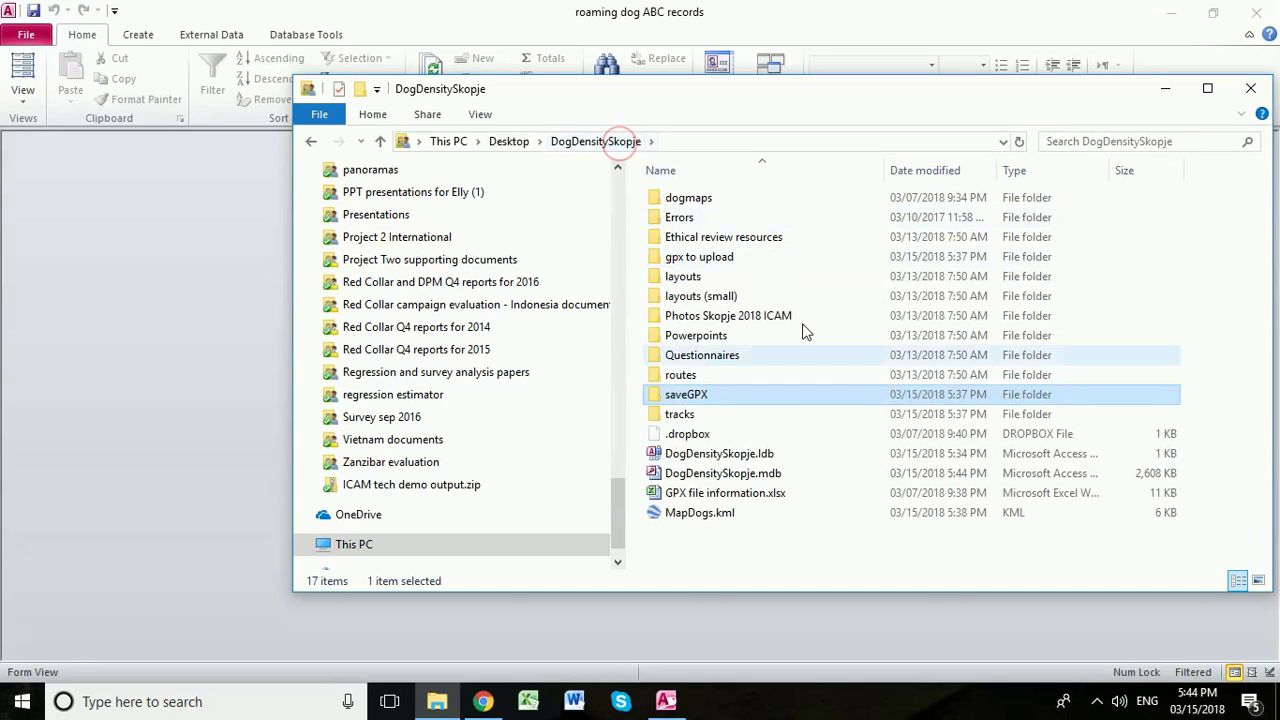
pyautogui.doubleClick(686, 415)
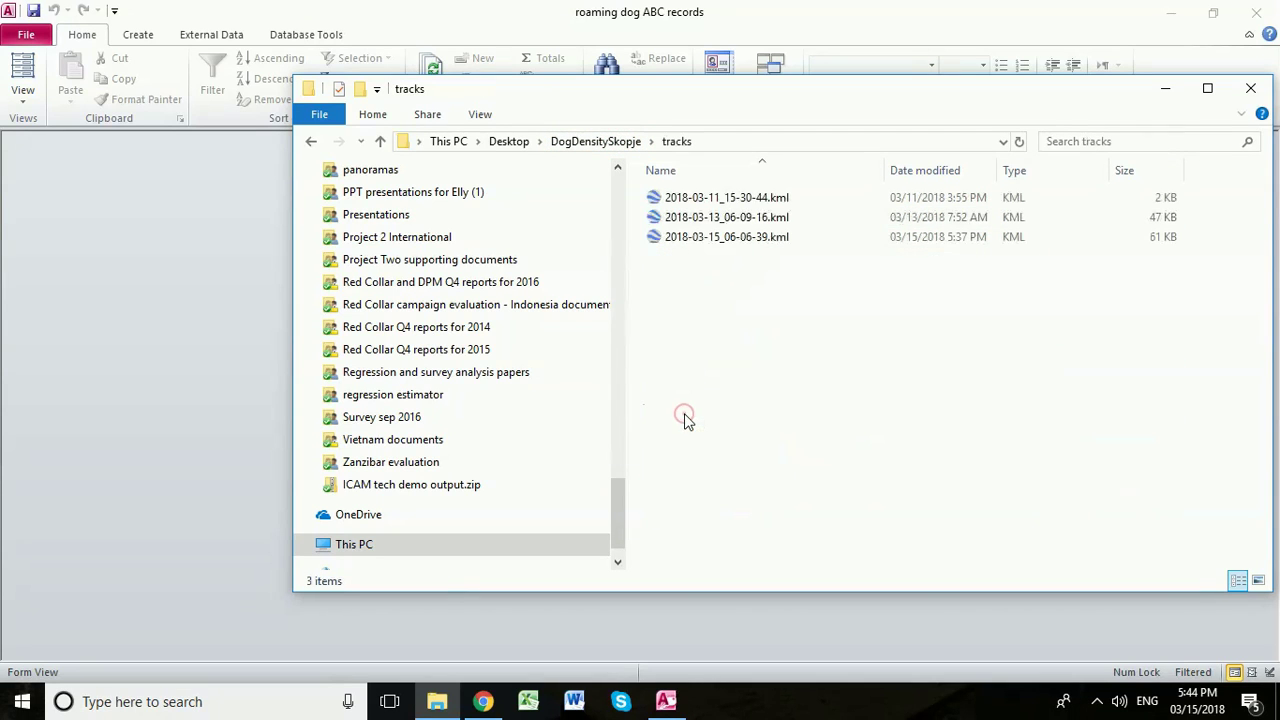
pyautogui.click(718, 243)
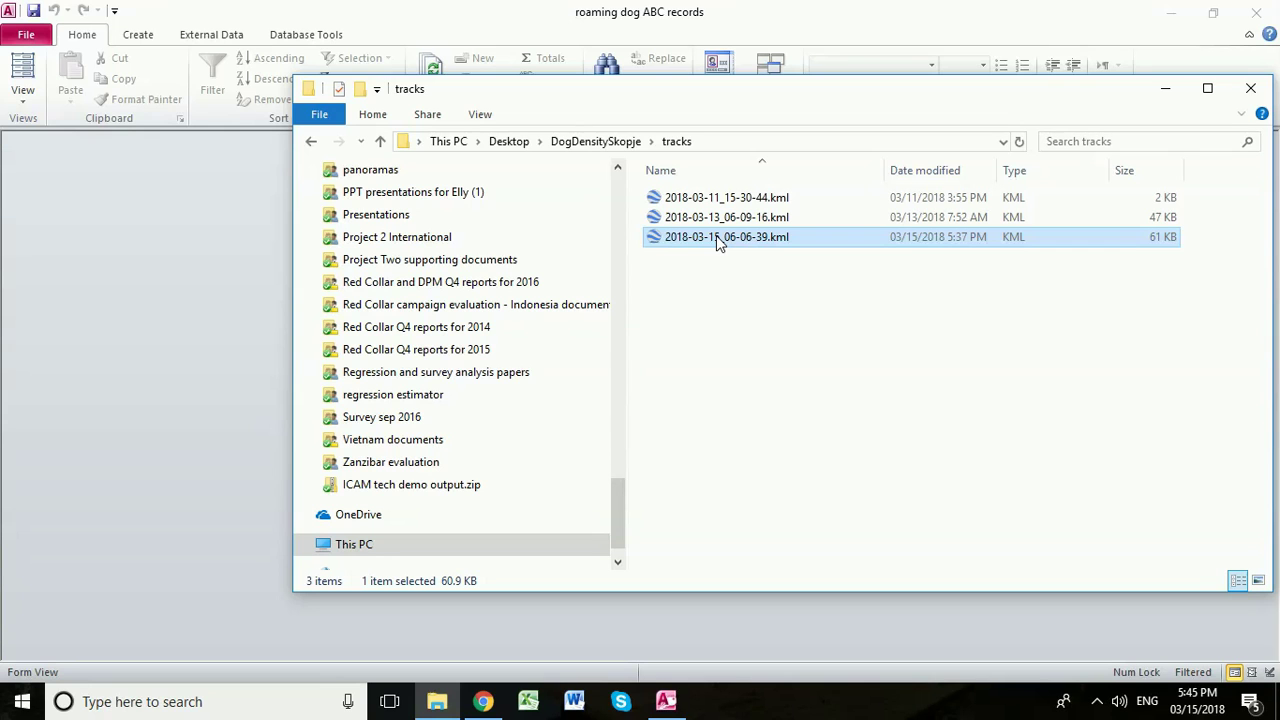
pyautogui.doubleClick(716, 243)
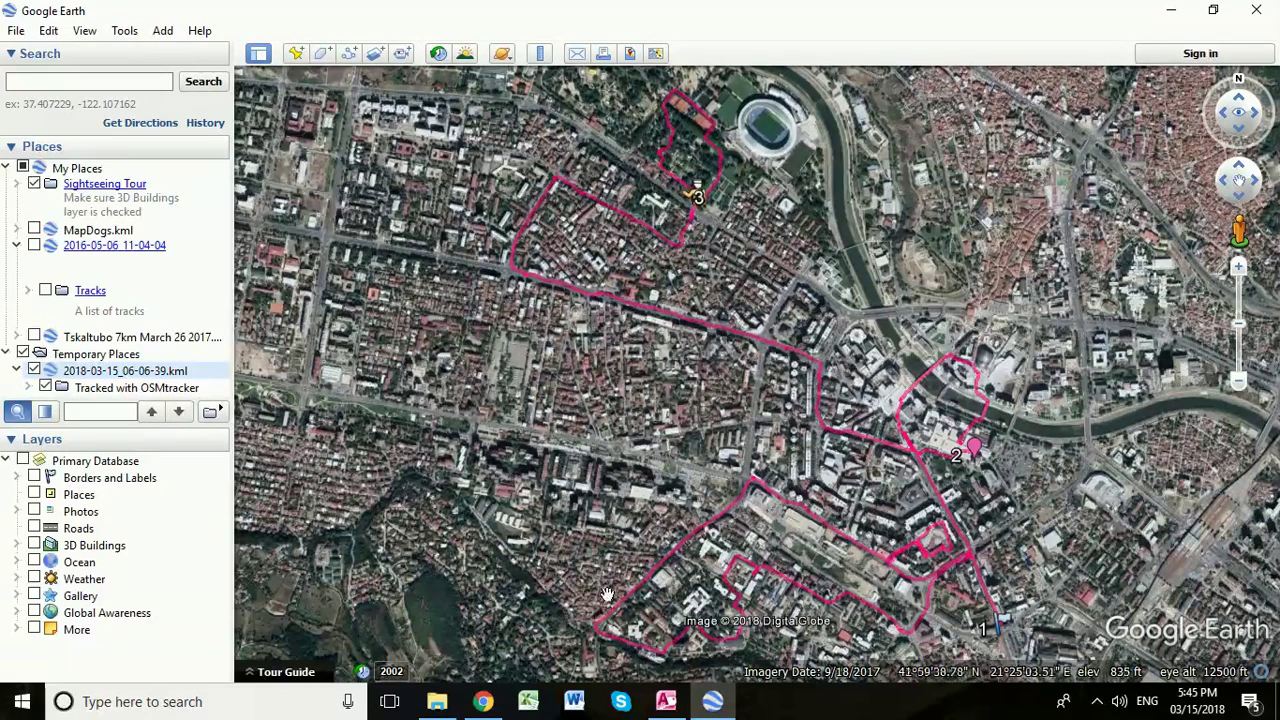
# - Add MapDogs.kml from the DogDensitySkopje folder to Google Earth to show the dog sightings along the track
pyautogui.click(441, 704)
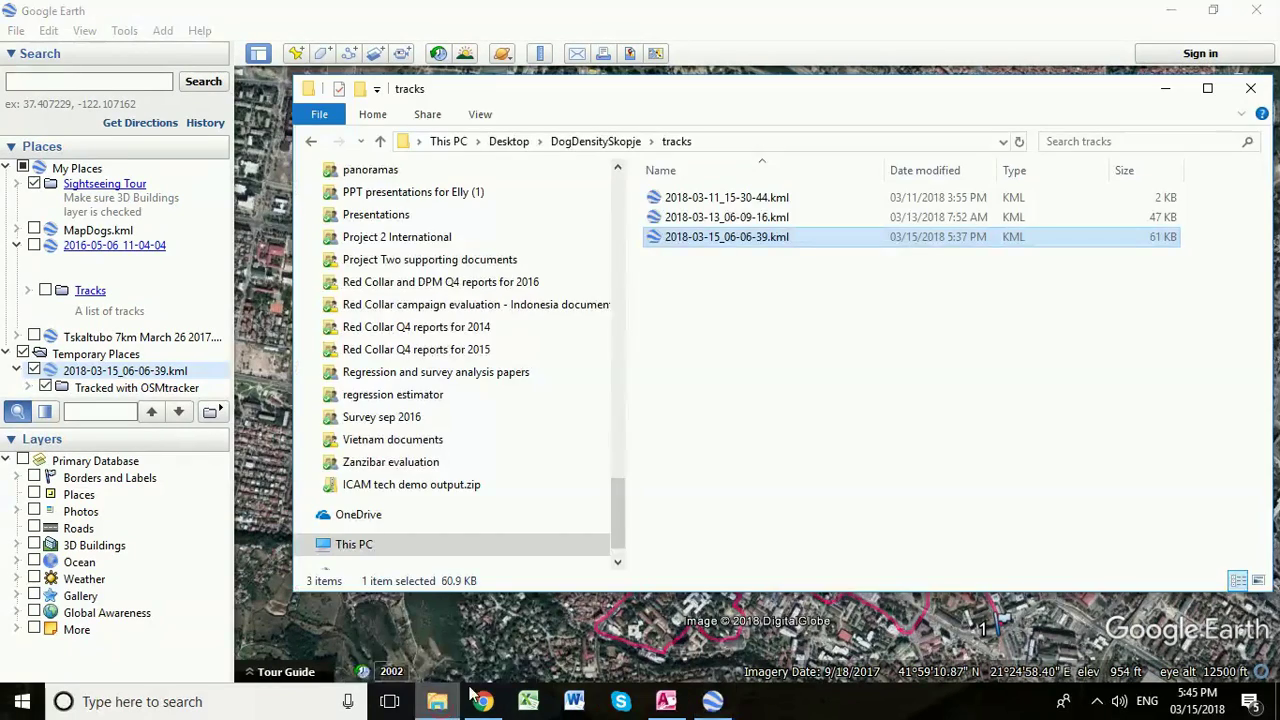
pyautogui.click(620, 142)
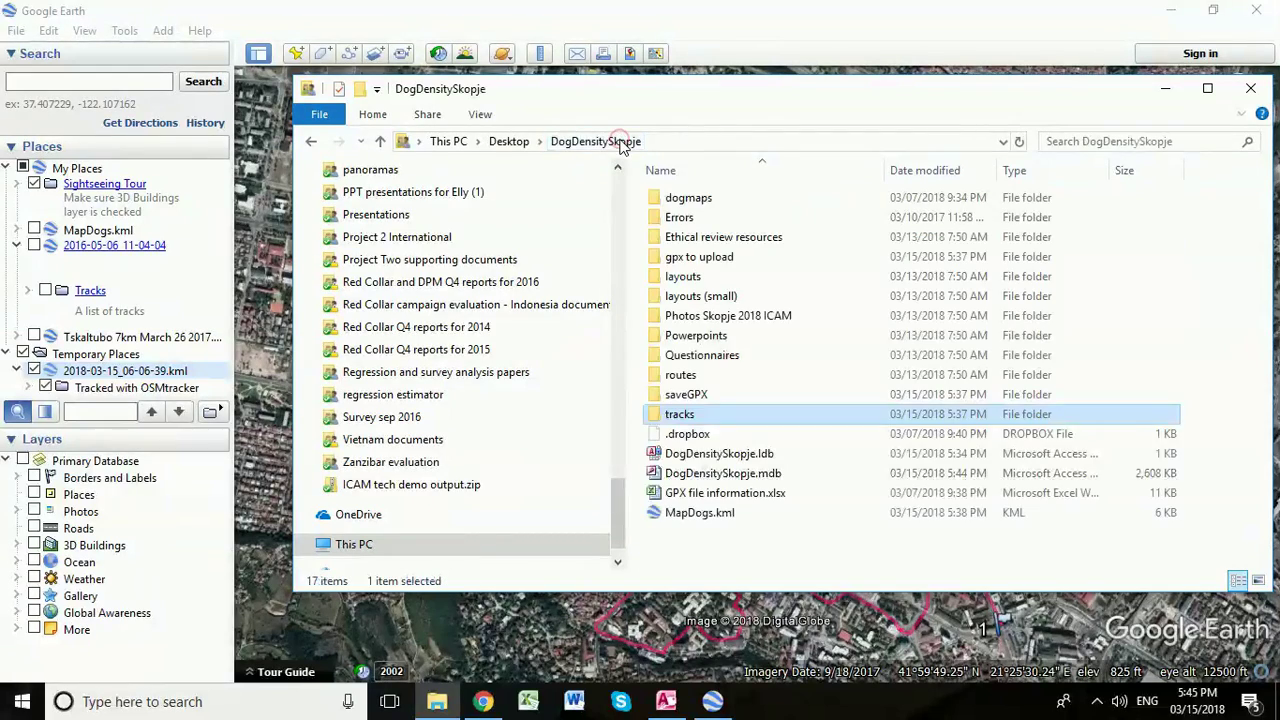
pyautogui.doubleClick(687, 518)
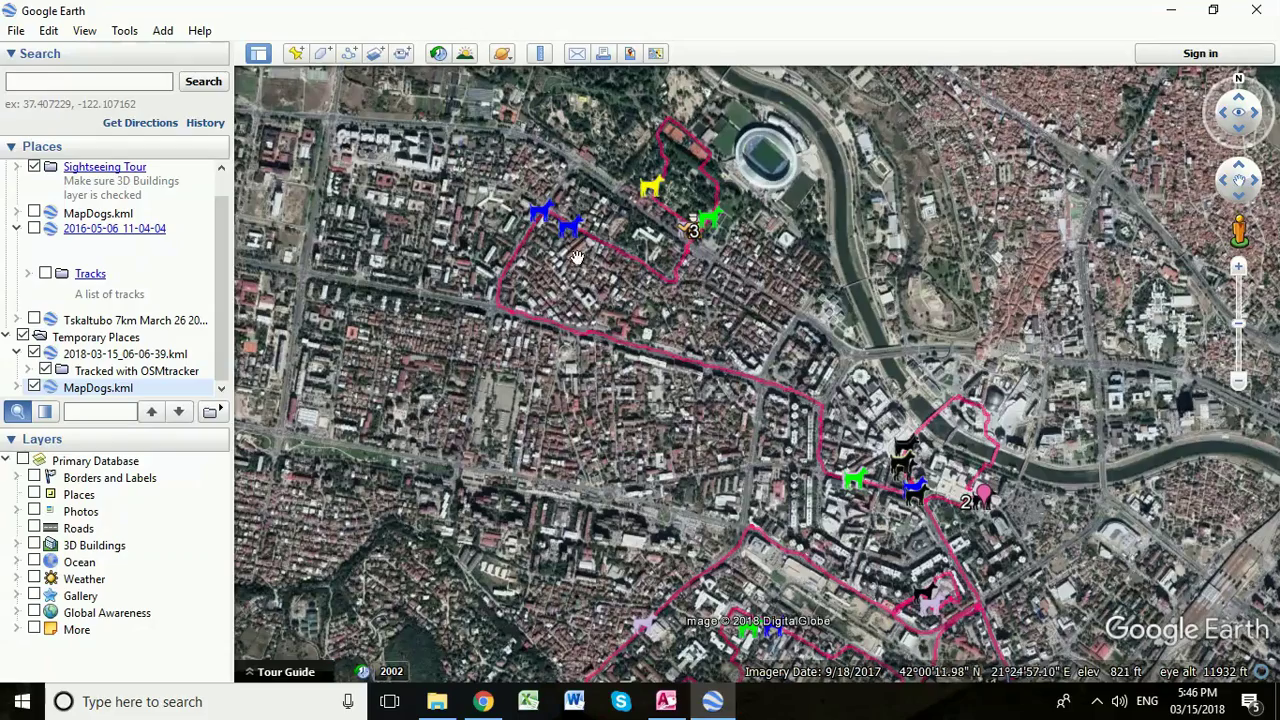
# - Examine the clustered dog sightings south of the river and along the whole track, and close Google Earth discarding the temporary places
pyautogui.scroll(2, 930, 468)
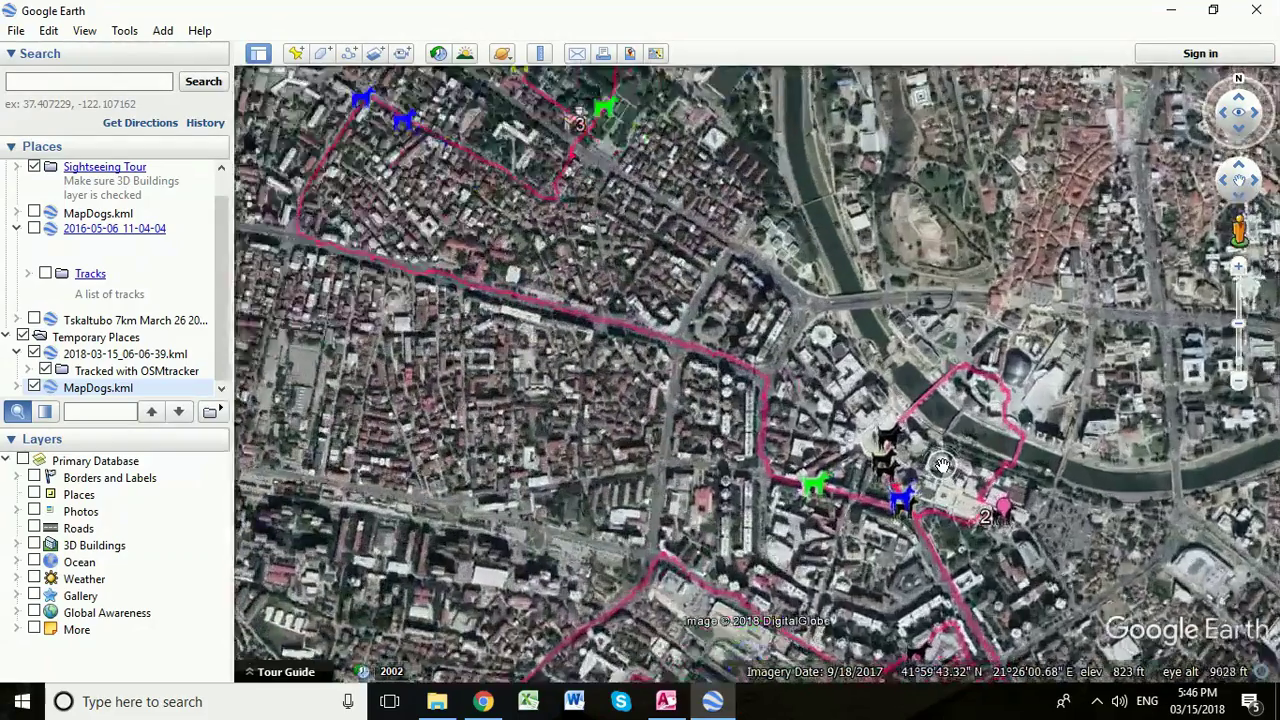
pyautogui.scroll(2, 942, 466)
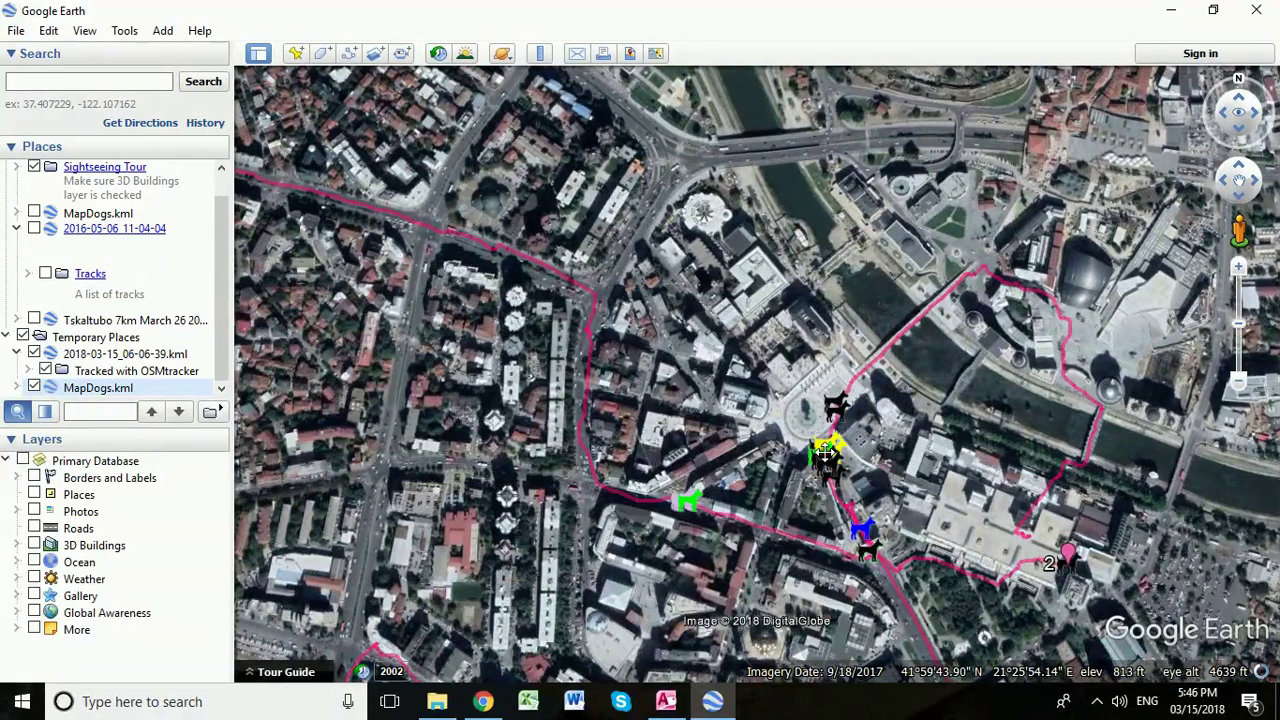
pyautogui.click(825, 452)
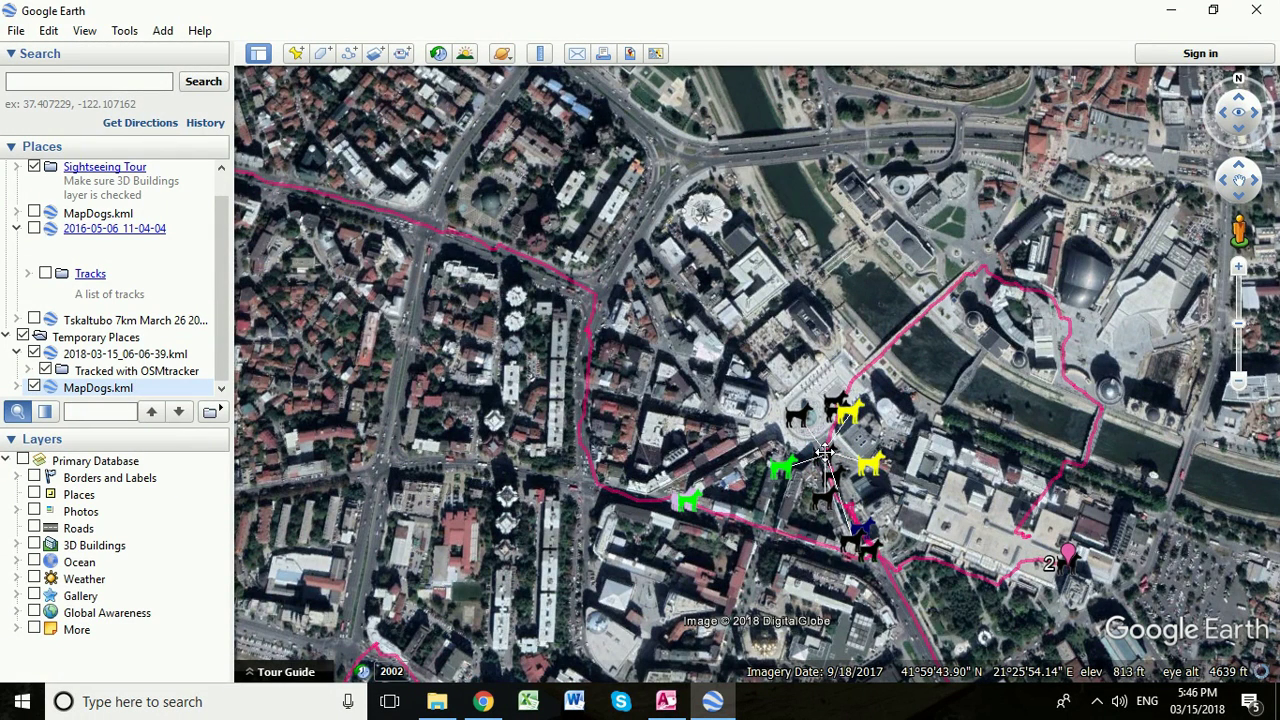
pyautogui.click(825, 452)
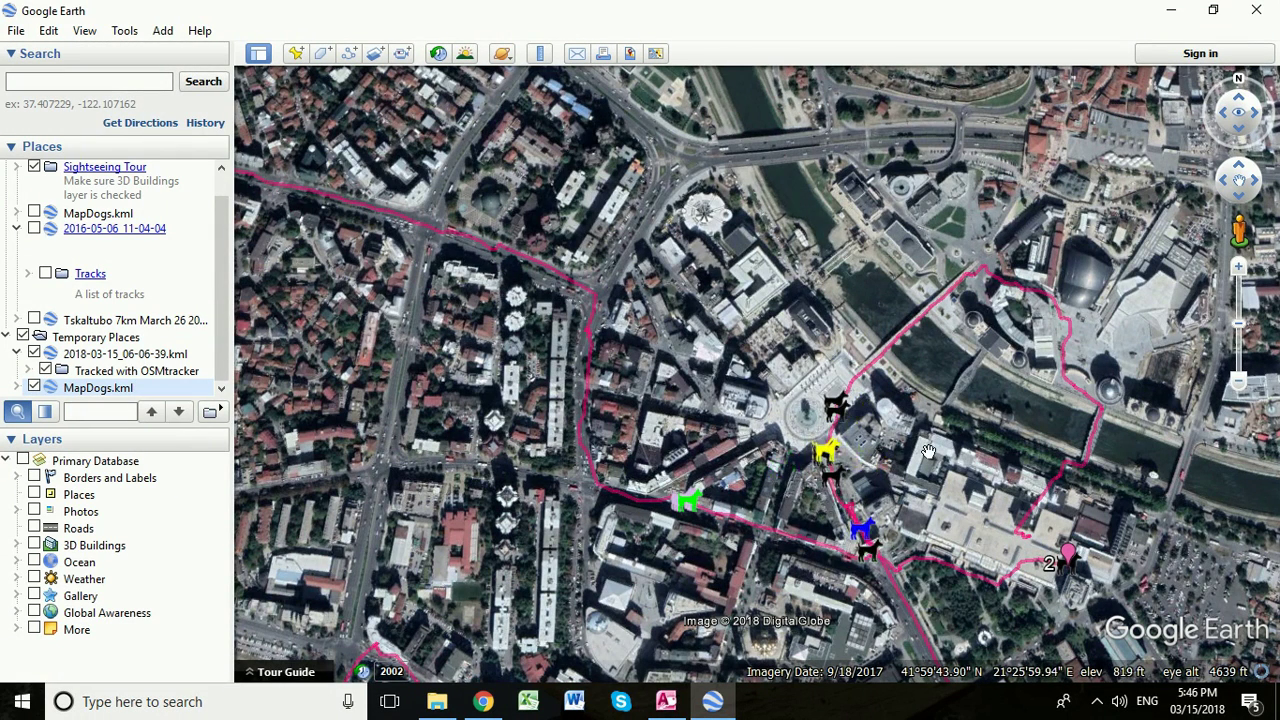
pyautogui.click(825, 452)
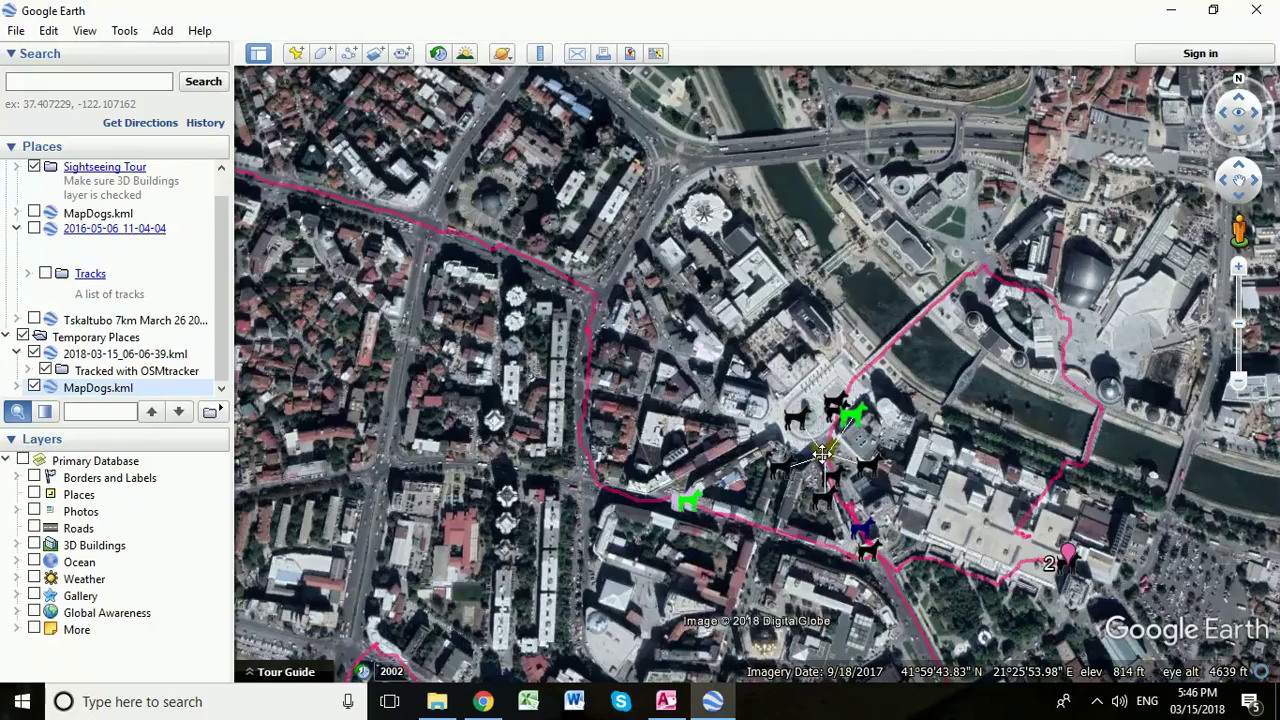
pyautogui.scroll(-3, 927, 457)
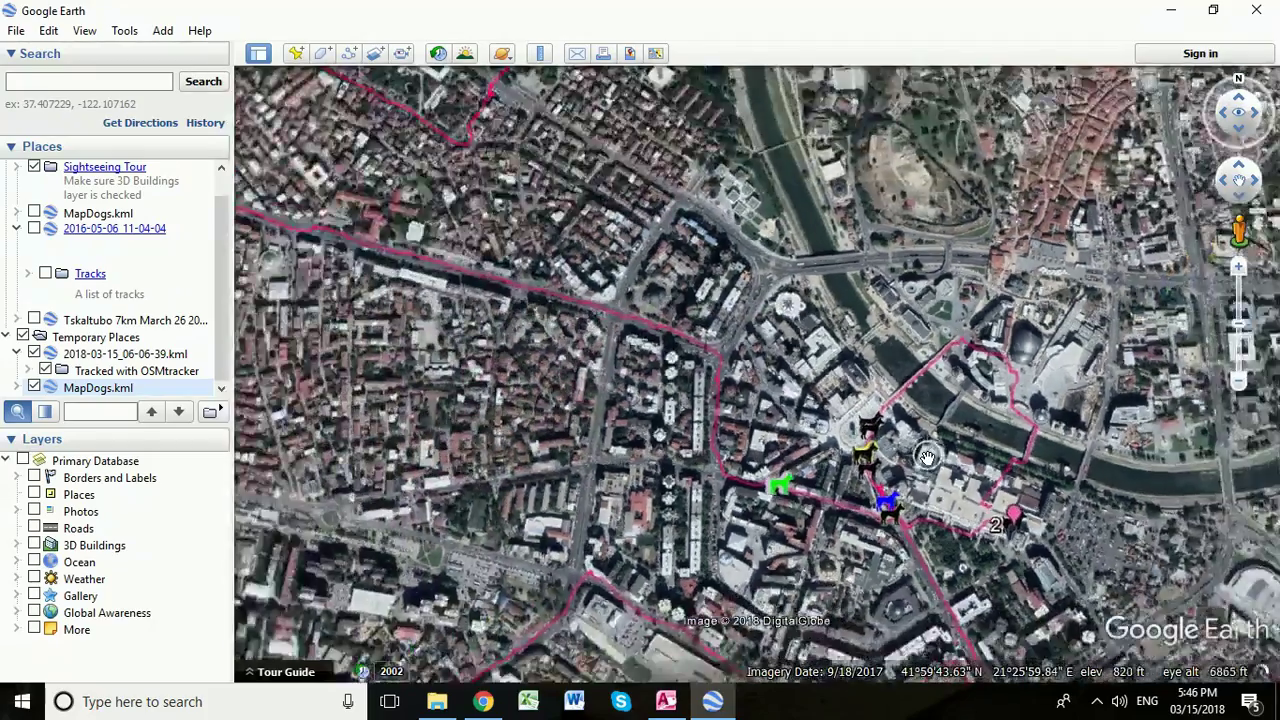
pyautogui.scroll(-3, 927, 457)
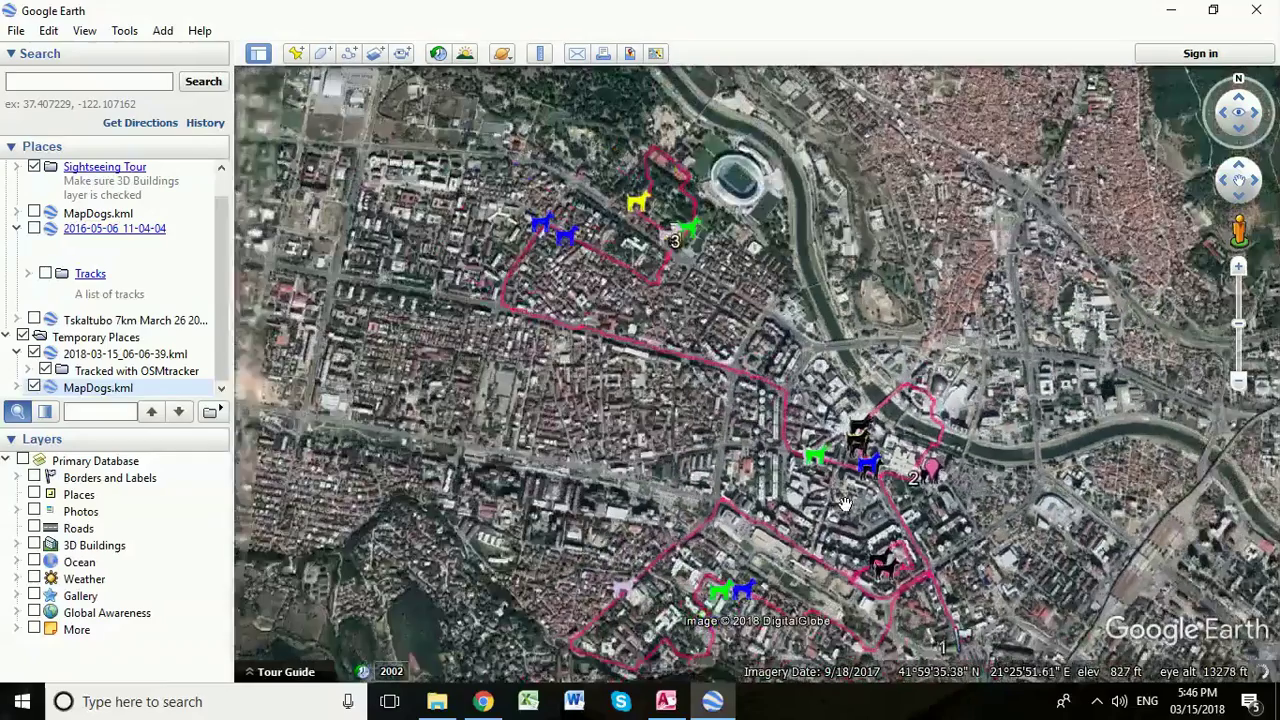
pyautogui.moveTo(845, 505); pyautogui.dragTo(817, 463)
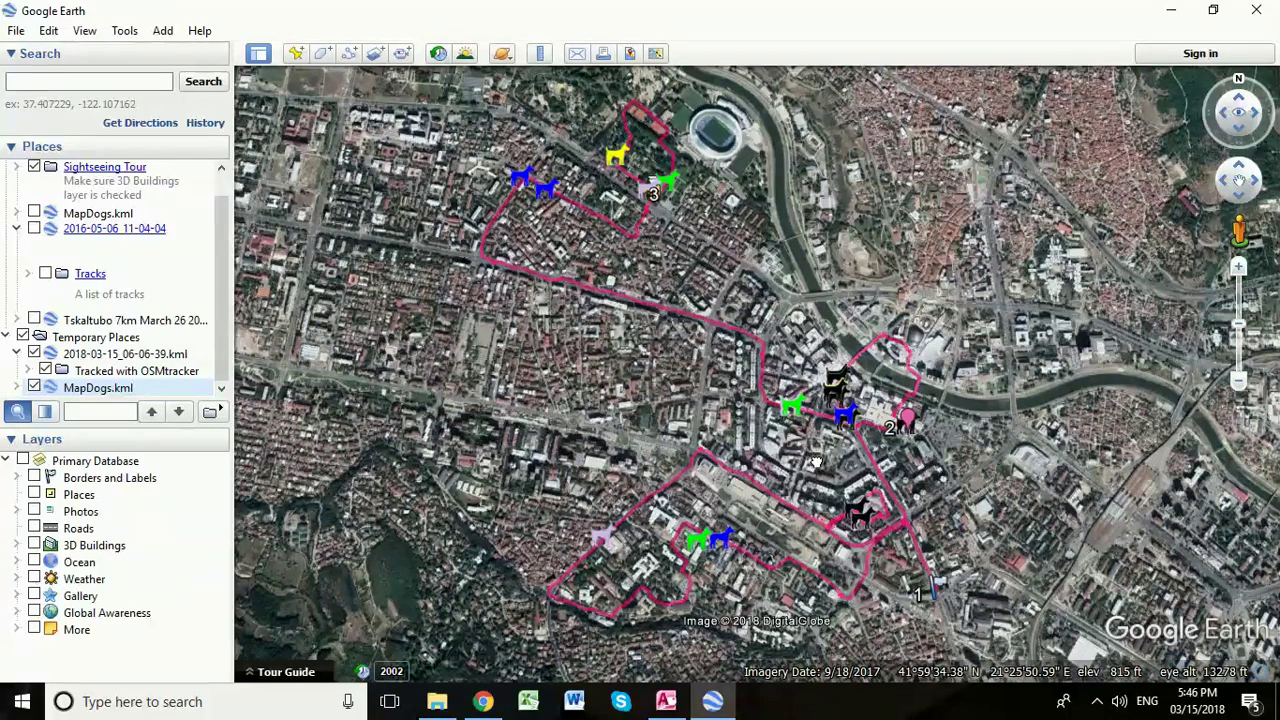
pyautogui.click(1257, 10)
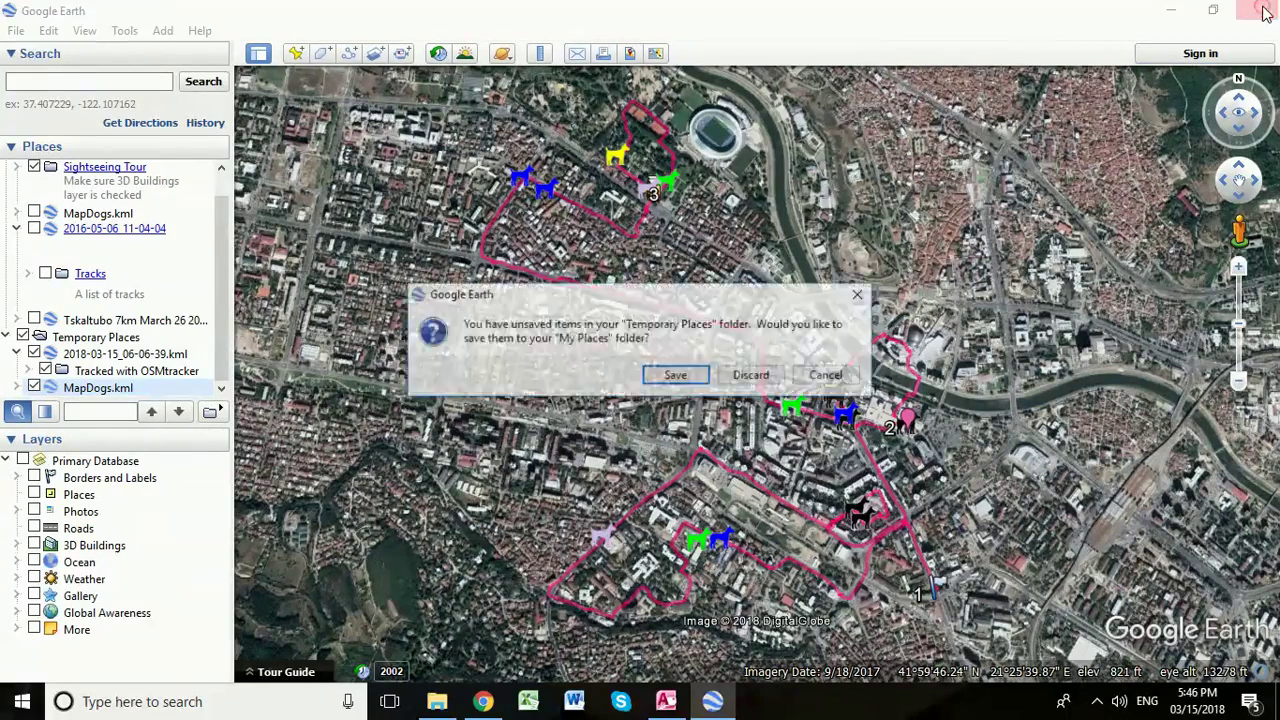
pyautogui.click(752, 377)
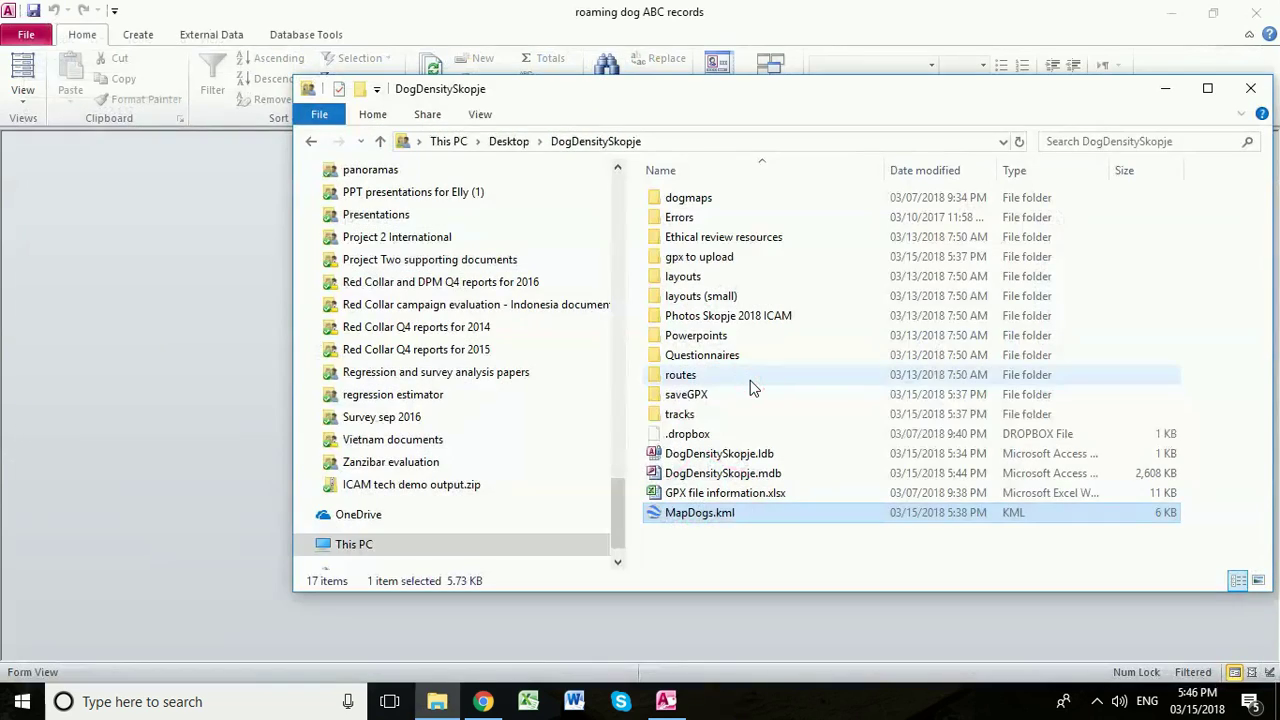
# - Copy MapDogs.kml from the DogDensitySkopje folder into the dogmaps folder
pyautogui.rightClick(693, 515)
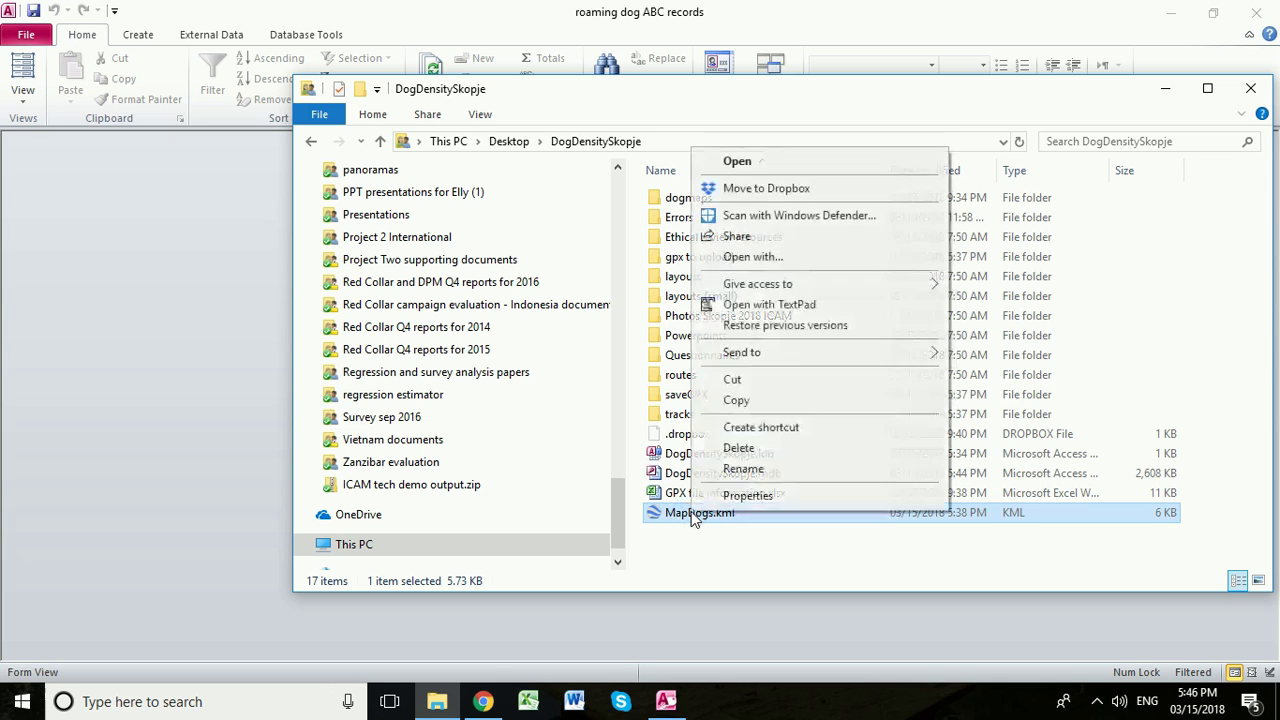
pyautogui.click(735, 404)
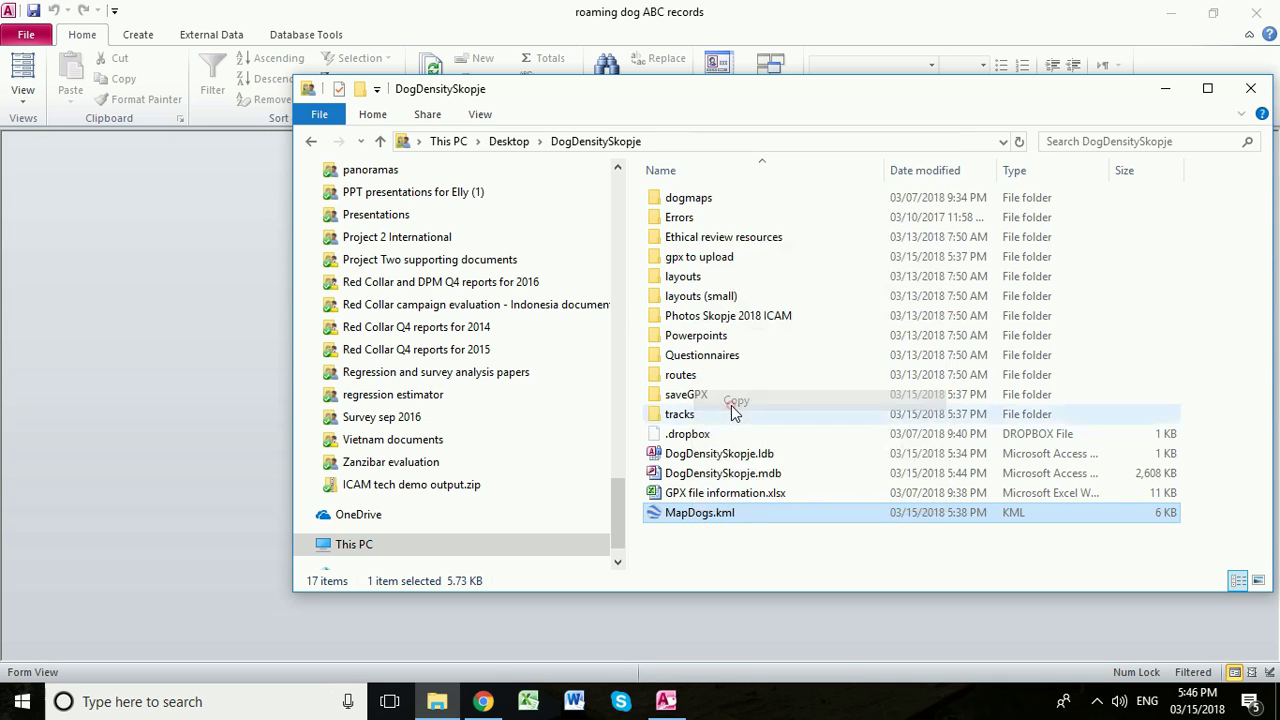
pyautogui.doubleClick(670, 198)
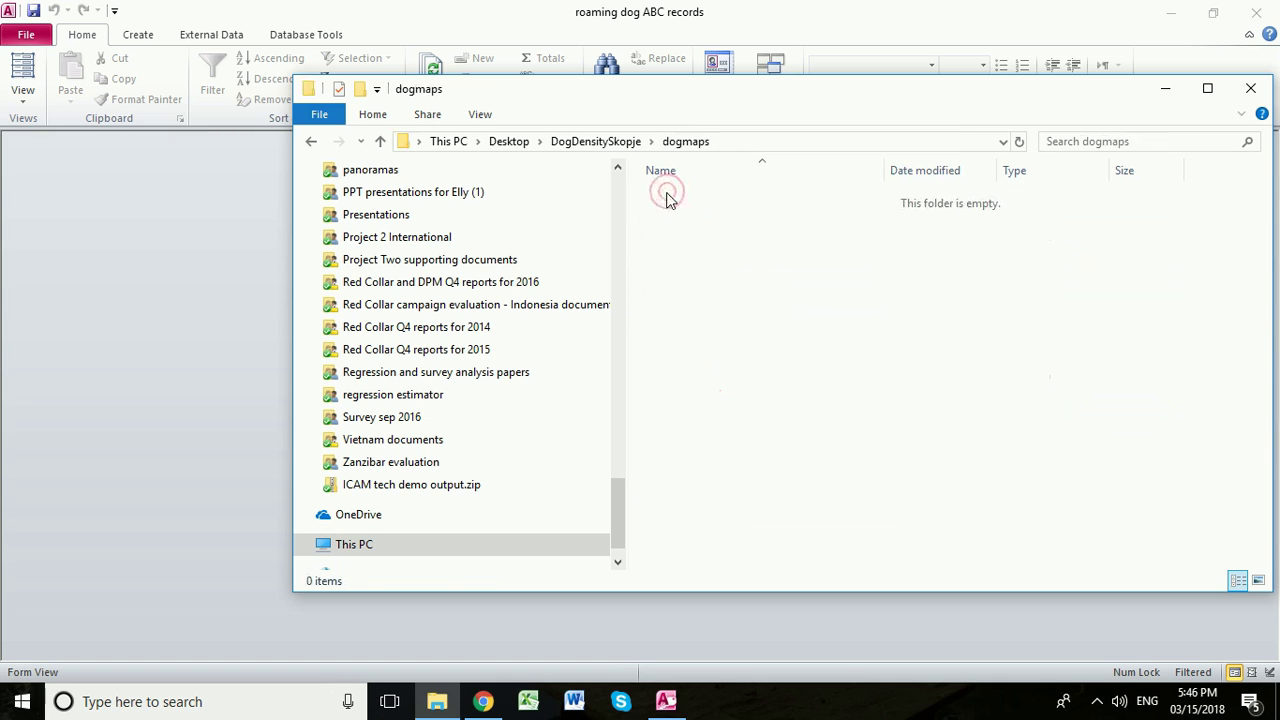
pyautogui.hotkey('ctrl', 'v')
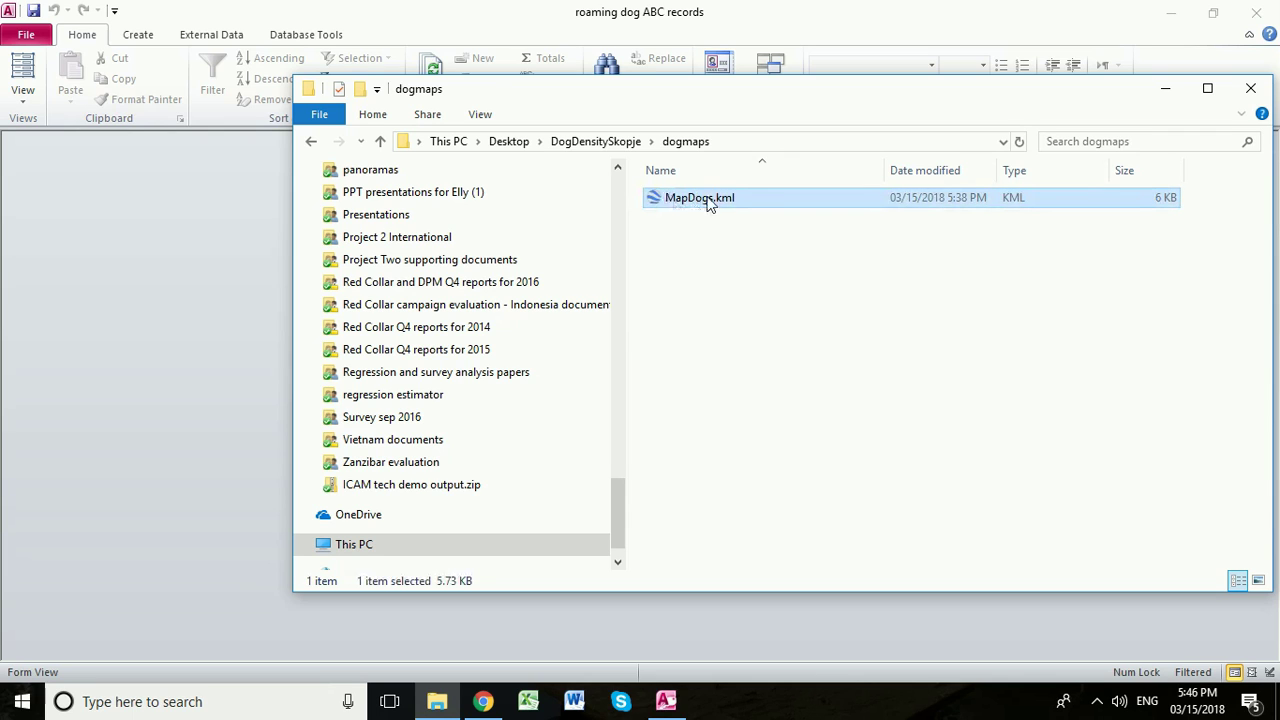
# - Rename the copied map file as Centar municipality hotspot March 15 2018.kml and return to the DogDensitySkopje folder
pyautogui.click(702, 197)
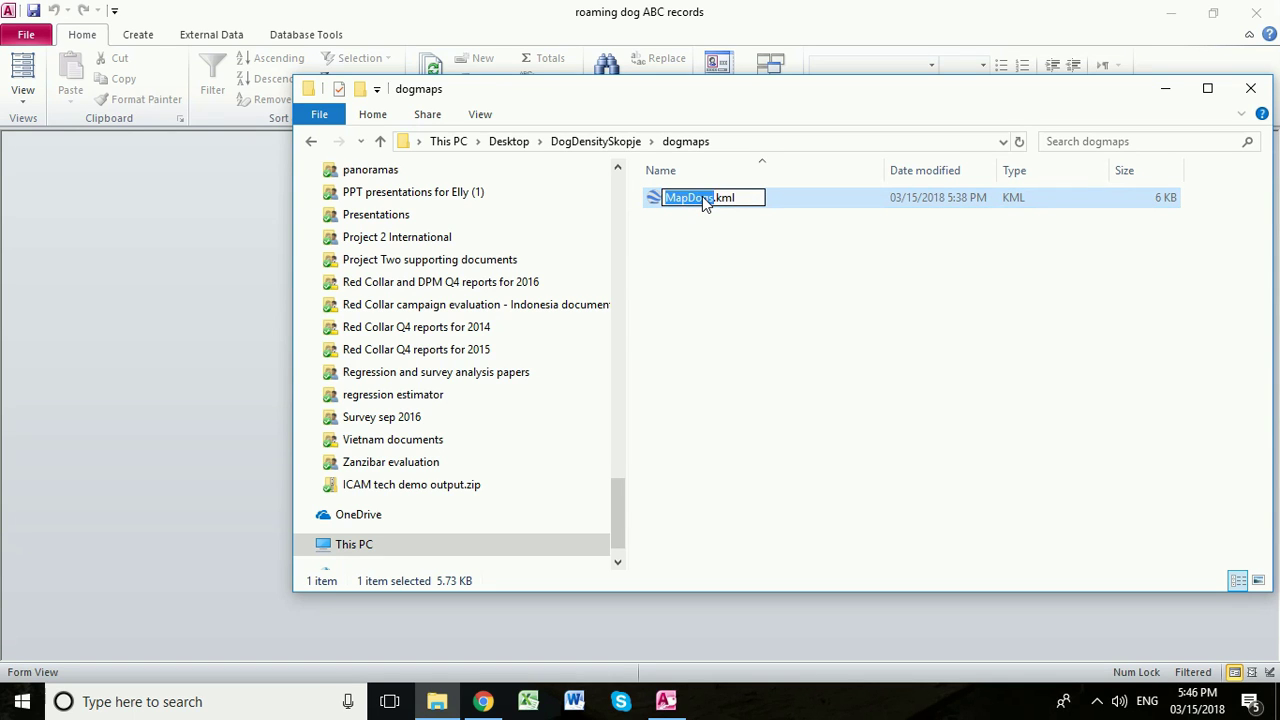
pyautogui.write('Cent')
pyautogui.write('ral')
pyautogui.write(' mn')
pyautogui.write('nici')
pyautogui.write('pality')
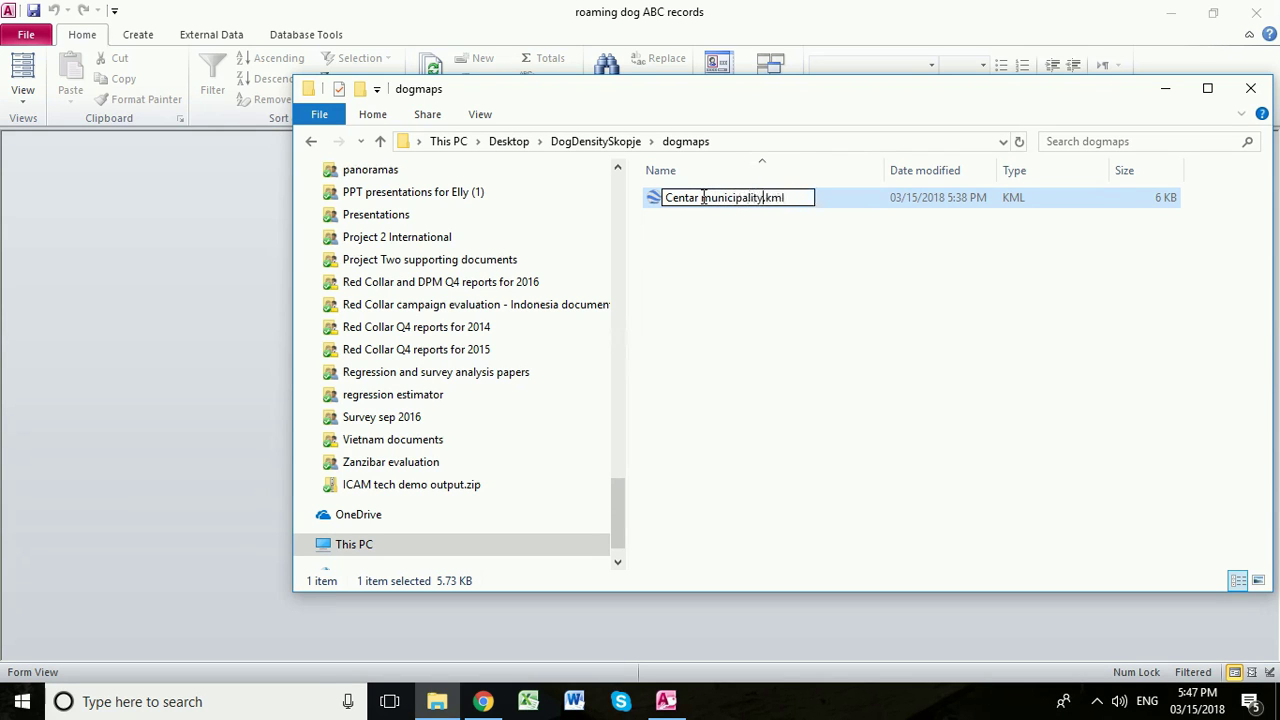
pyautogui.write(' hotspot March')
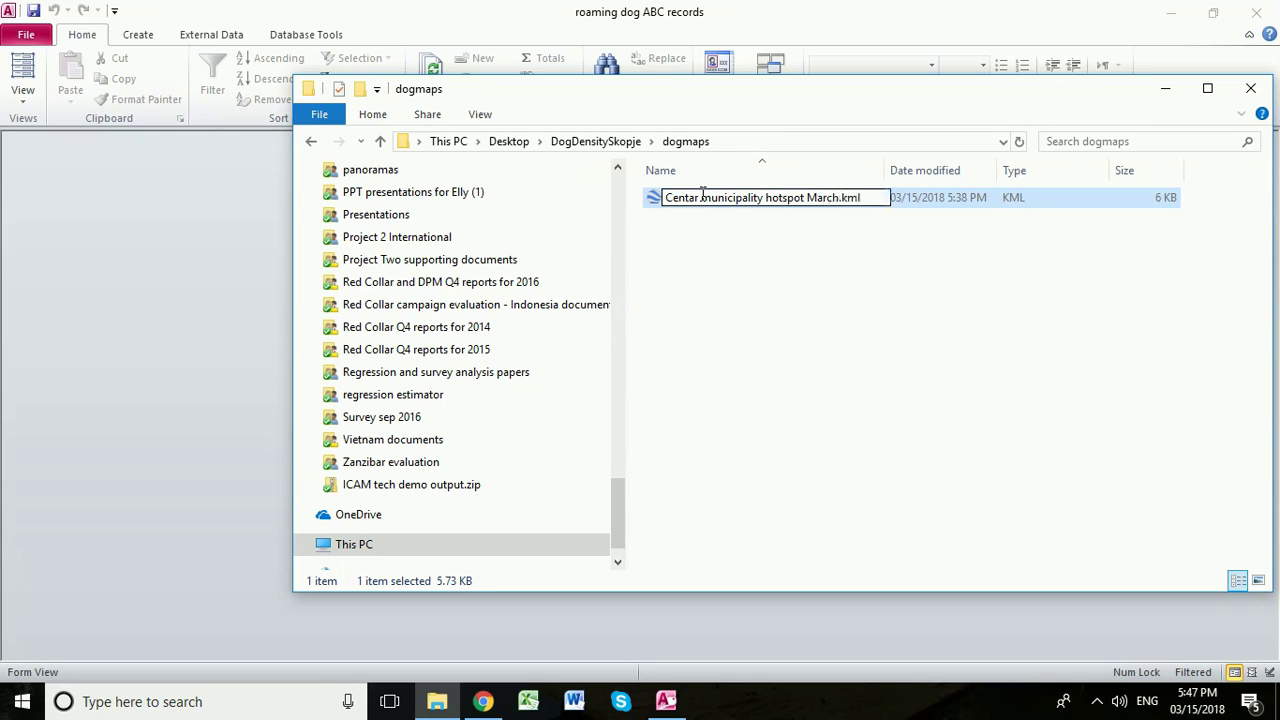
pyautogui.write(' 15 201')
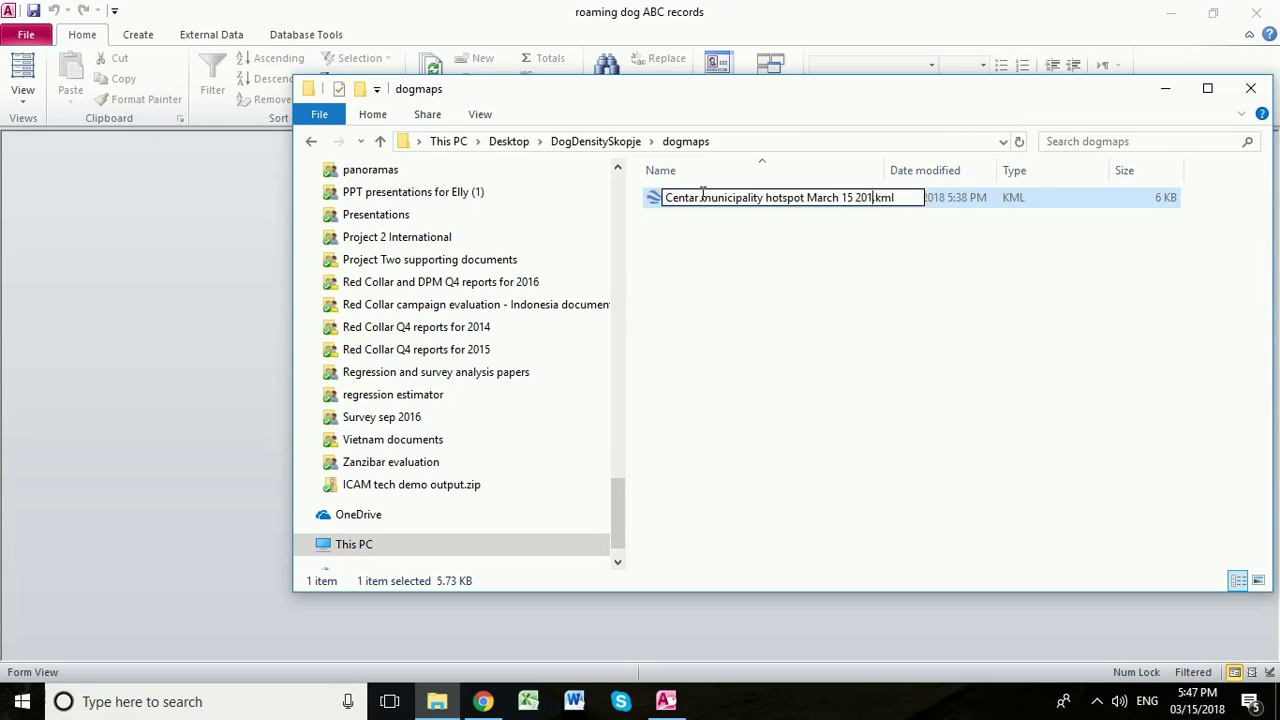
pyautogui.write('8')
pyautogui.click(764, 278)
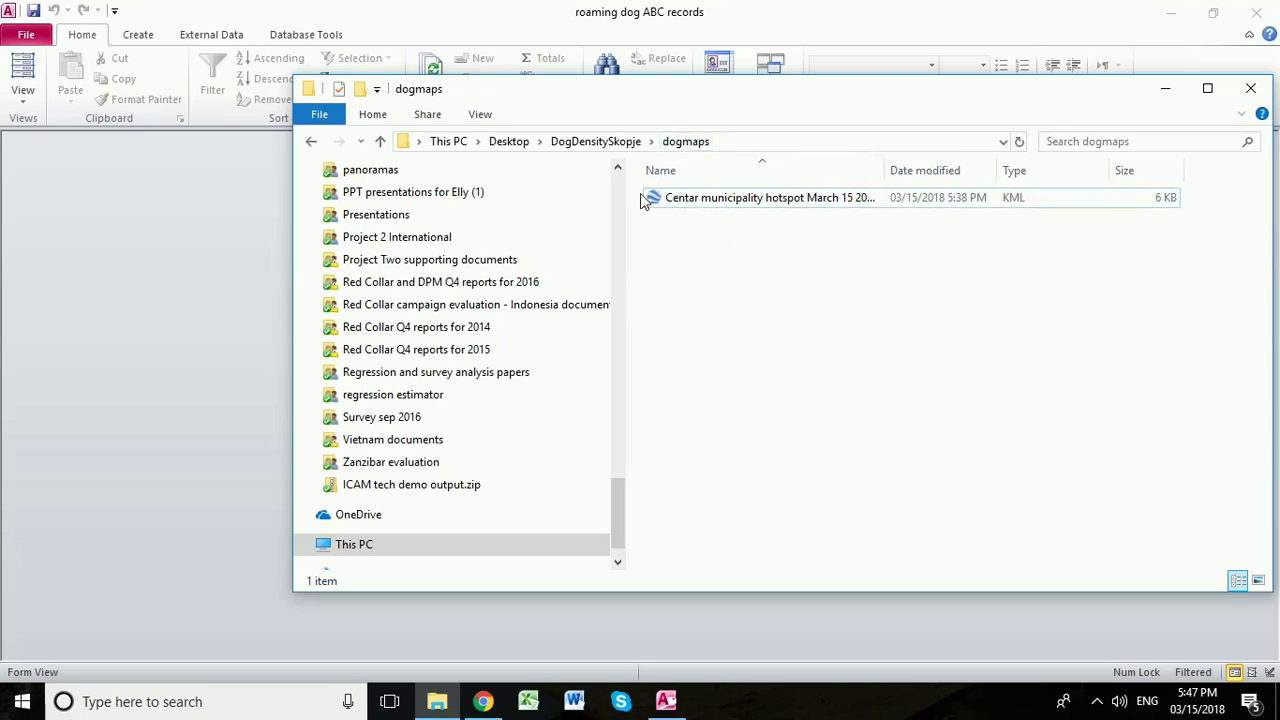
pyautogui.click(626, 142)
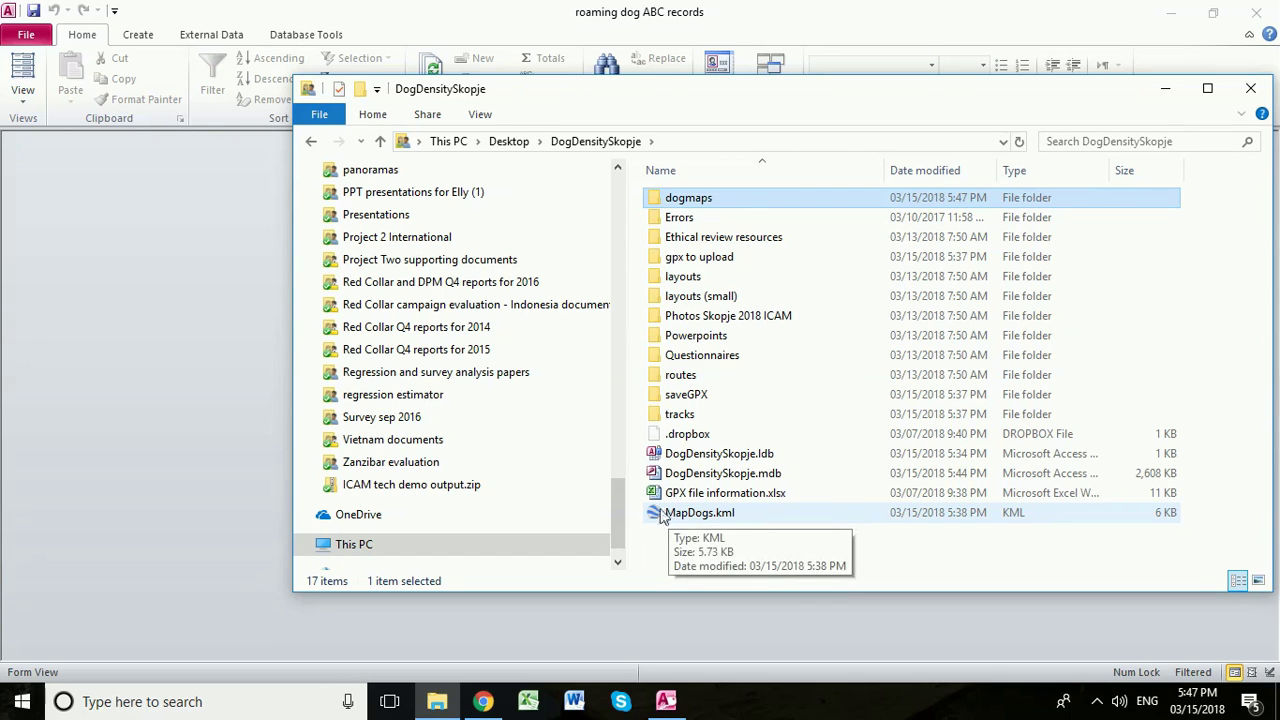
# - Make the KML file of sighting locations for survey 69 on the Centra municipality unbiased route in the Access tracks form
pyautogui.click(177, 445)
pyautogui.click(586, 277)
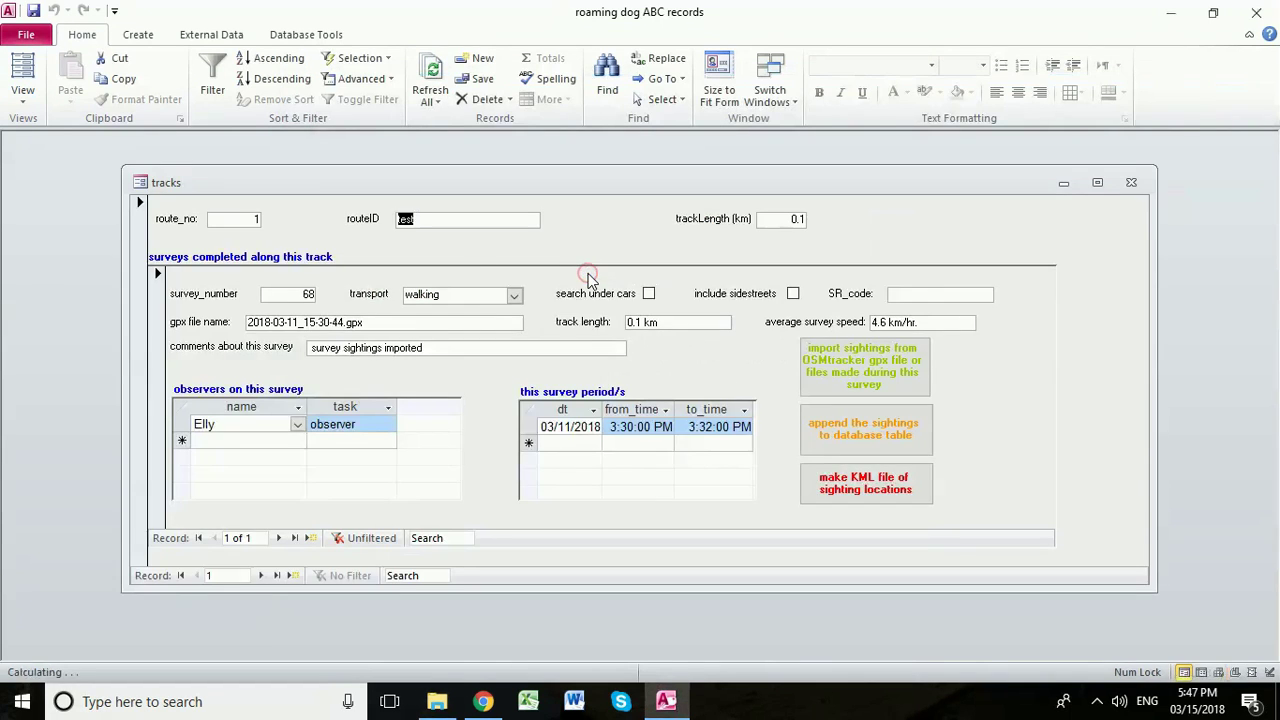
pyautogui.click(258, 576)
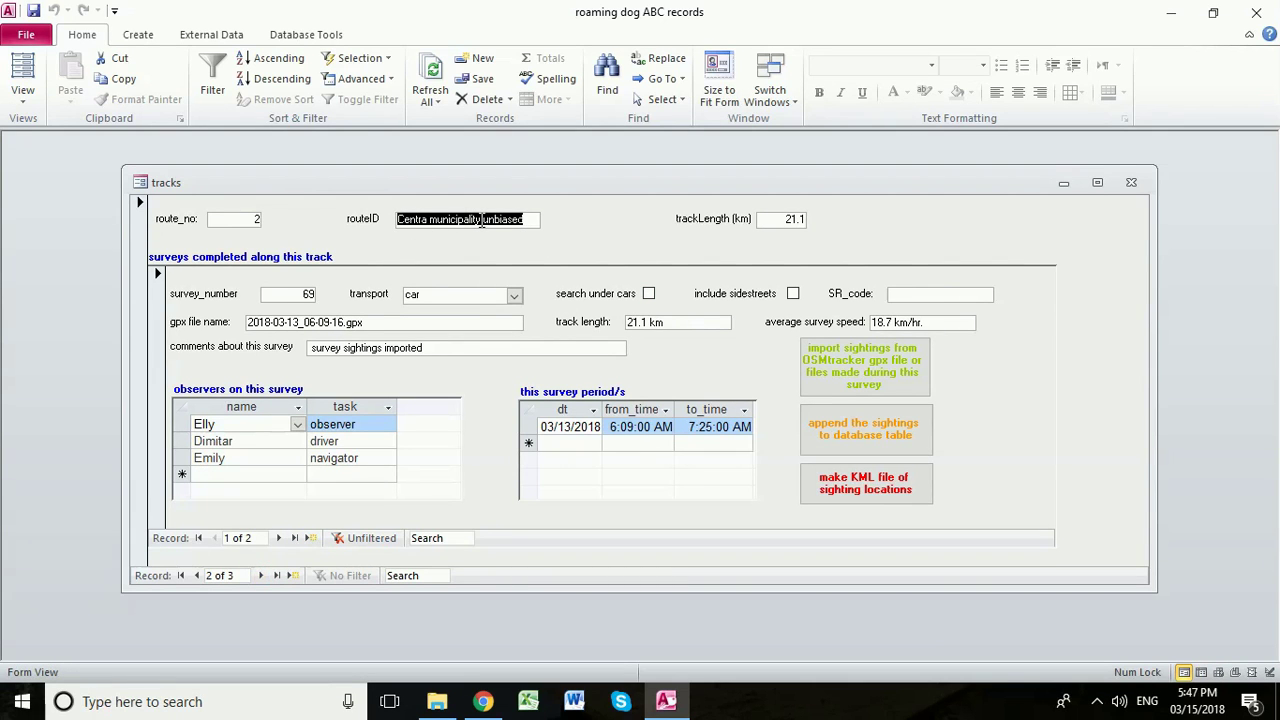
pyautogui.click(826, 492)
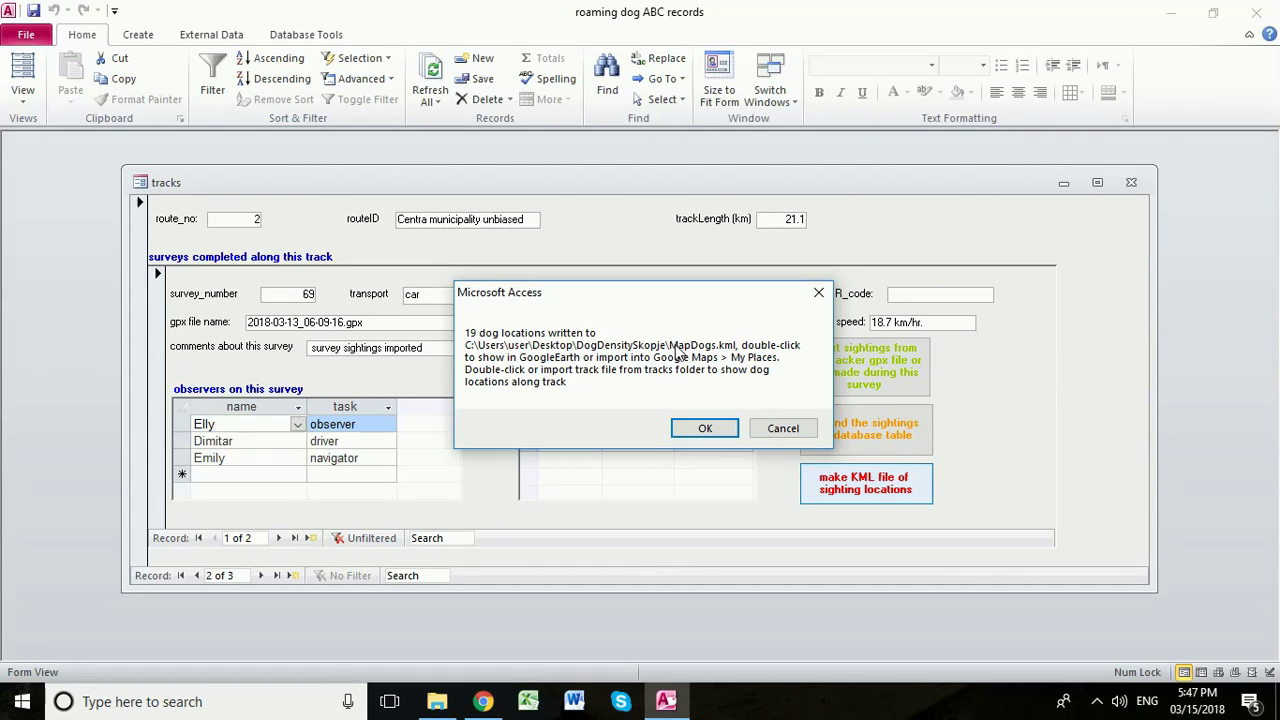
# - Open MapDogs.kml from the DogDensitySkopje folder in Google Earth, view the survey 69 sightings, and close it discarding the temporary places
pyautogui.click(705, 428)
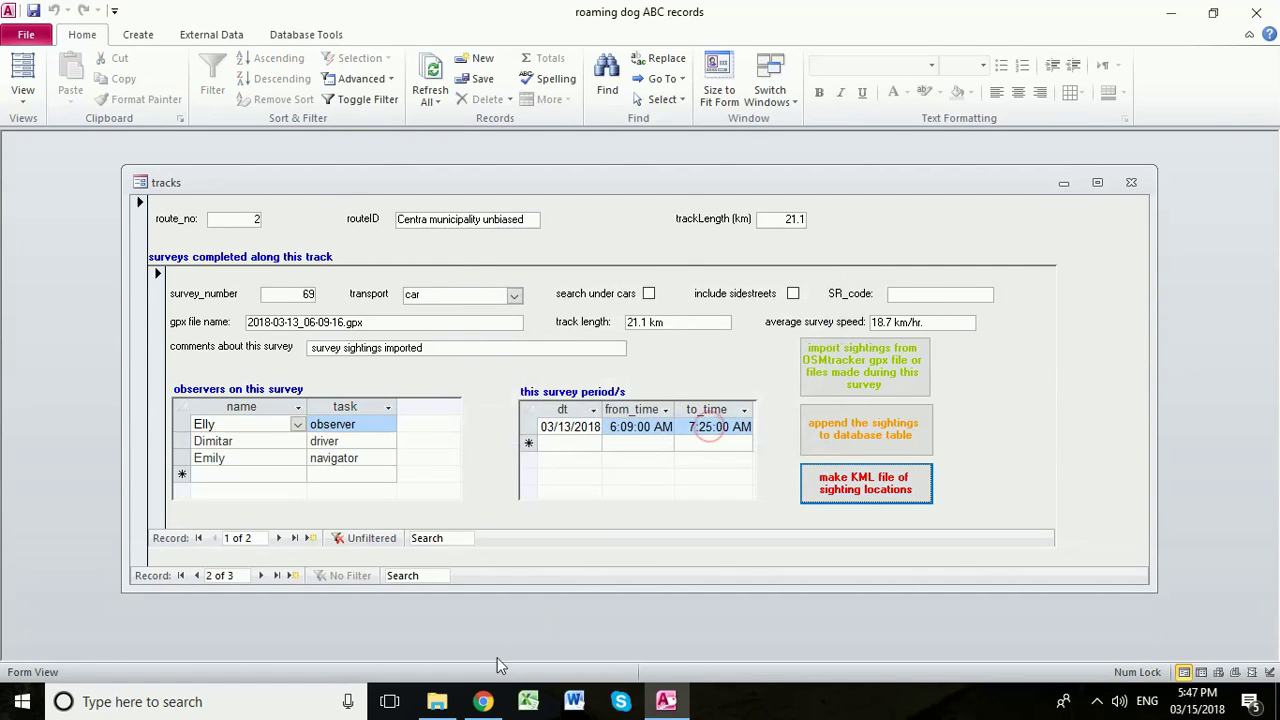
pyautogui.click(439, 702)
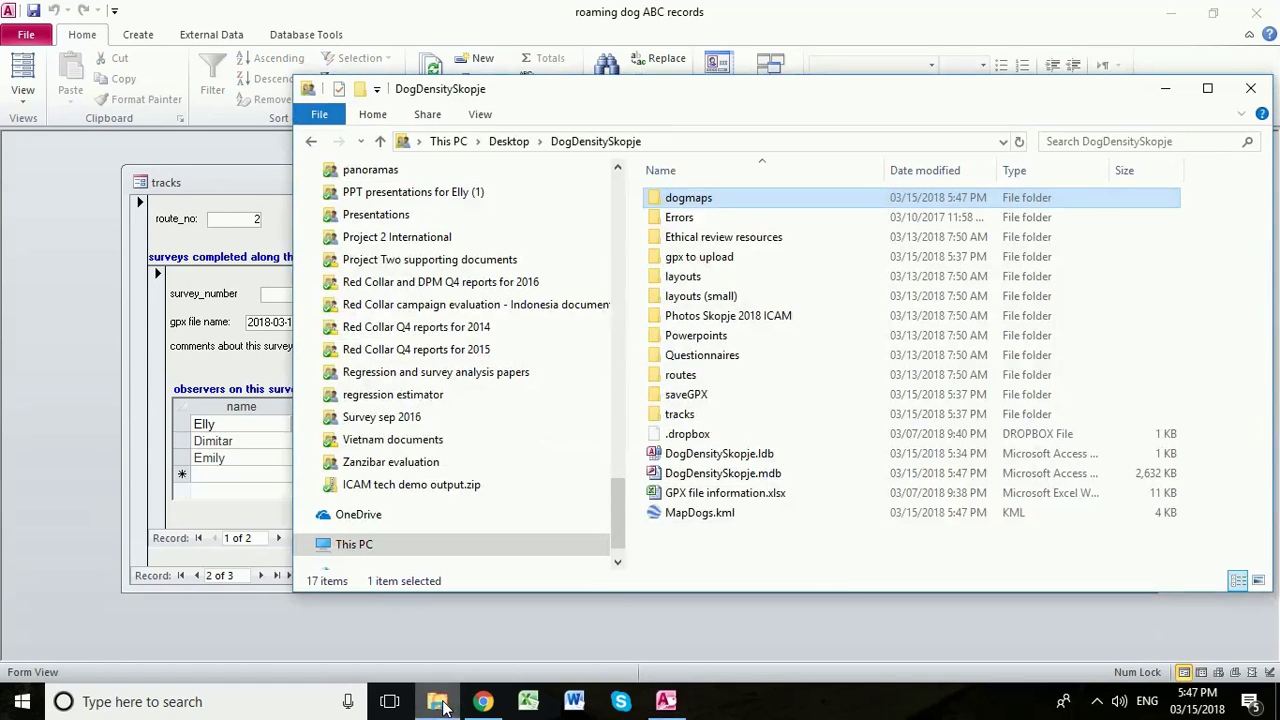
pyautogui.doubleClick(697, 518)
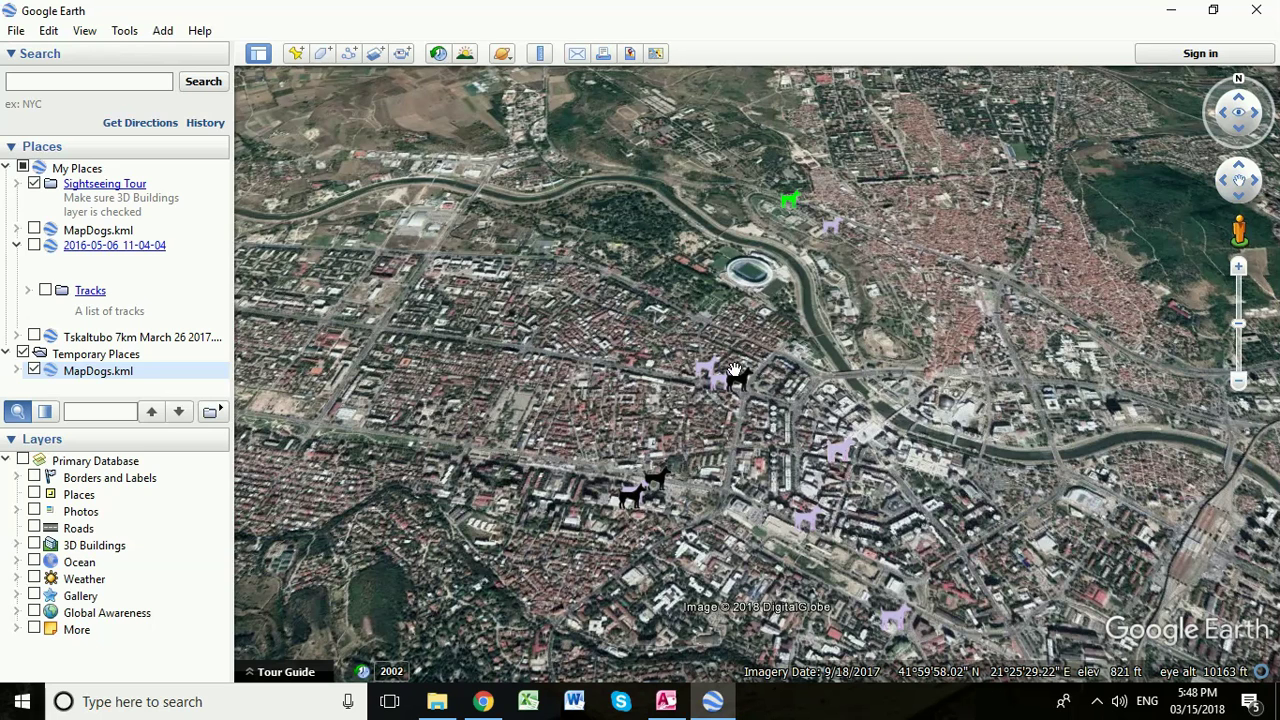
pyautogui.click(1256, 12)
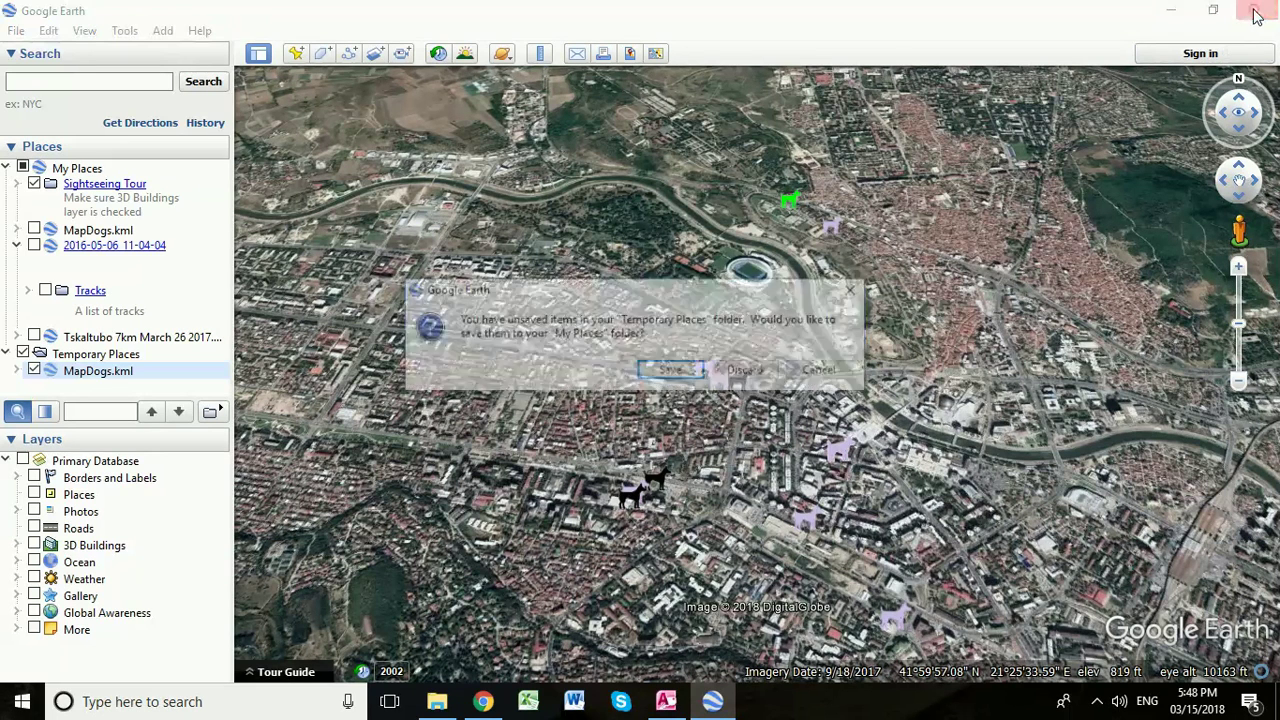
pyautogui.click(745, 373)
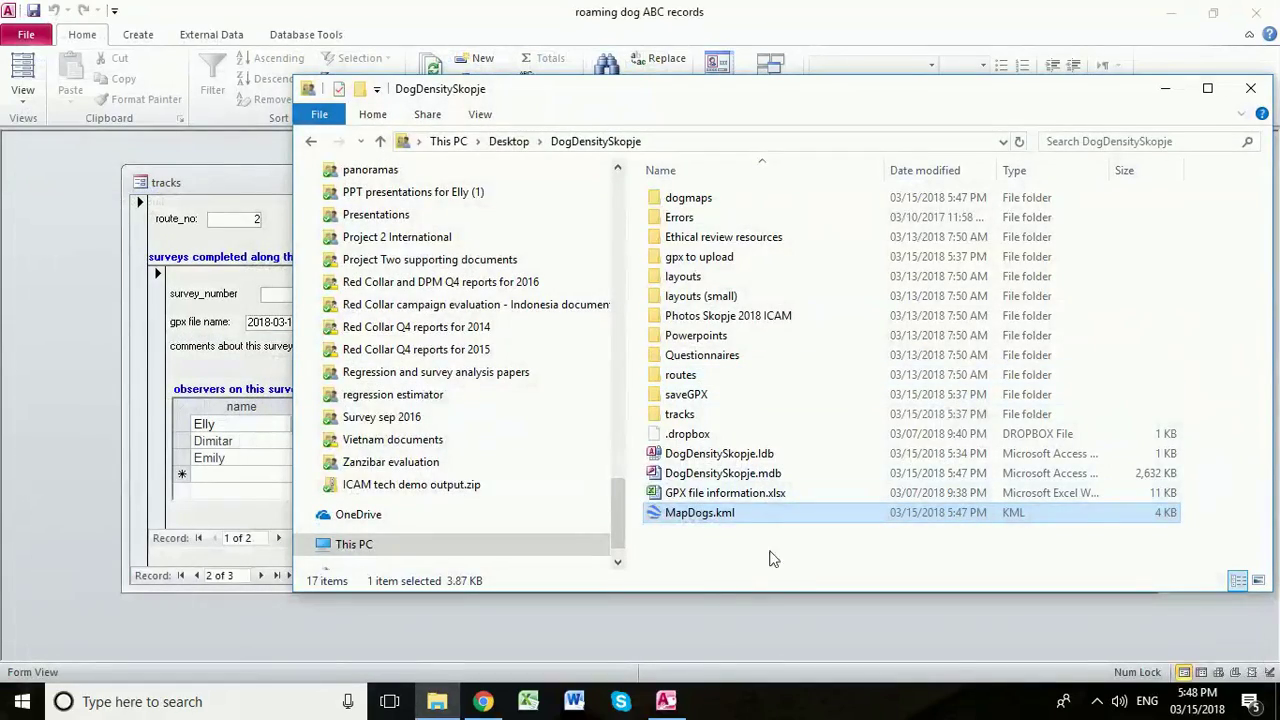
pyautogui.click(701, 631)
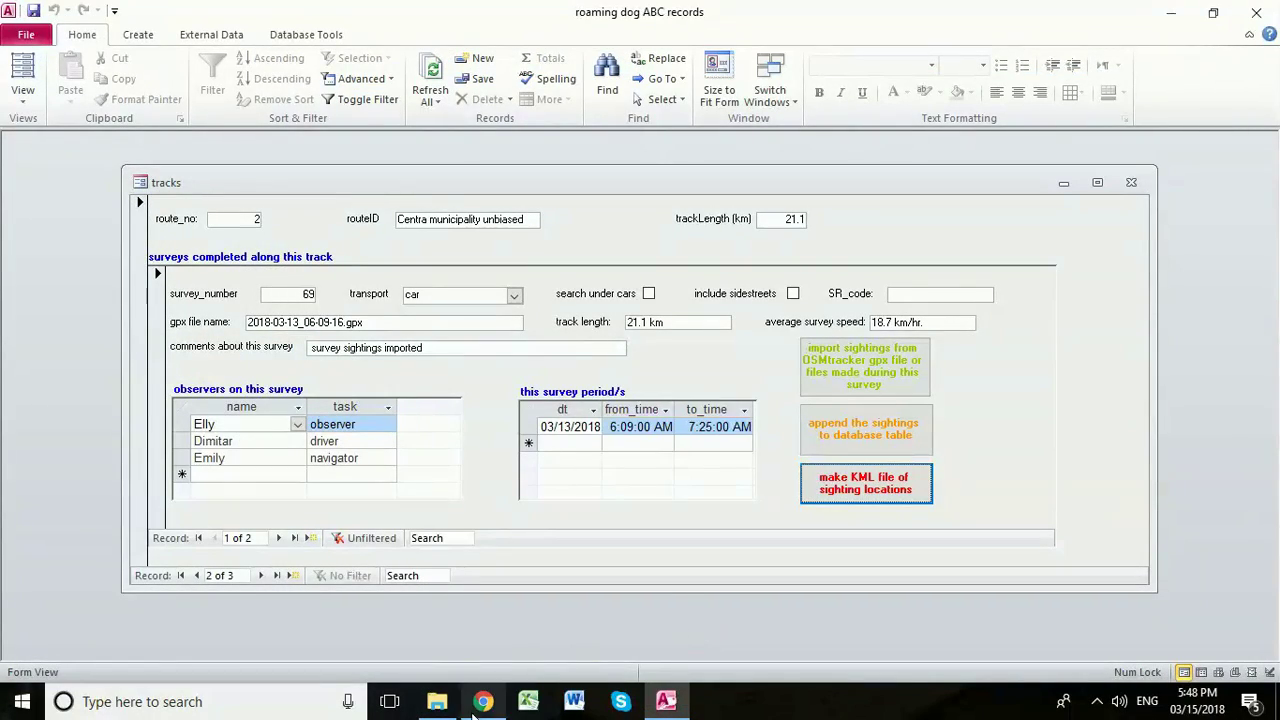
# - Switch to Chrome and open the Google My Maps page in a new tab by searching for My maps
pyautogui.moveTo(482, 703)
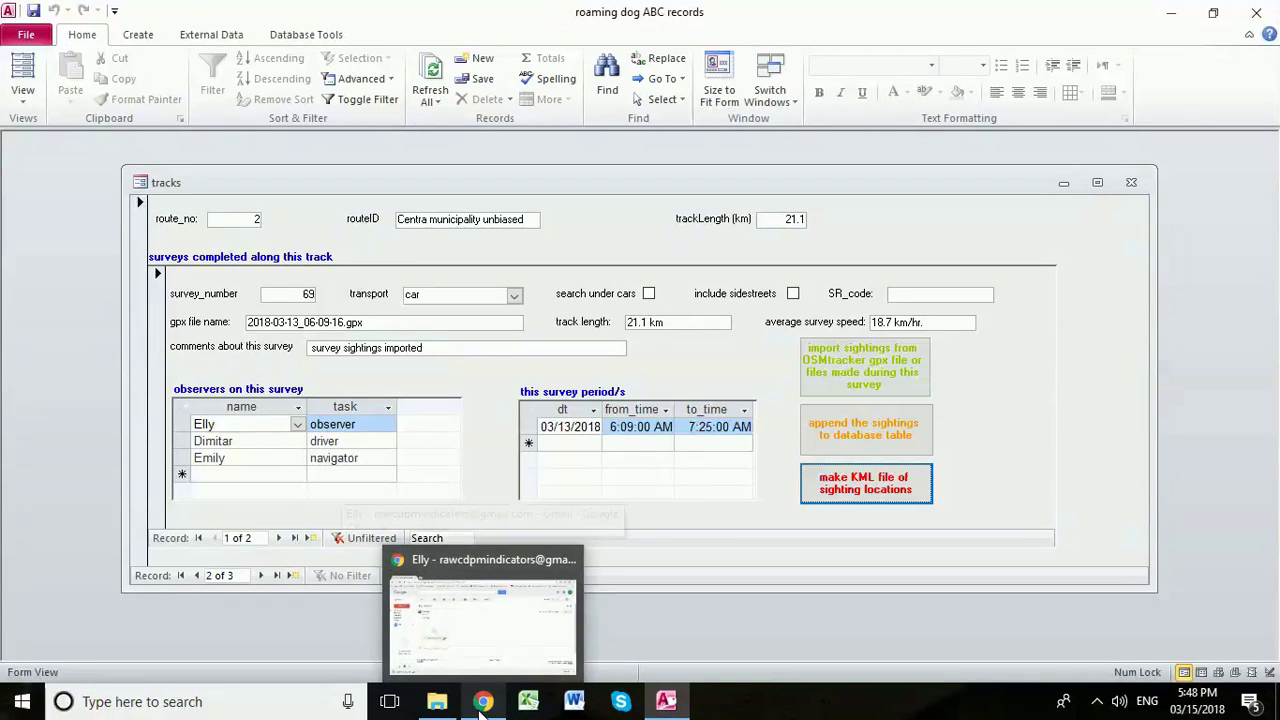
pyautogui.click(481, 705)
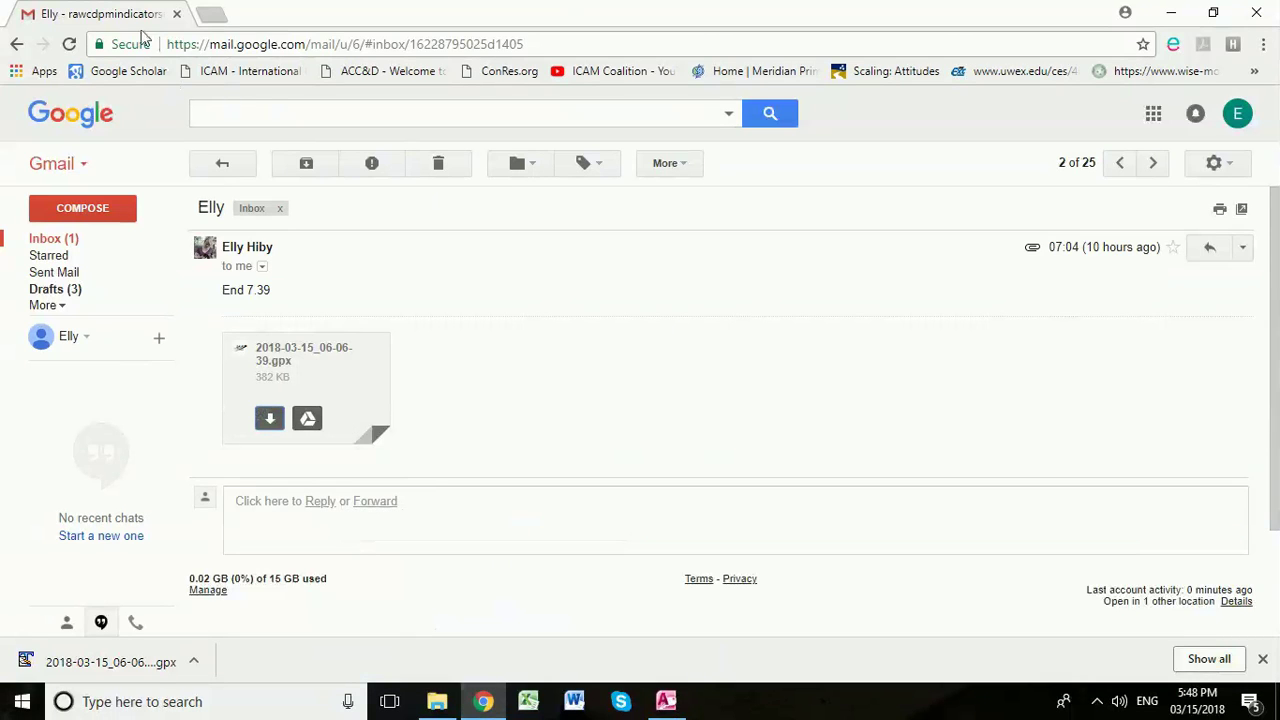
pyautogui.click(209, 14)
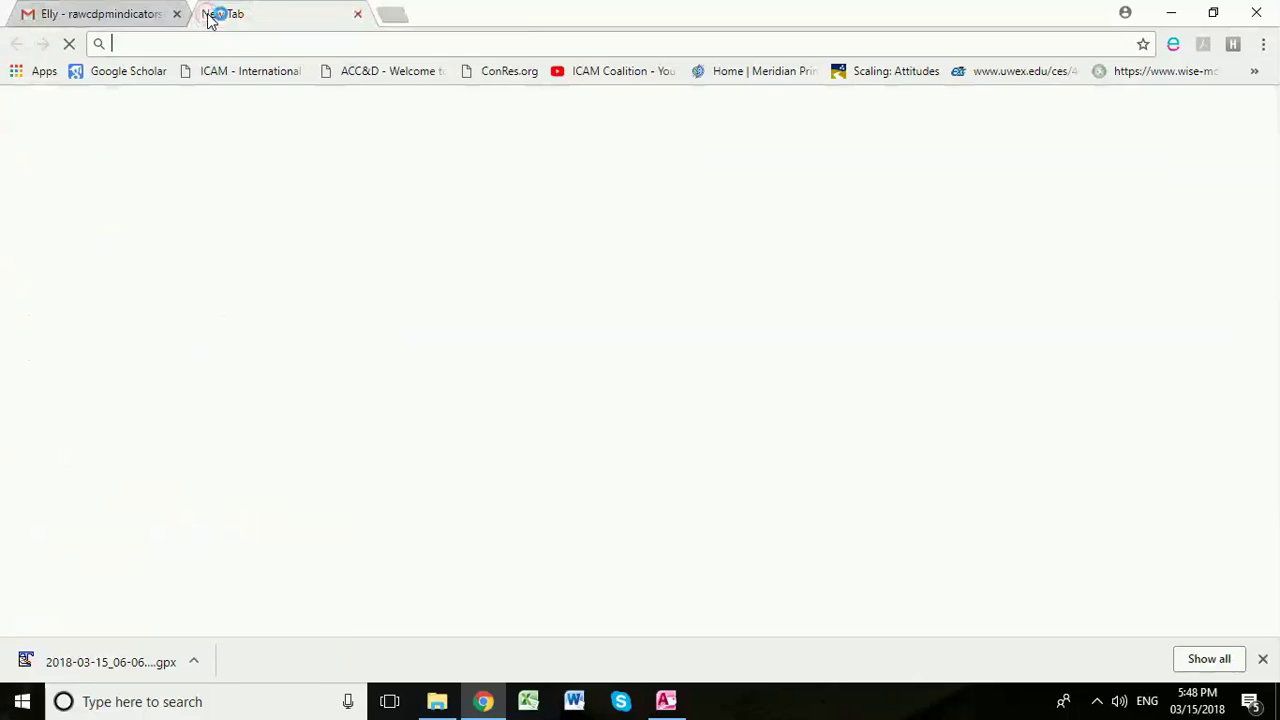
pyautogui.write('My maps')
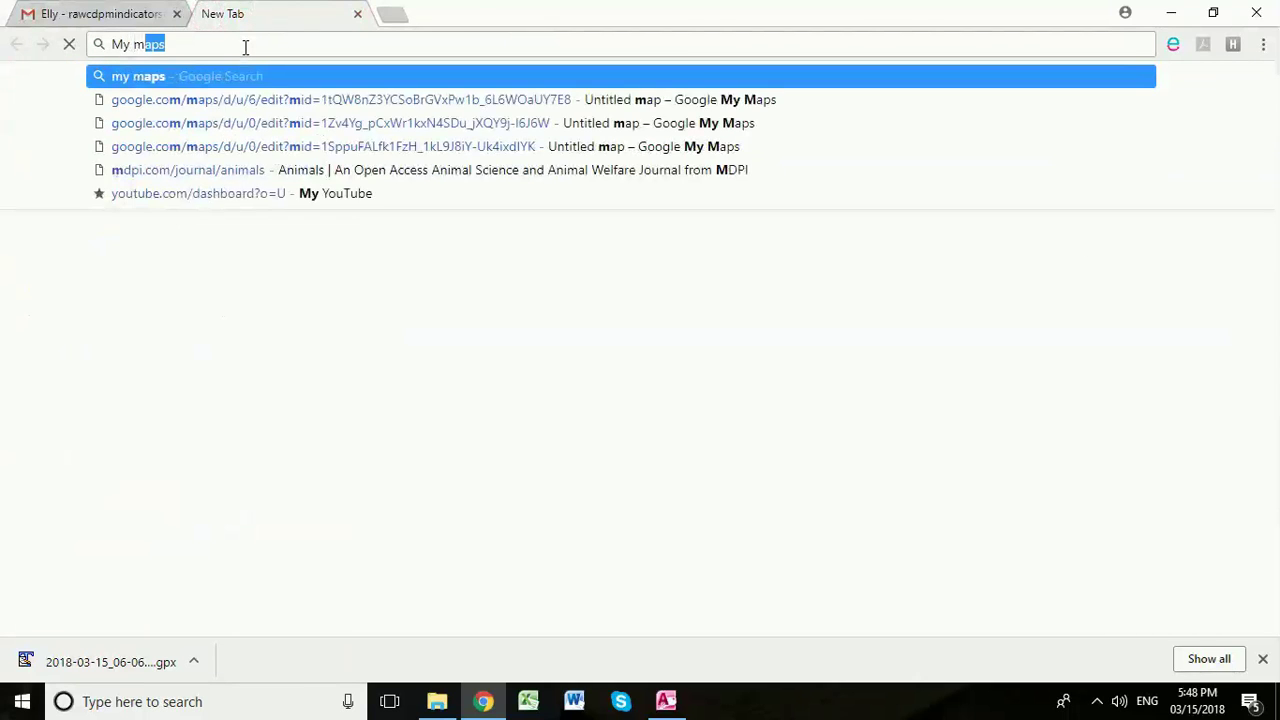
pyautogui.press('Return')
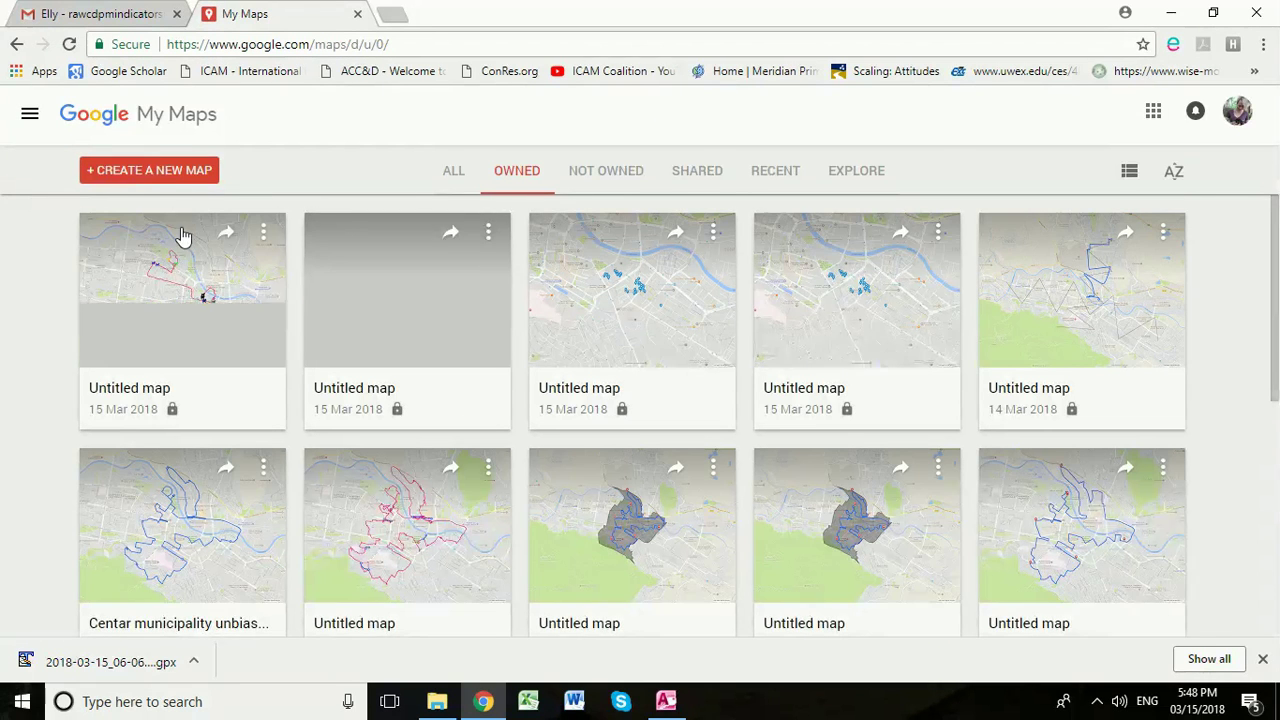
# - Switch My Maps to the same Google account as the open Gmail inbox
pyautogui.click(1237, 111)
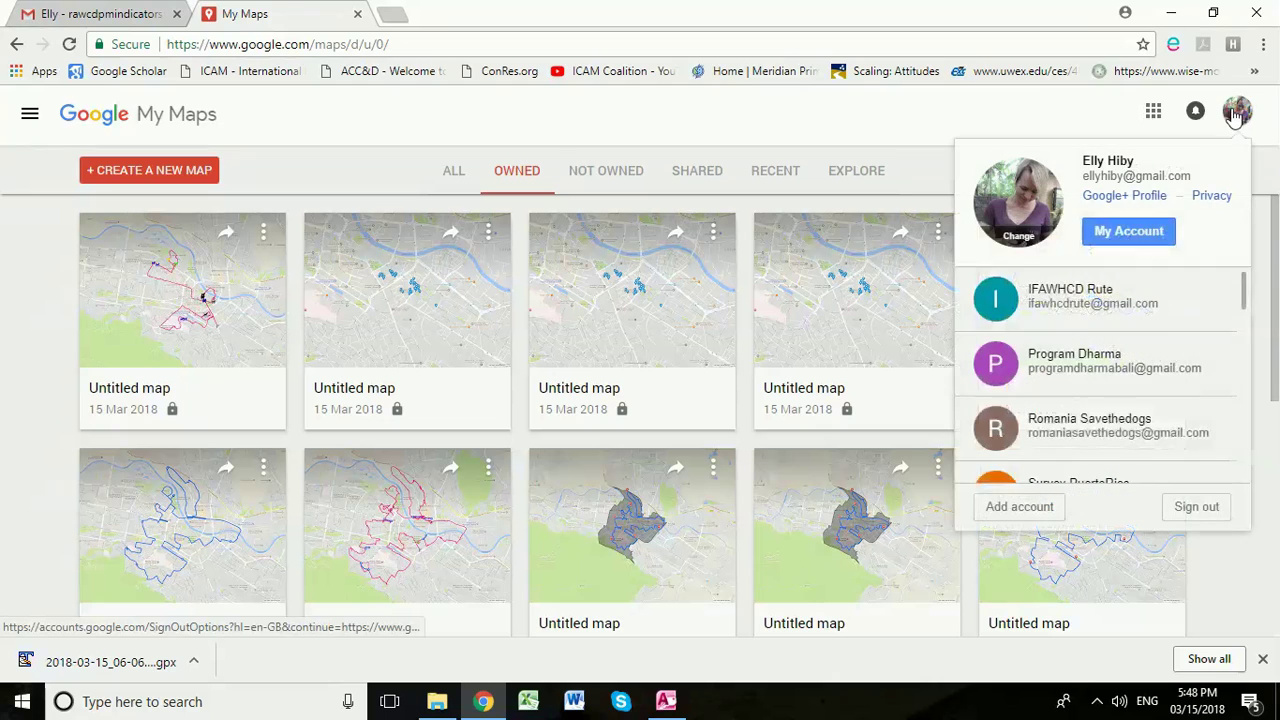
pyautogui.scroll(-2, 1105, 382)
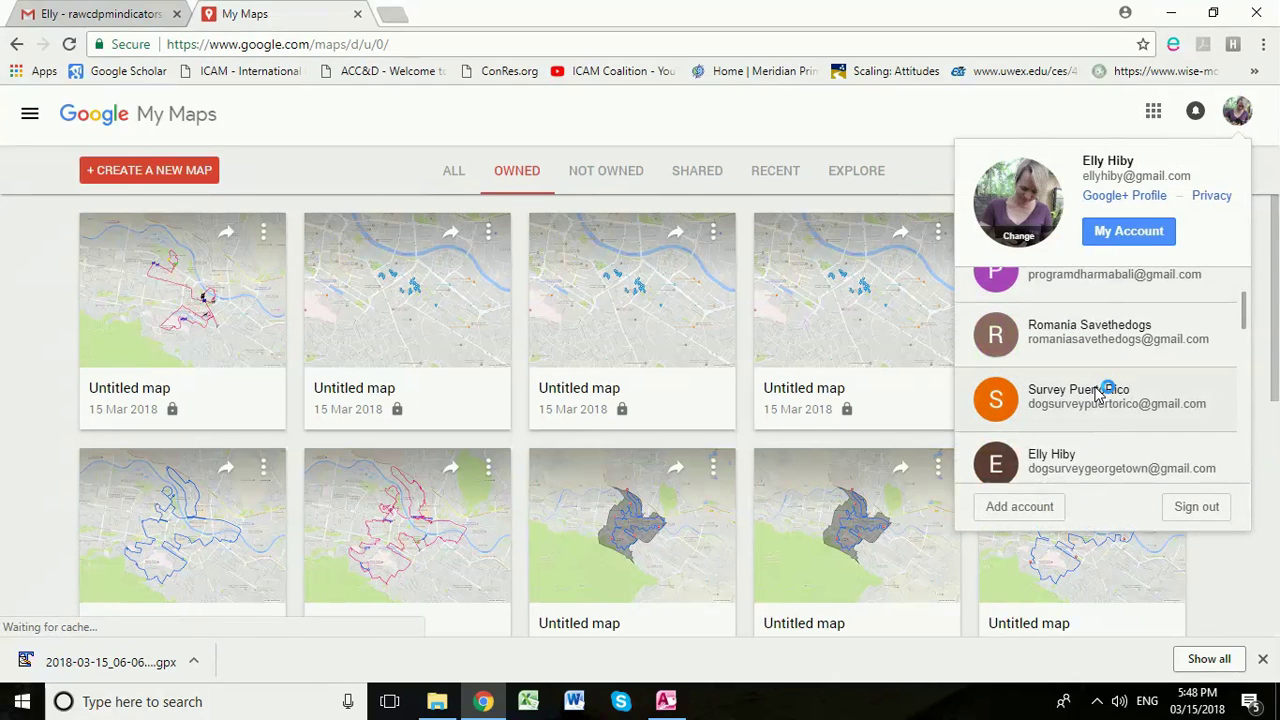
pyautogui.scroll(1, 1100, 390)
pyautogui.scroll(1, 1097, 392)
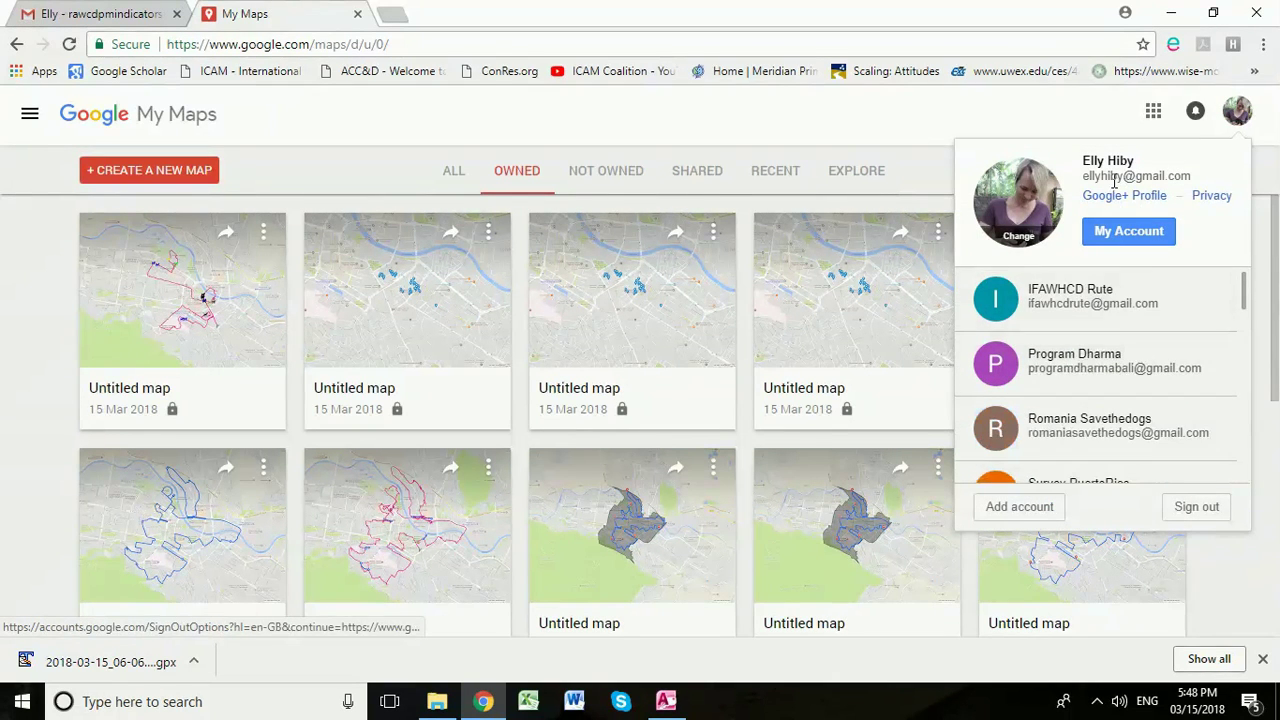
pyautogui.scroll(-4, 1114, 363)
pyautogui.scroll(5, 1120, 375)
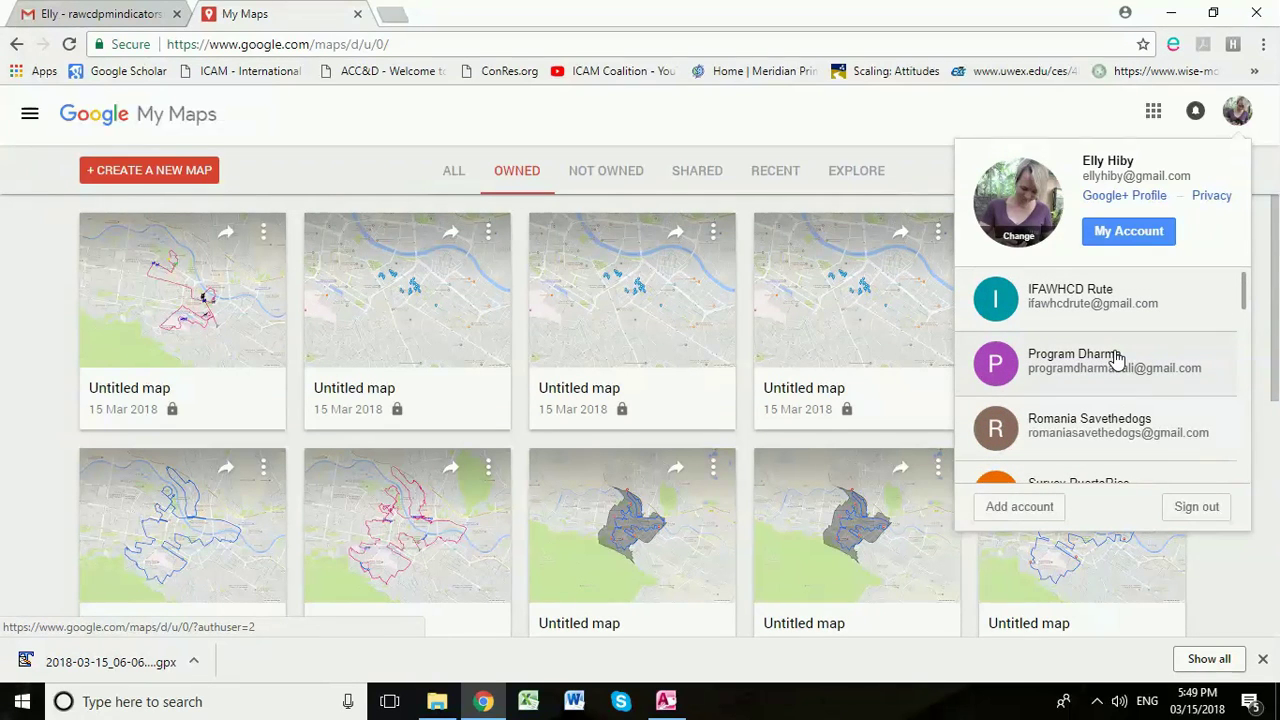
pyautogui.scroll(-2, 1117, 360)
pyautogui.scroll(-2, 1117, 360)
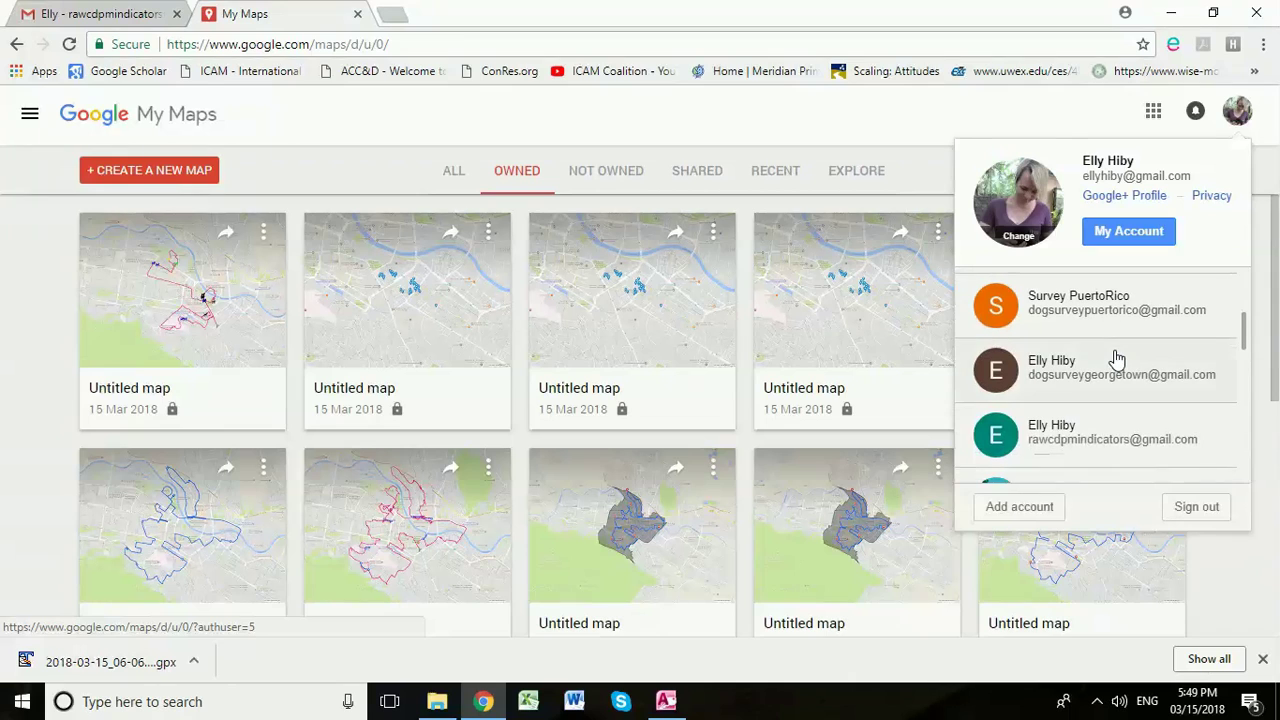
pyautogui.click(1089, 448)
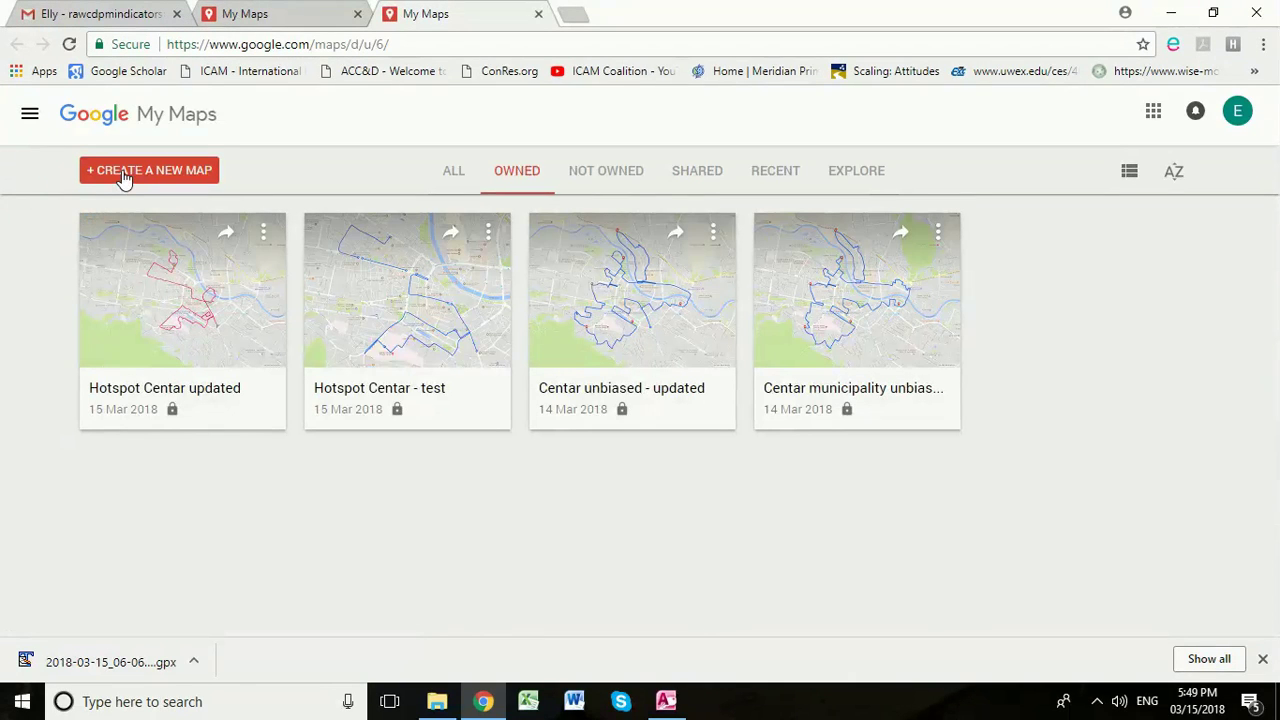
# - Create a new map and import the track 2018-03-15_06-06-39.kml from the tracks folder in DogDensitySkopje on the desktop
pyautogui.click(122, 175)
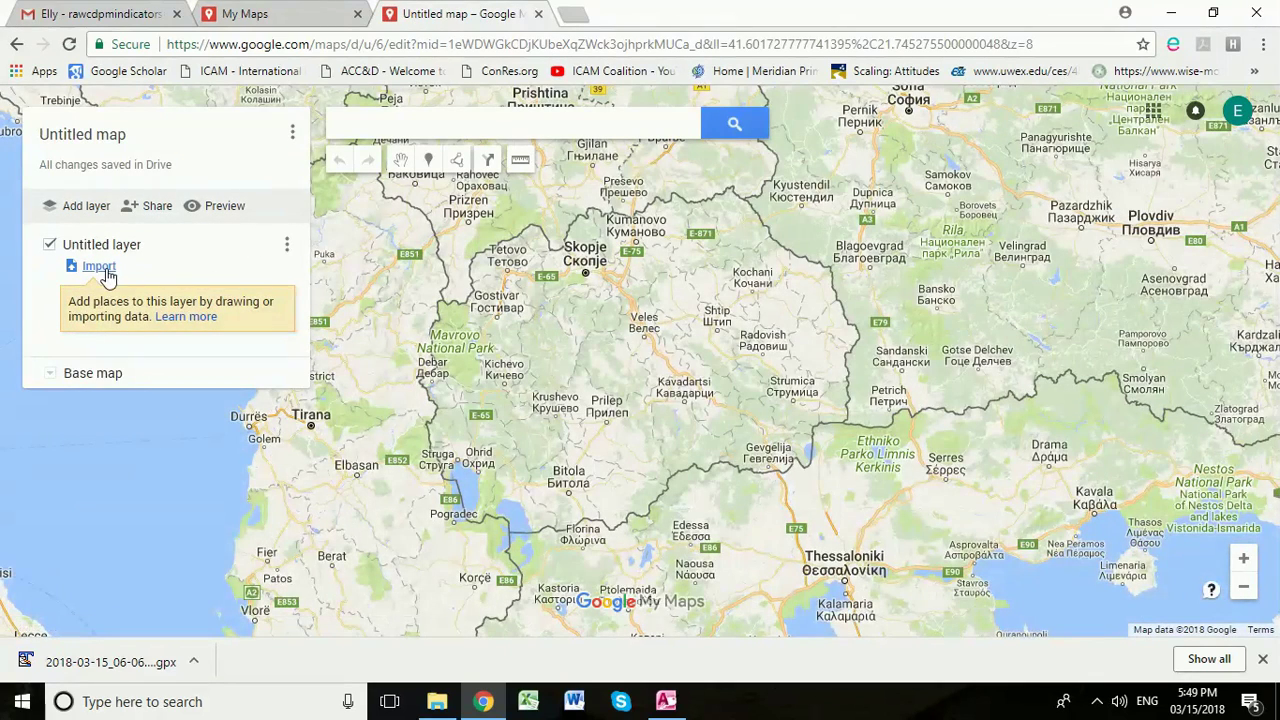
pyautogui.click(100, 268)
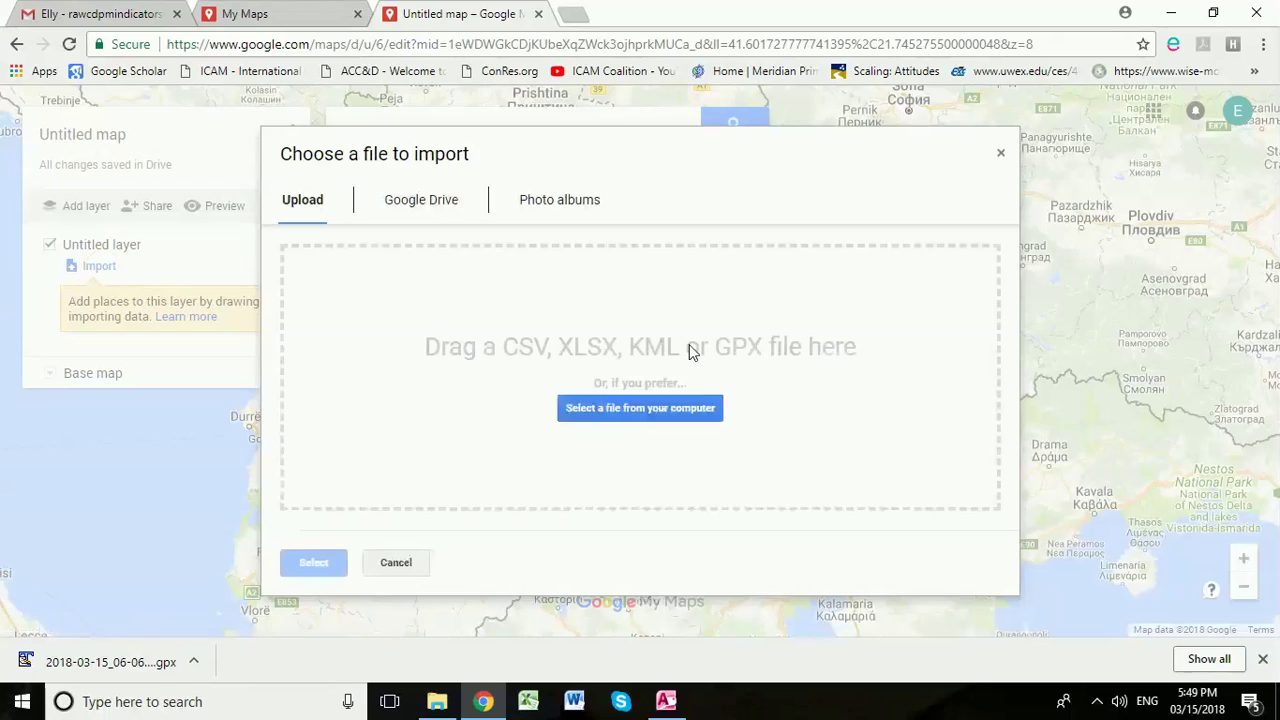
pyautogui.click(680, 412)
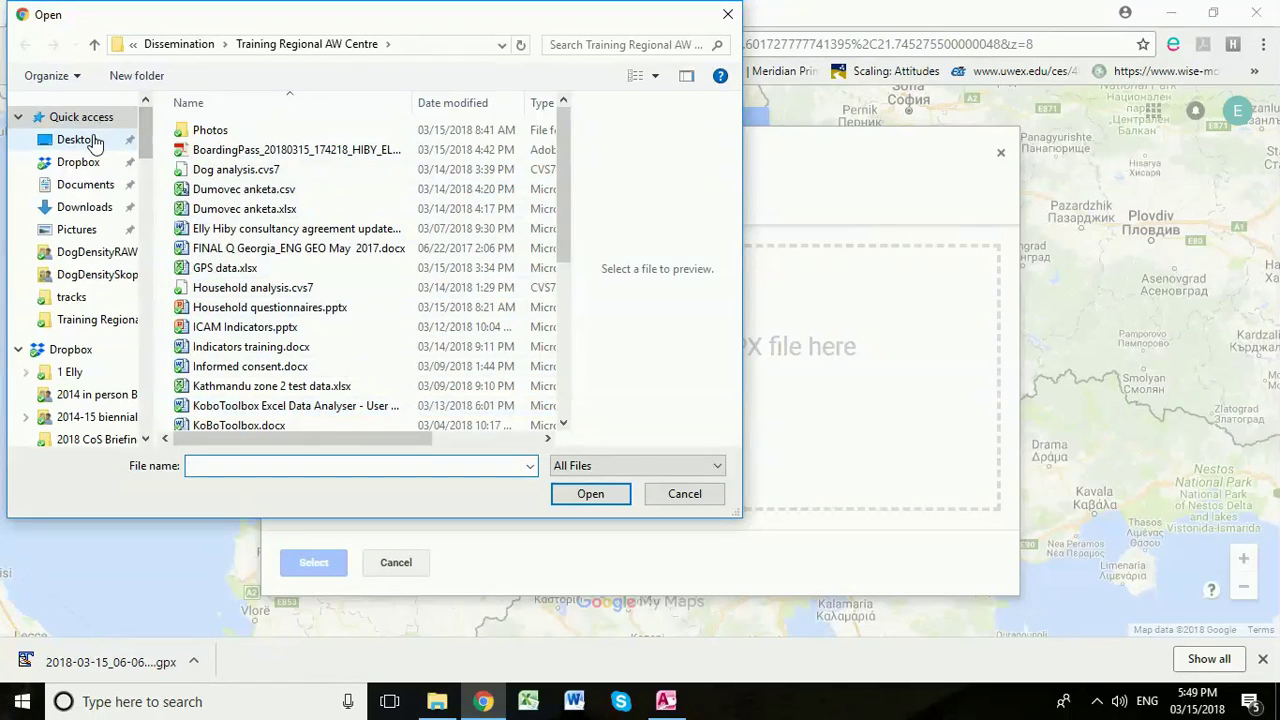
pyautogui.click(95, 141)
pyautogui.click(249, 160)
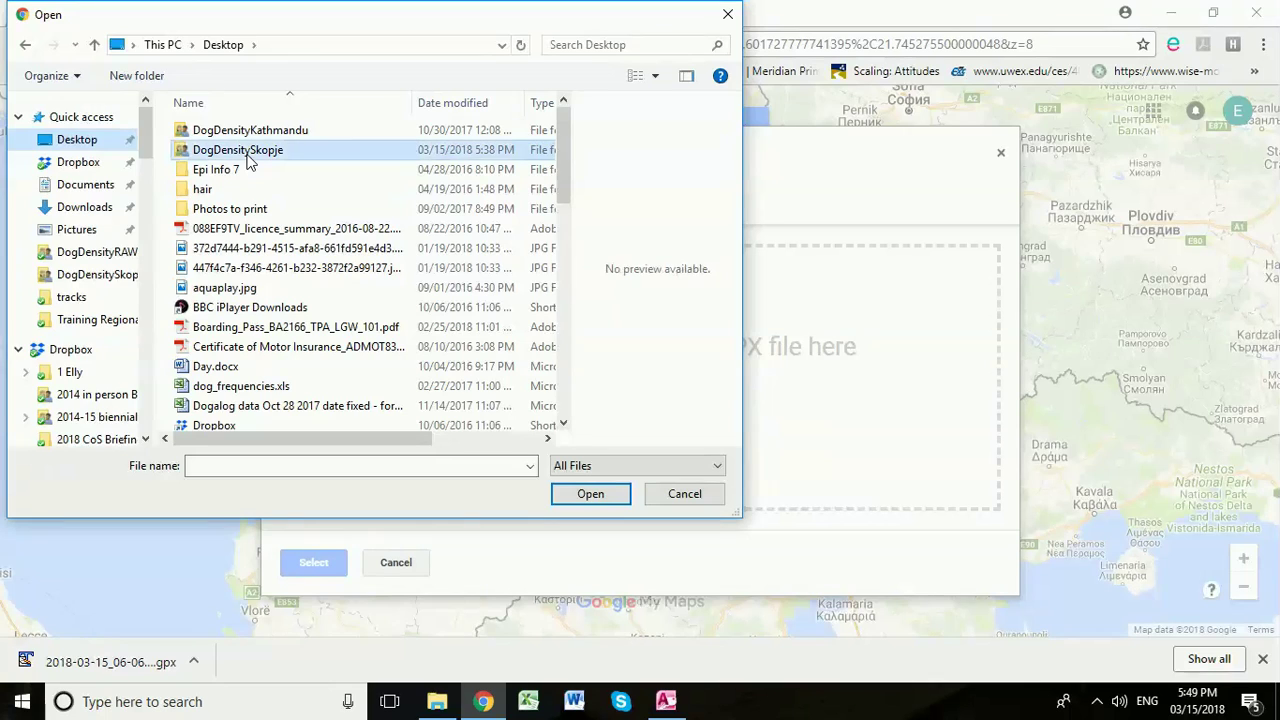
pyautogui.doubleClick(249, 160)
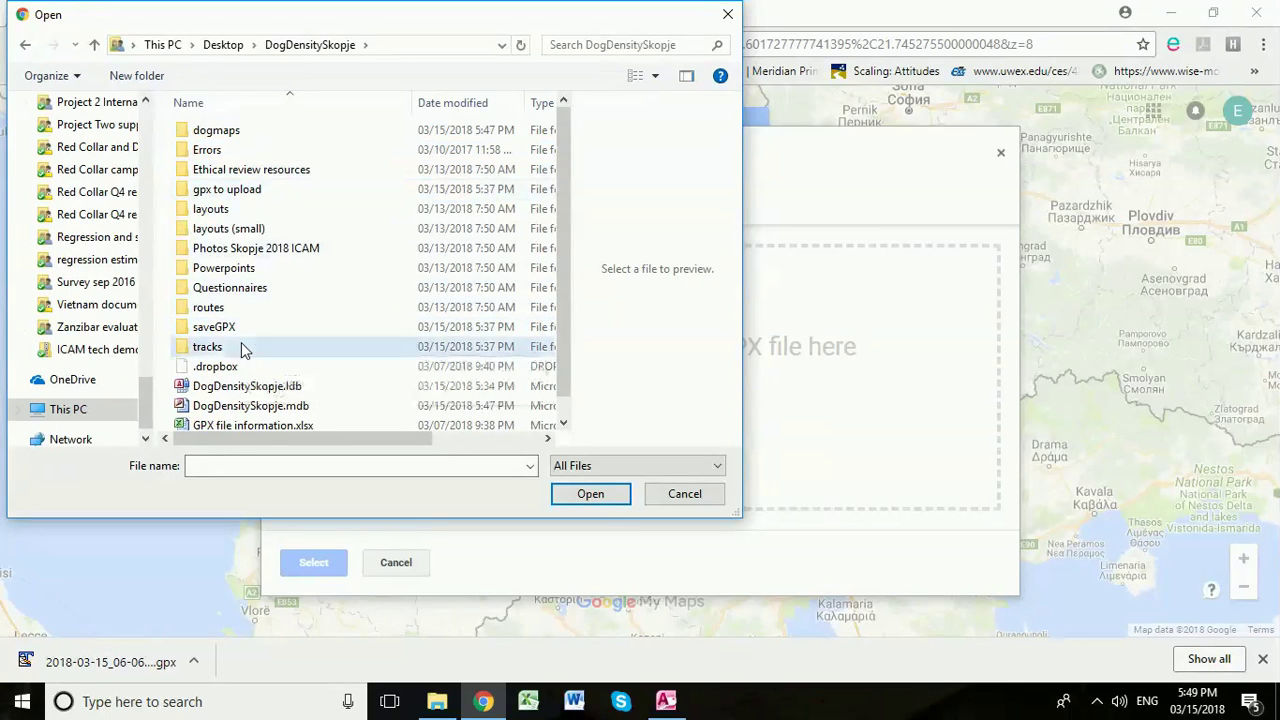
pyautogui.doubleClick(243, 347)
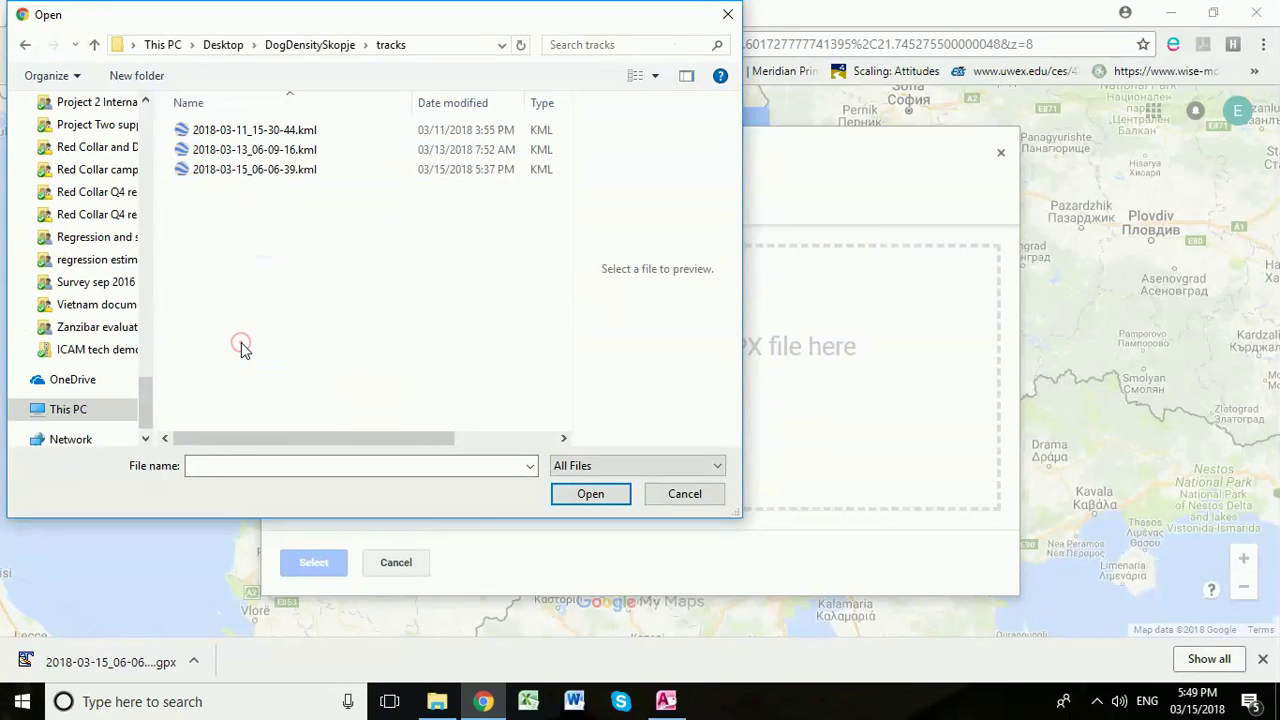
pyautogui.doubleClick(243, 170)
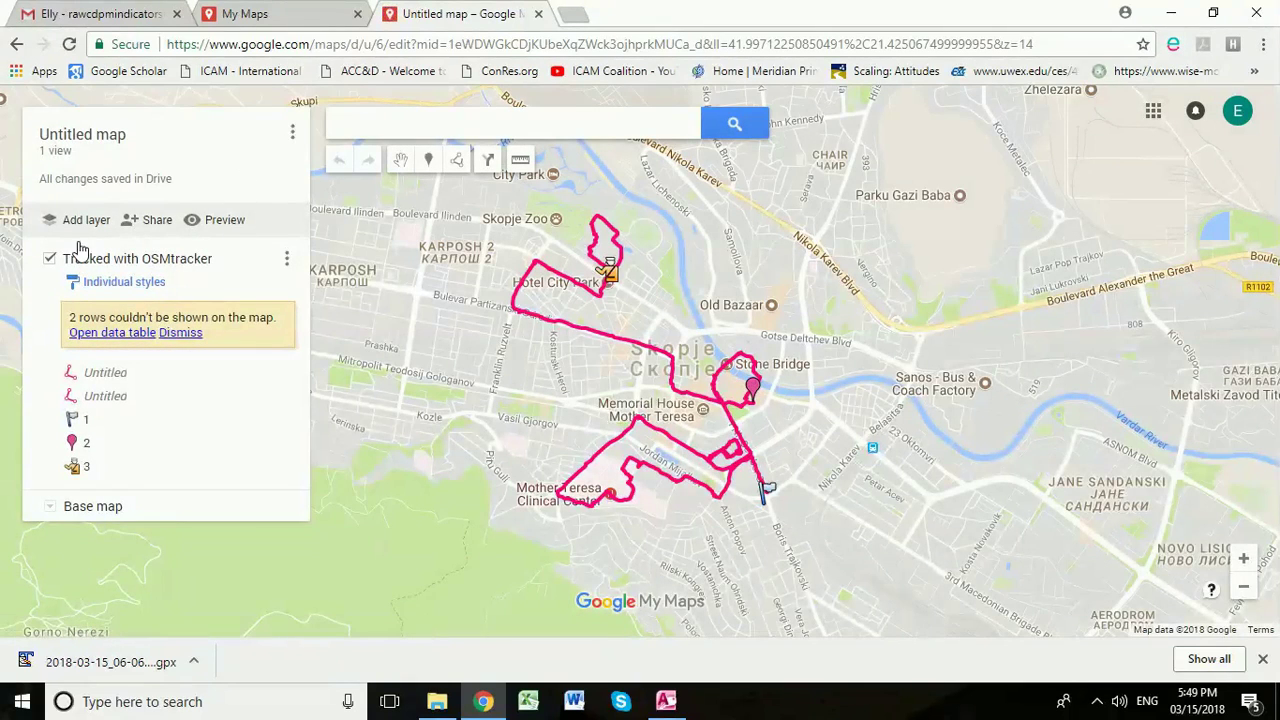
# - Add a second layer, import the Centar municipality hotspot March 15 2018 KML from the dogmaps folder, and view the sightings along the track
pyautogui.click(86, 220)
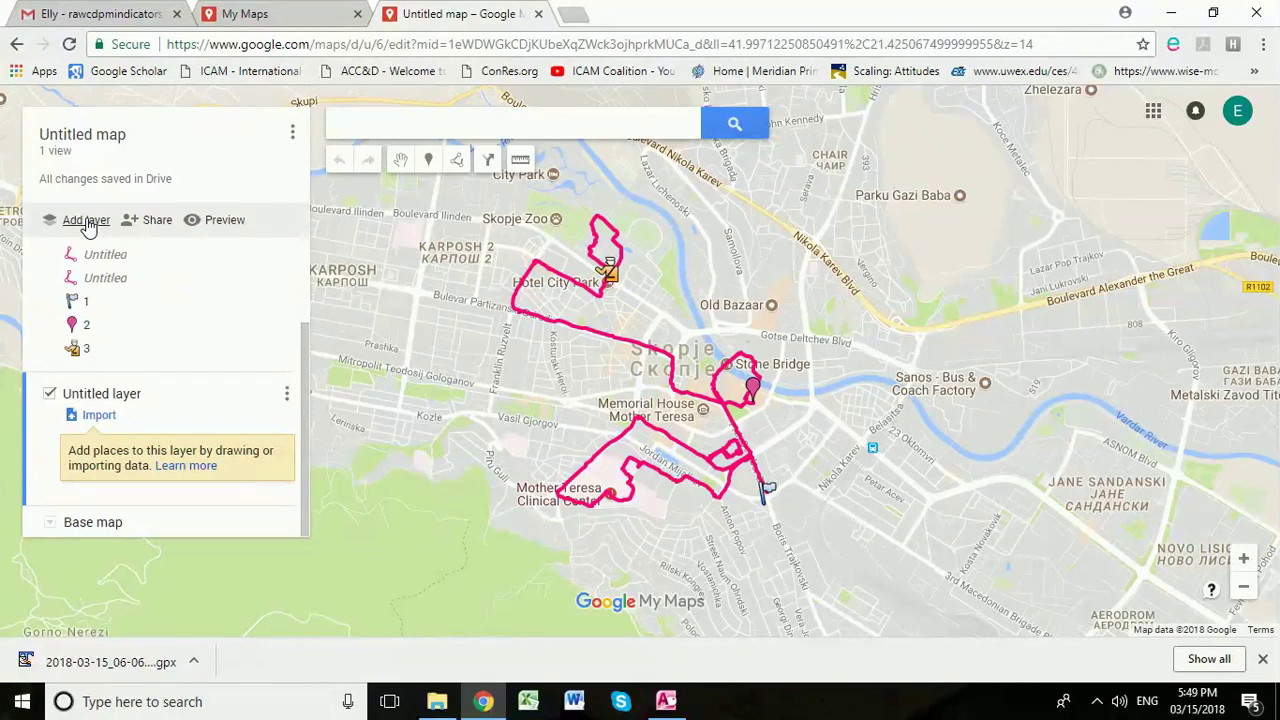
pyautogui.click(101, 416)
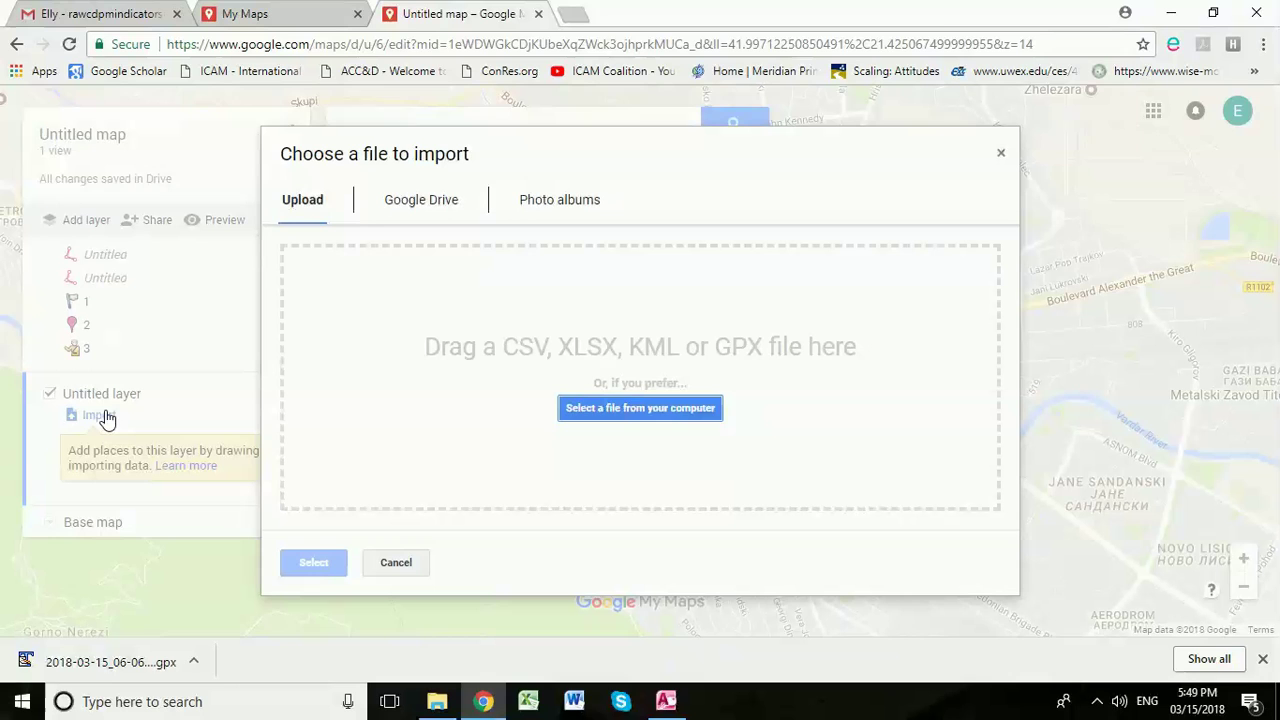
pyautogui.click(639, 407)
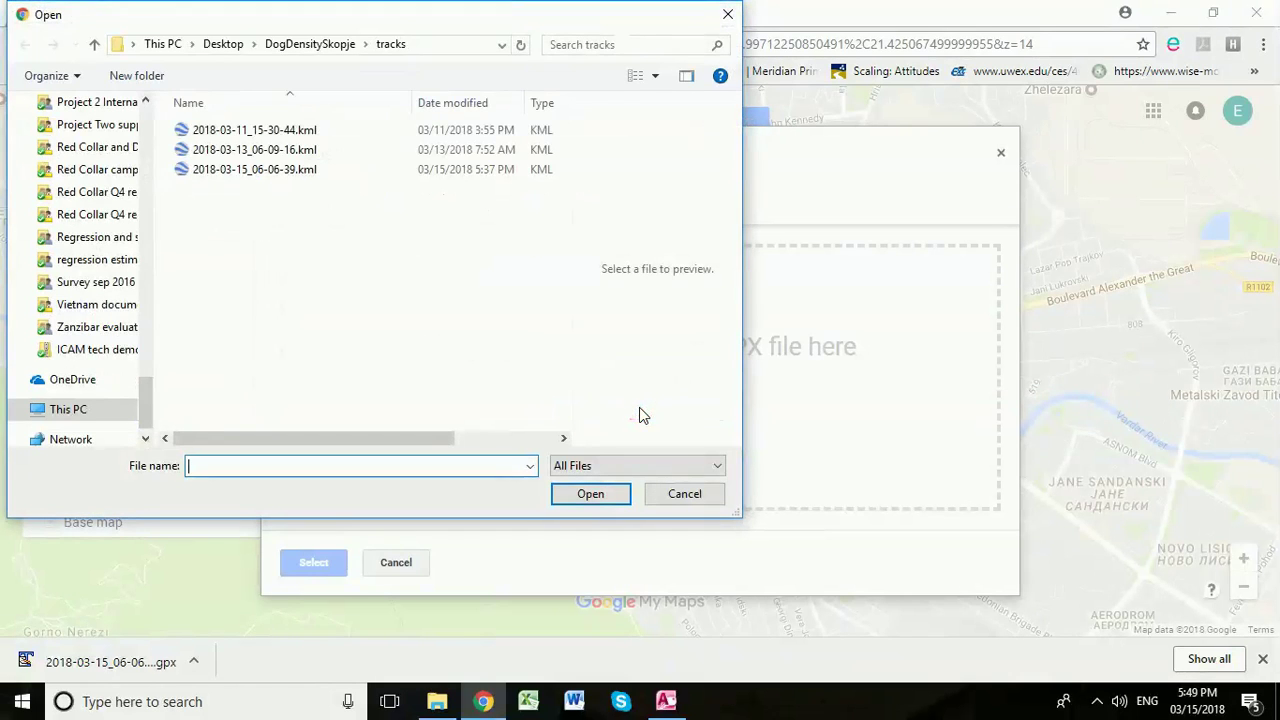
pyautogui.click(310, 44)
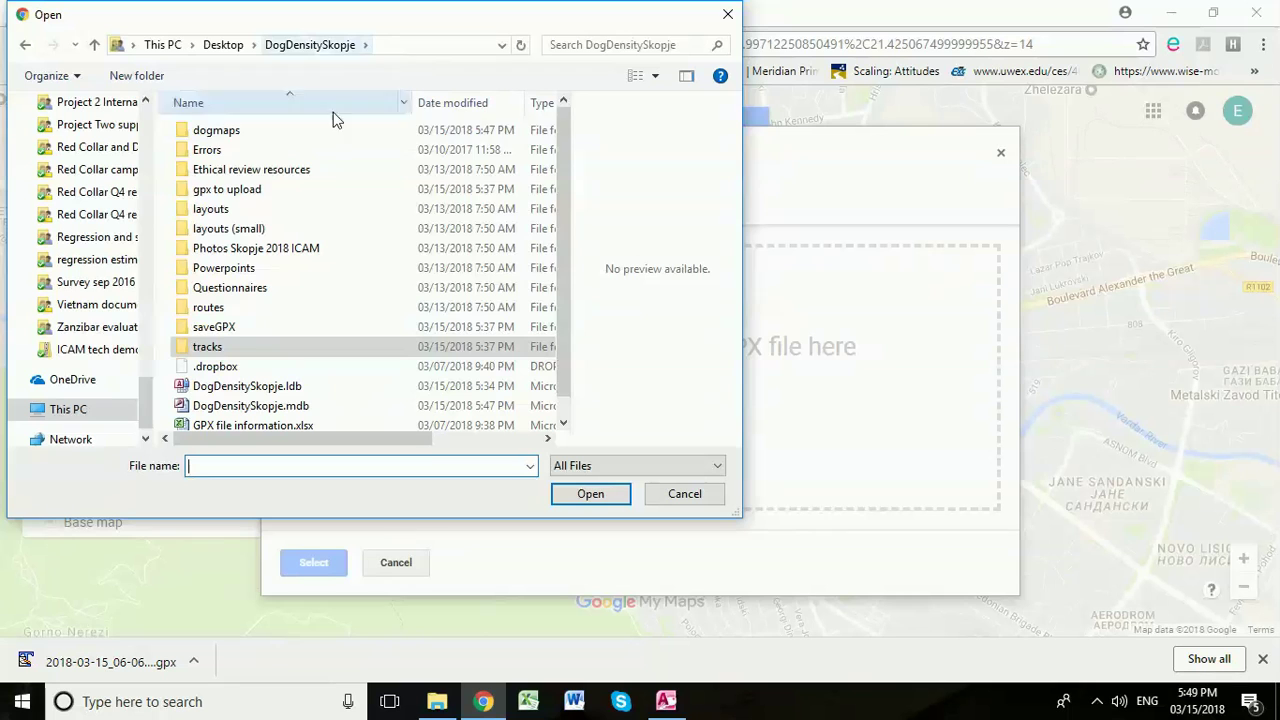
pyautogui.doubleClick(213, 134)
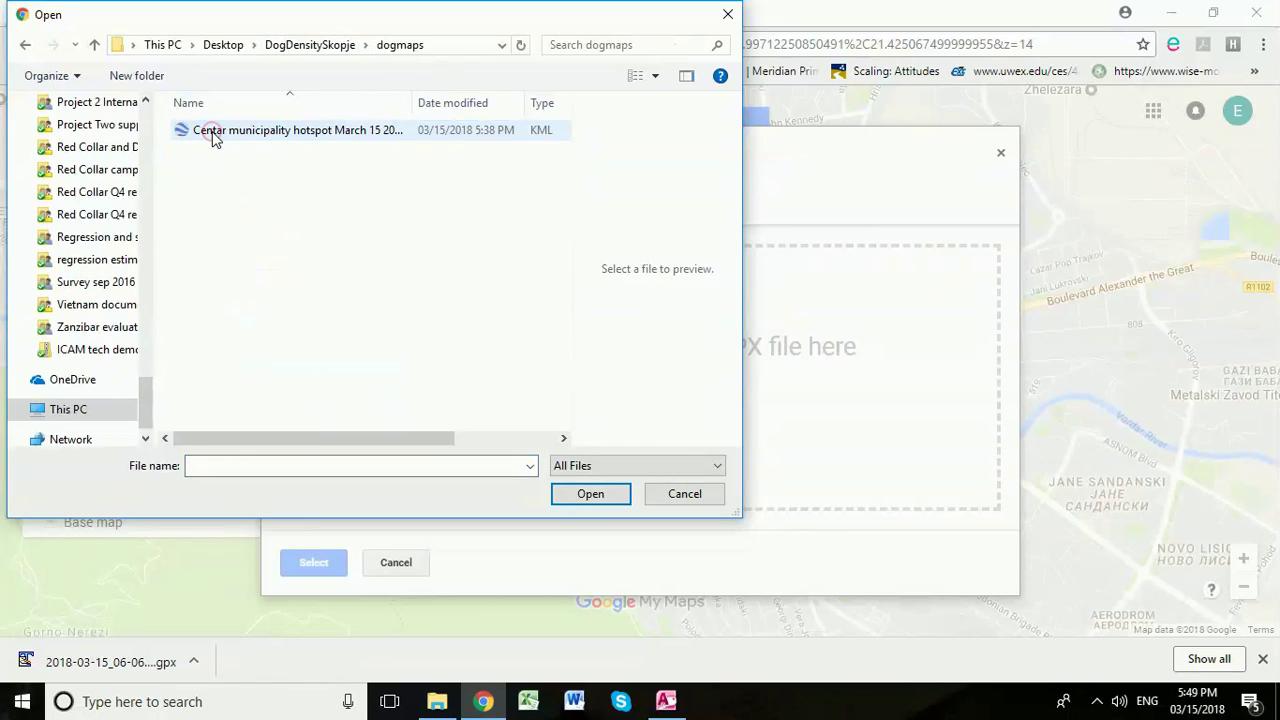
pyautogui.doubleClick(237, 136)
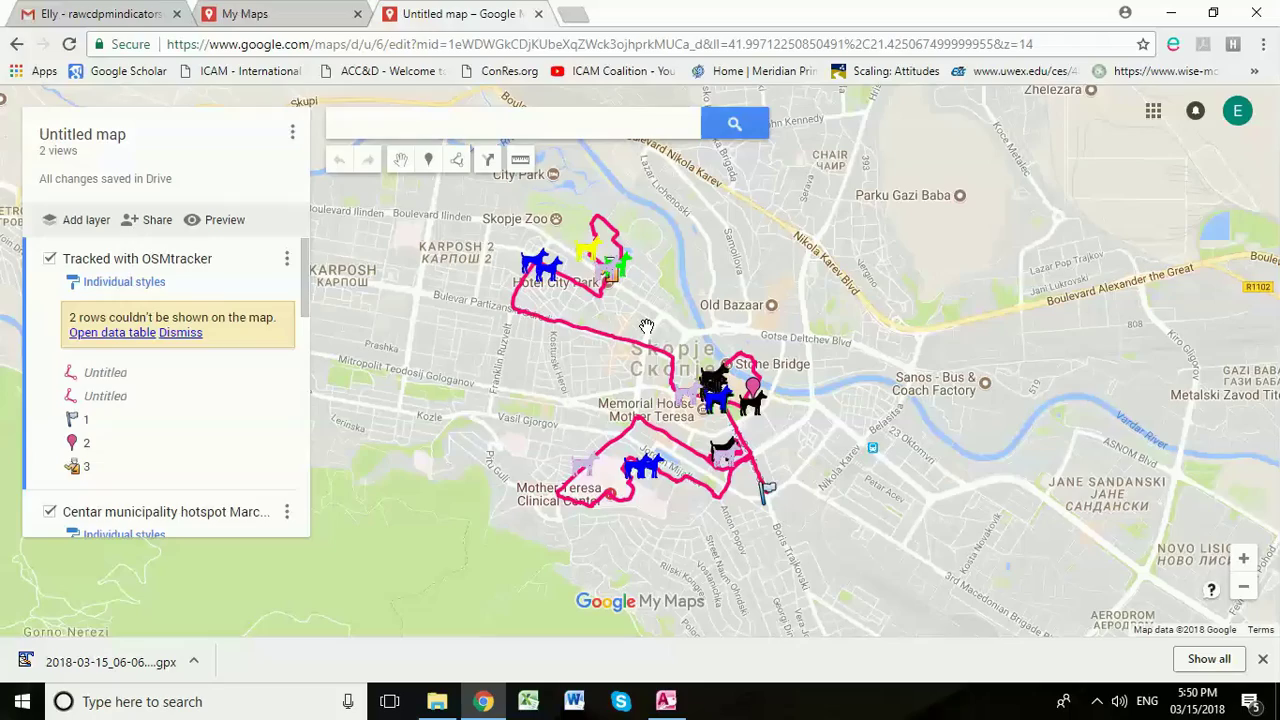
pyautogui.scroll(1, 697, 345)
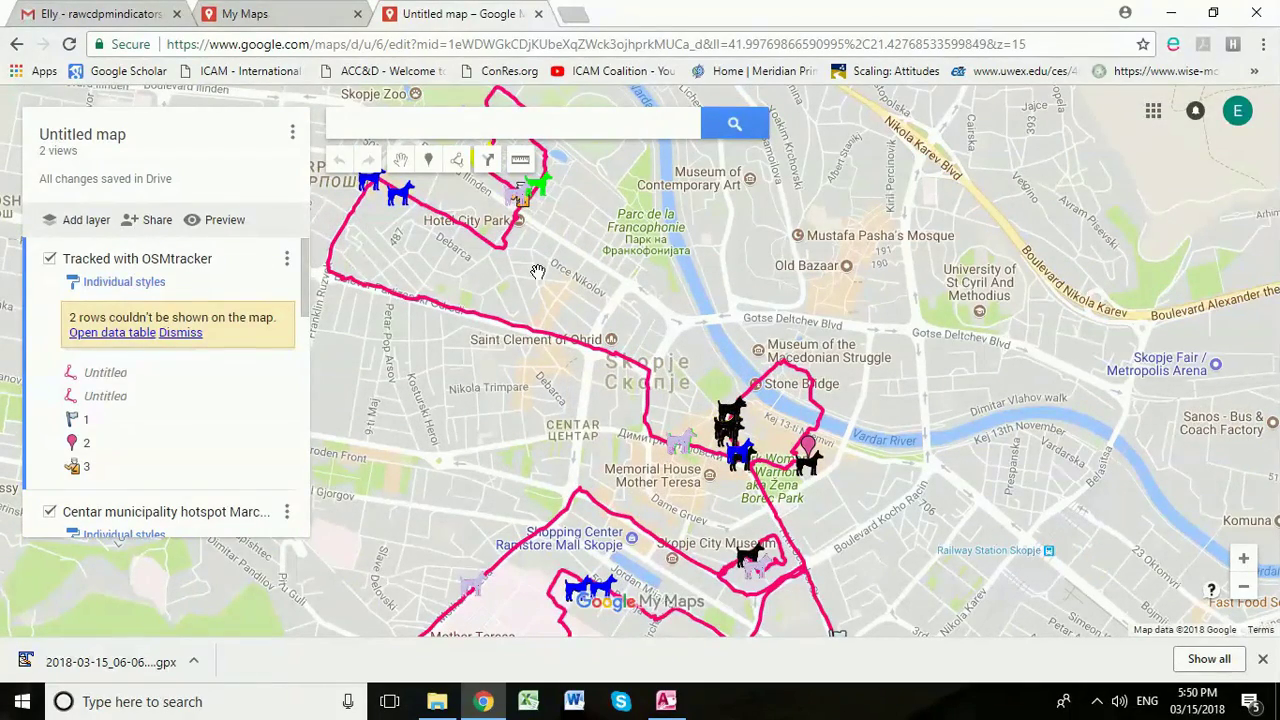
pyautogui.scroll(-1, 632, 281)
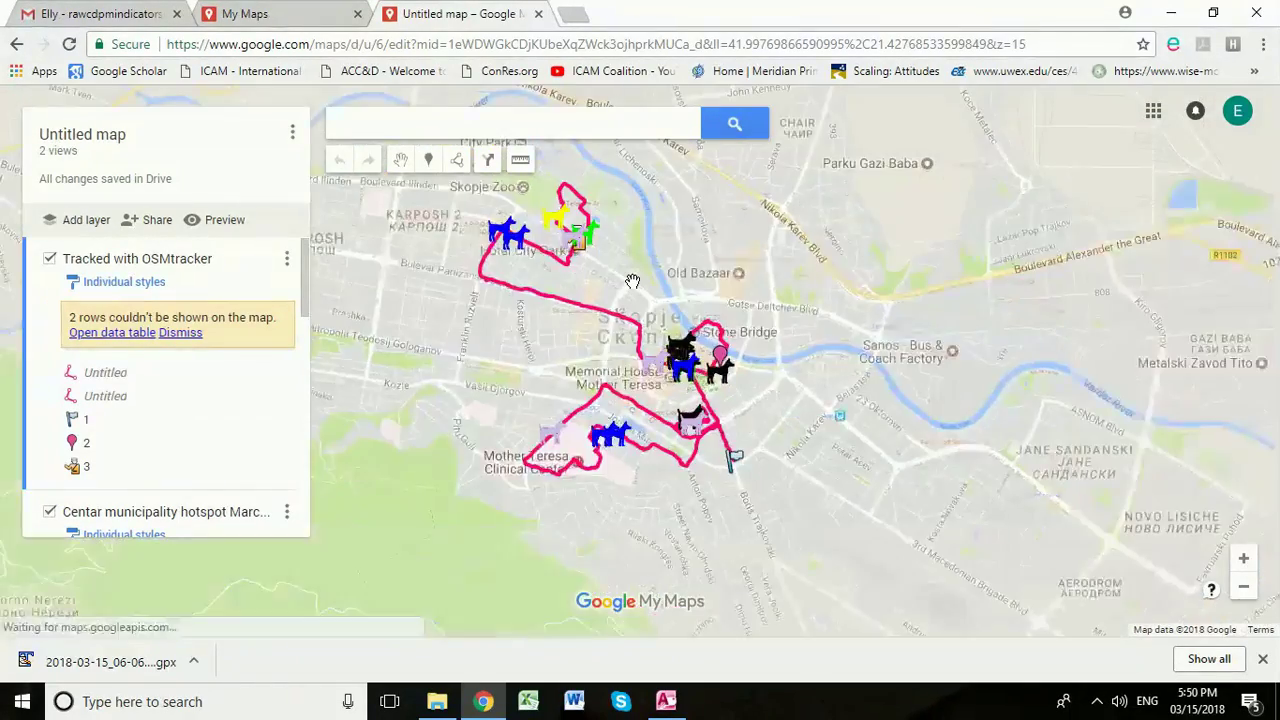